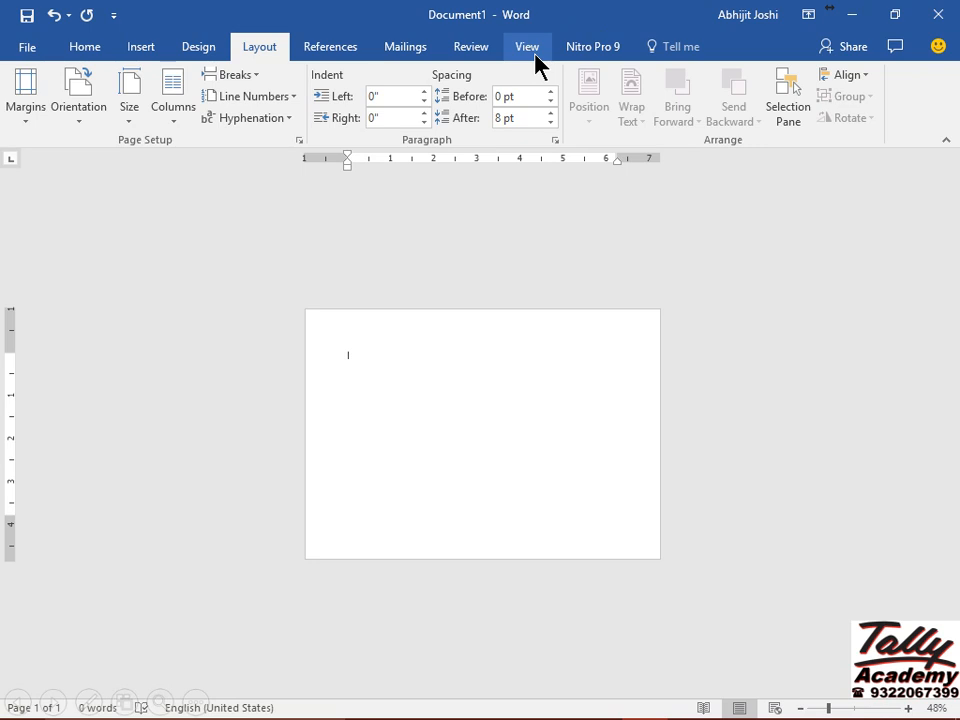
Zoom the blank page to Whole page at 94%.
left_click(530, 50)
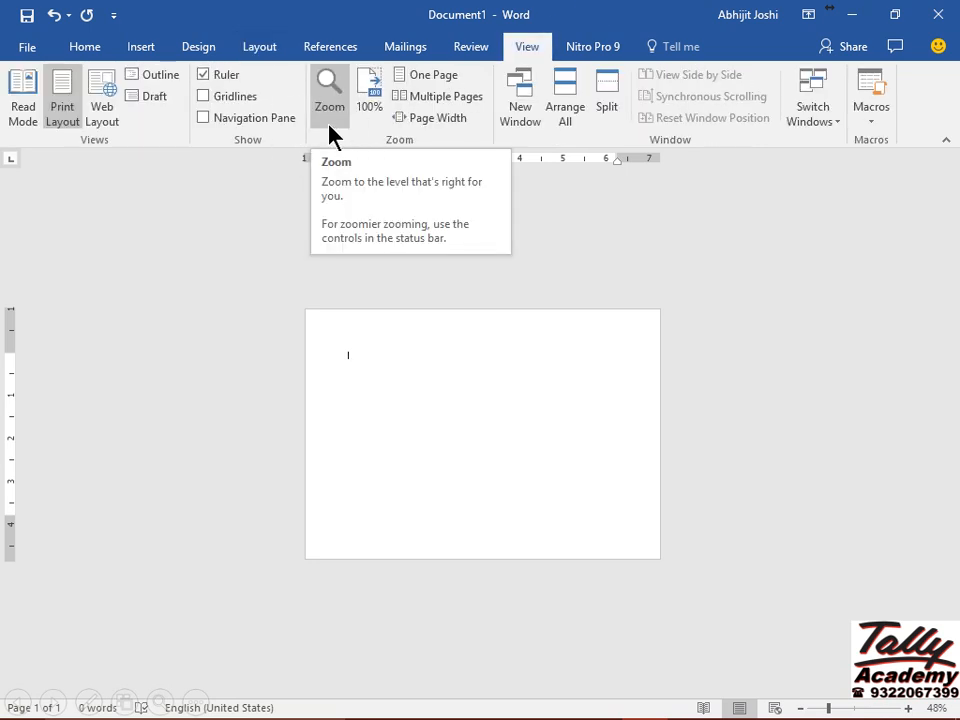
left_click(330, 127)
left_click(476, 287)
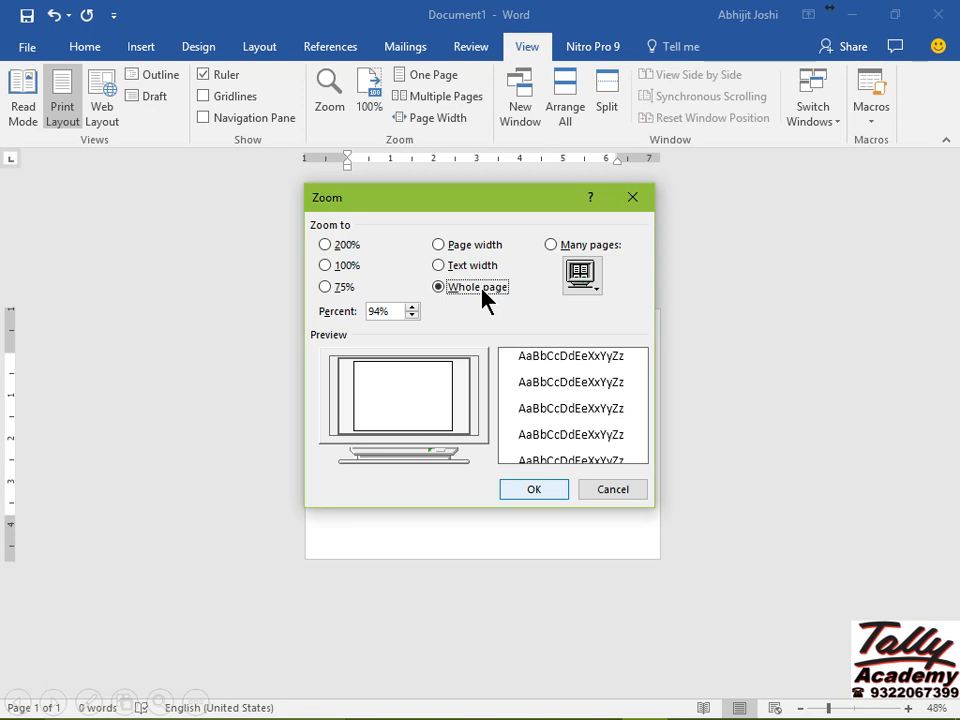
left_click(538, 489)
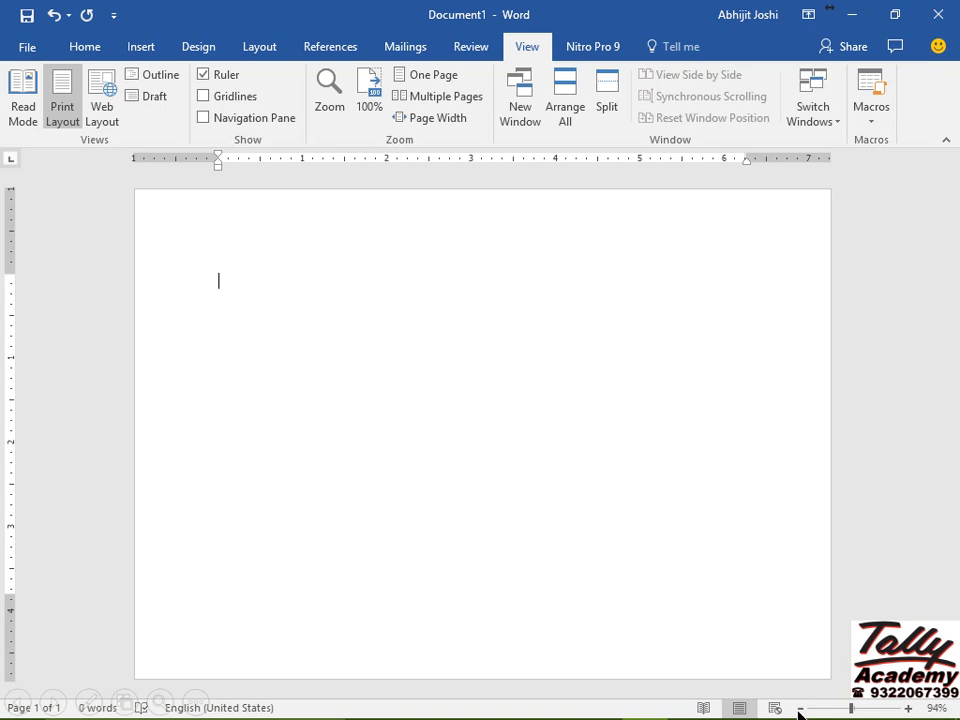
Type 'SAFETECH BUSINESS SOLUTIONS', put 'Authorised' on the next line, and select all text.
type("SAFETECH BUSINESS")
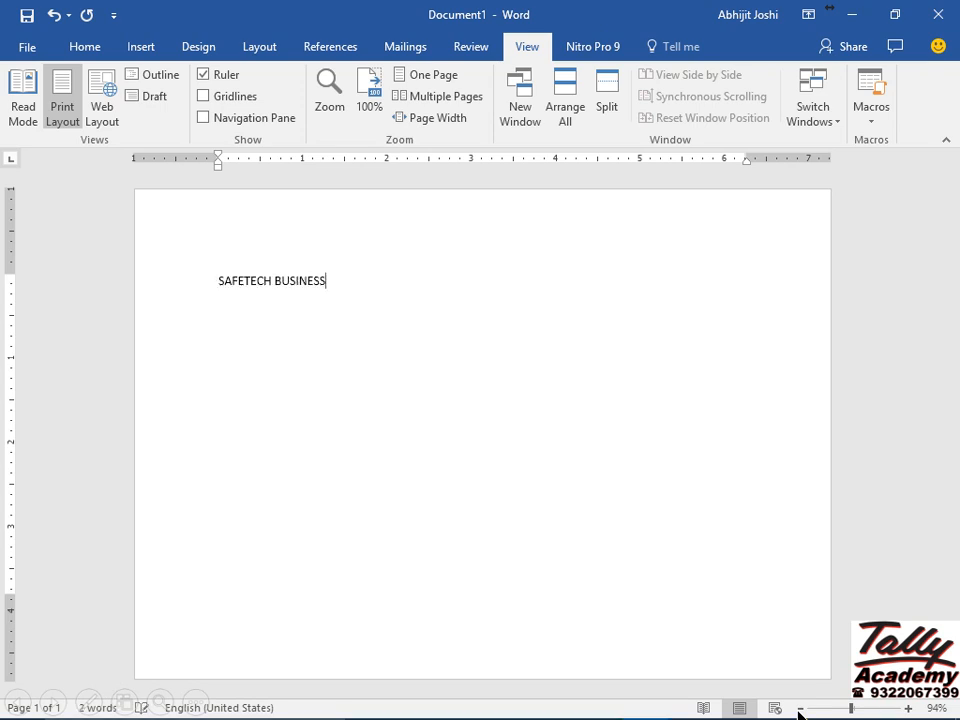
type(" SOLUTIONS")
key("Return")
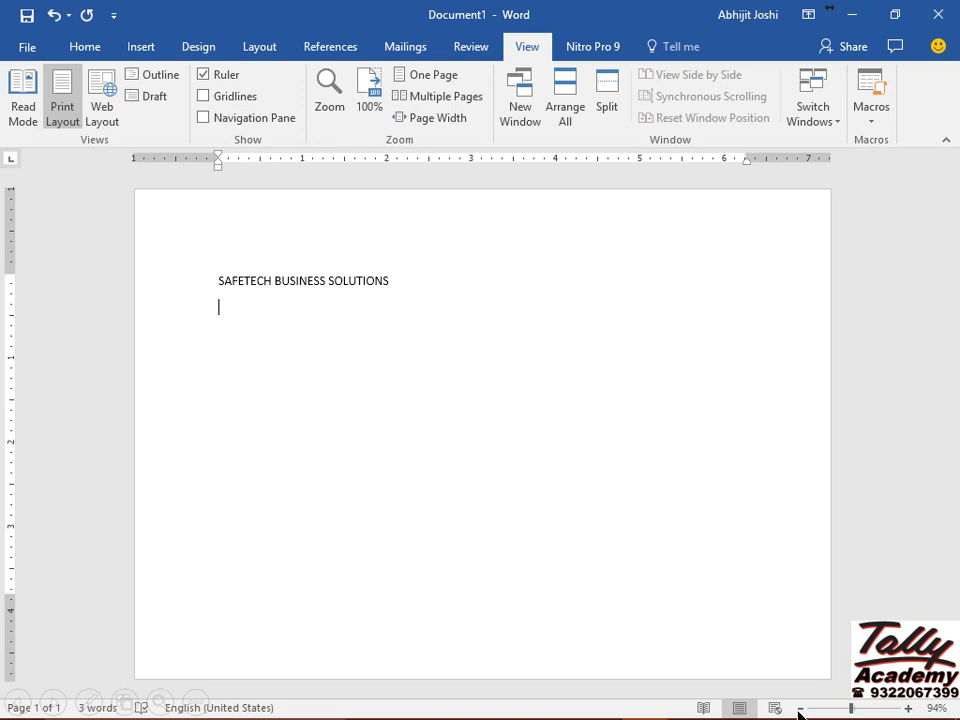
type("Authorised")
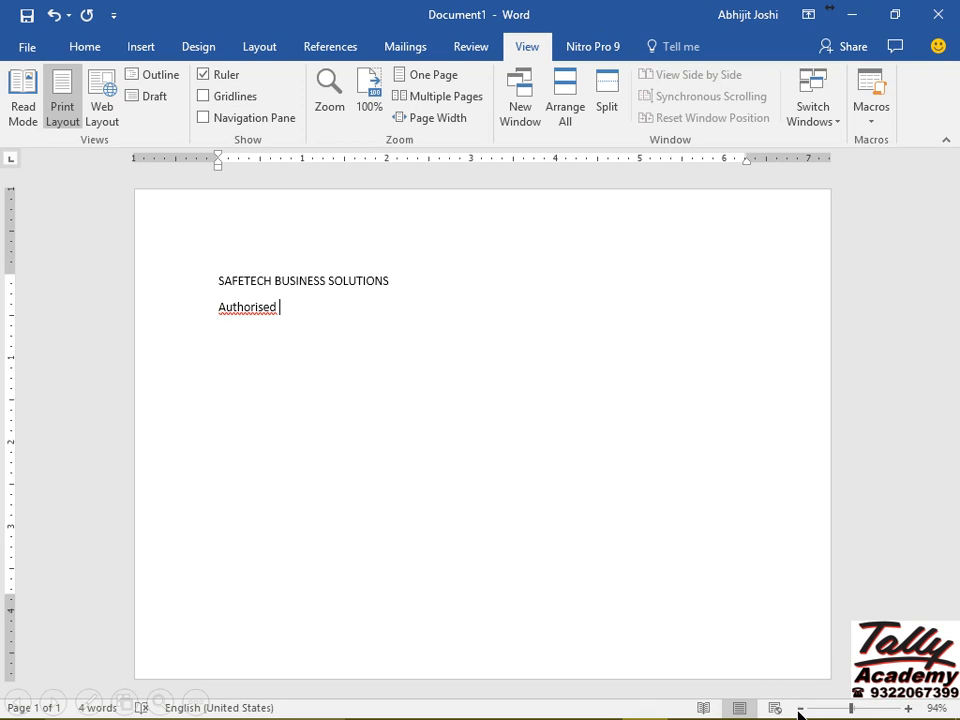
key("ctrl+a")
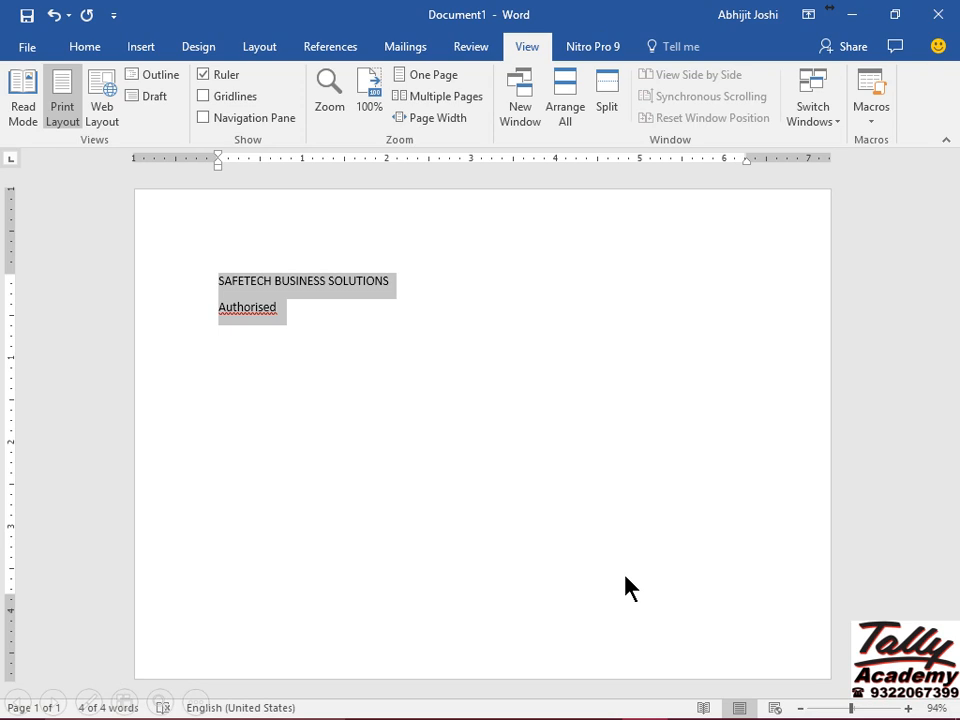
Set the proofing language of all text to English (India), then deselect after Authorised.
key("ctrl")
key("ctrl")
key("ctrl")
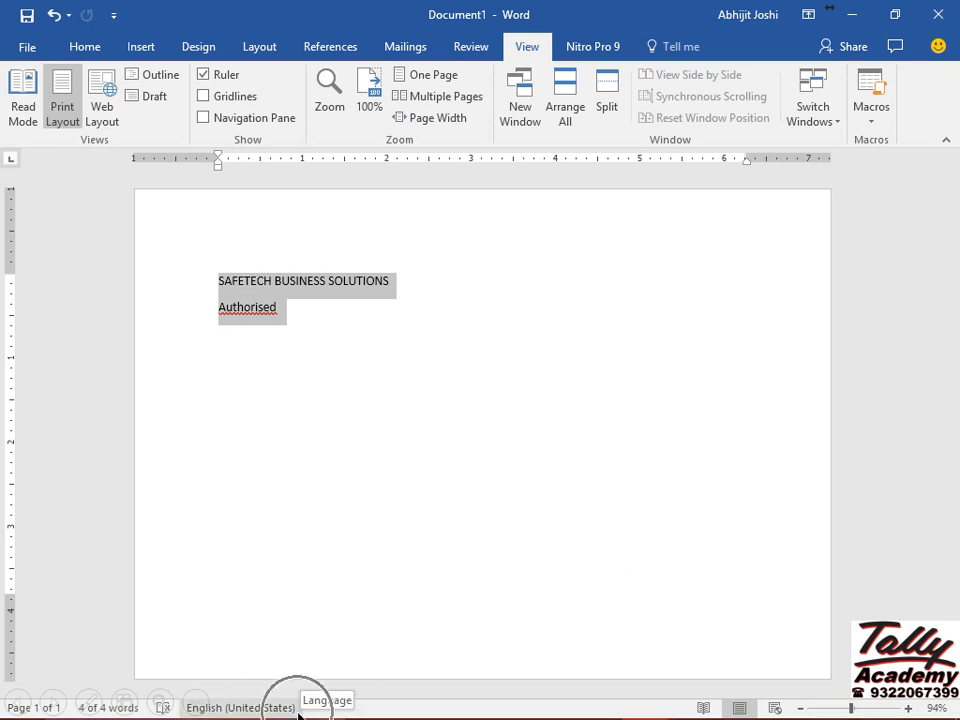
key("ctrl")
key("ctrl")
key("ctrl")
key("ctrl")
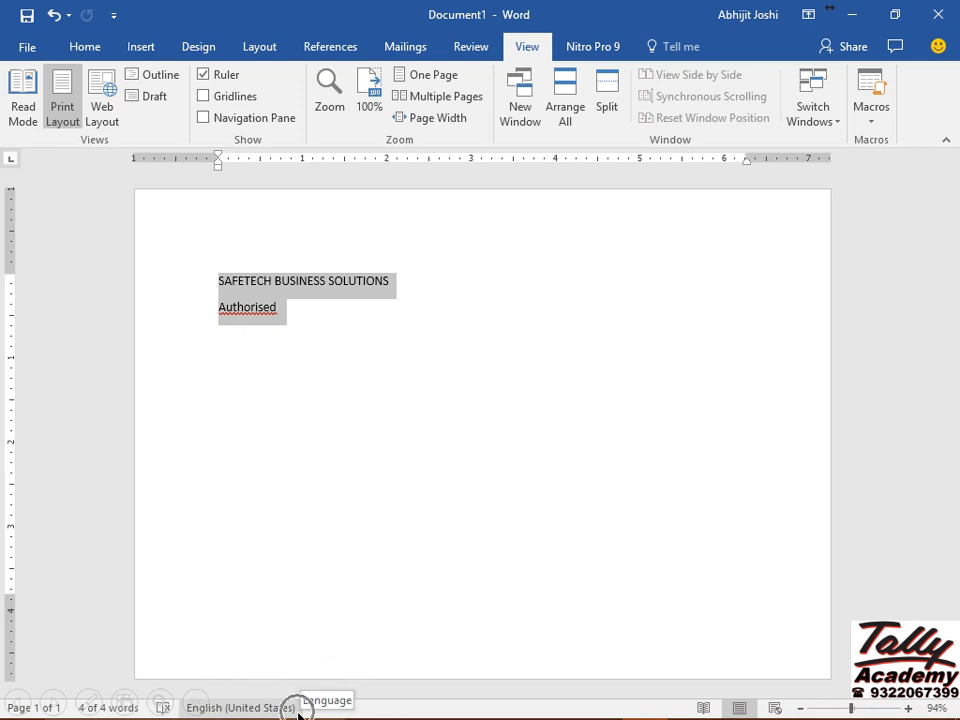
left_click(296, 710)
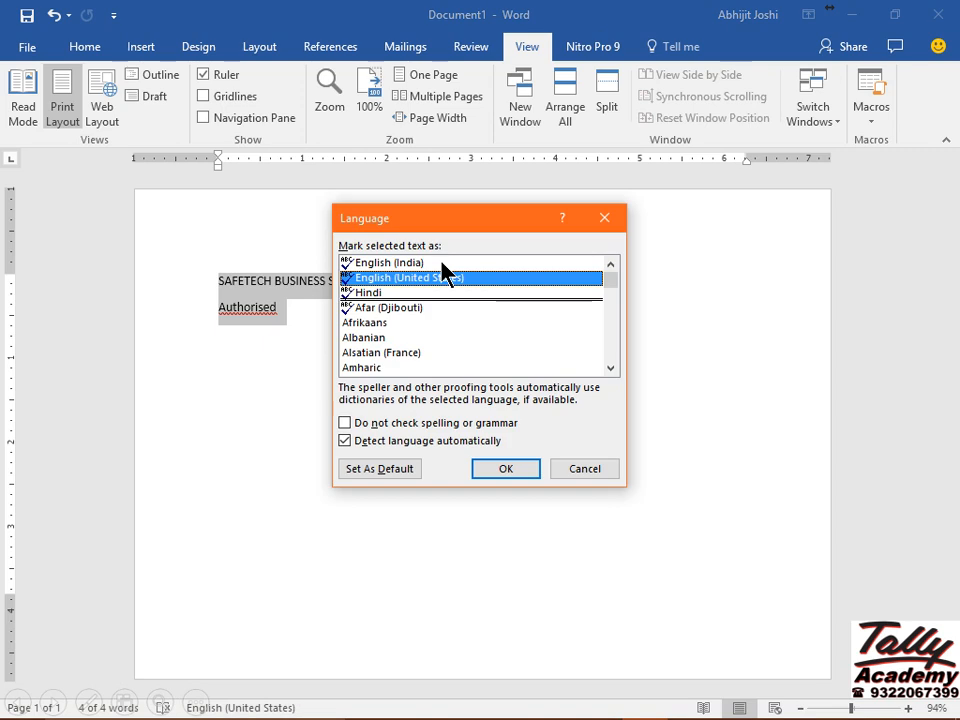
left_click(443, 263)
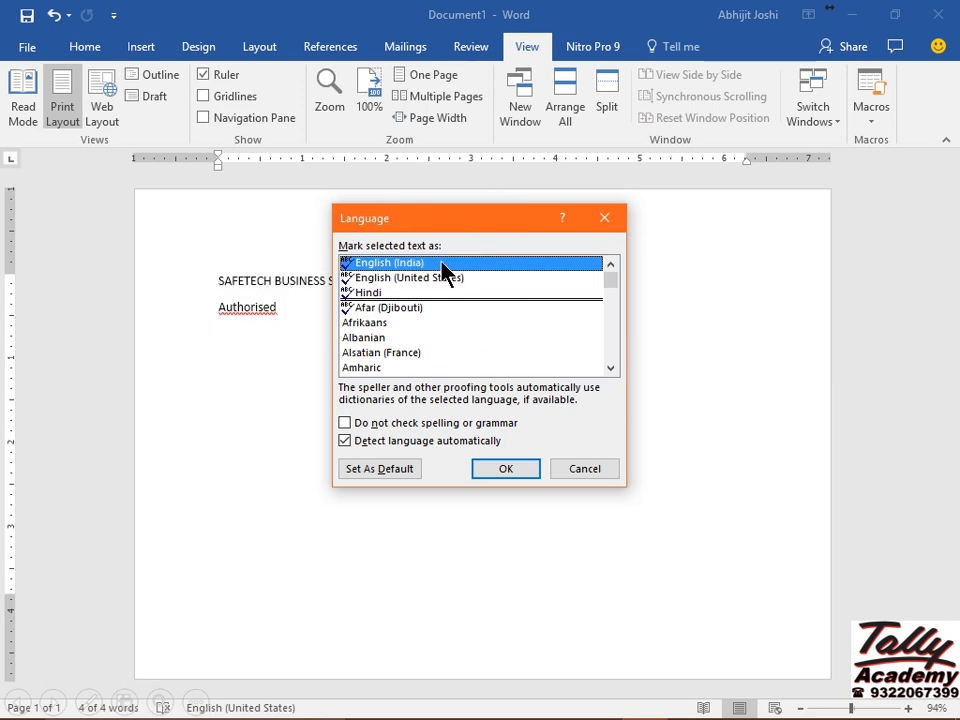
left_click(506, 469)
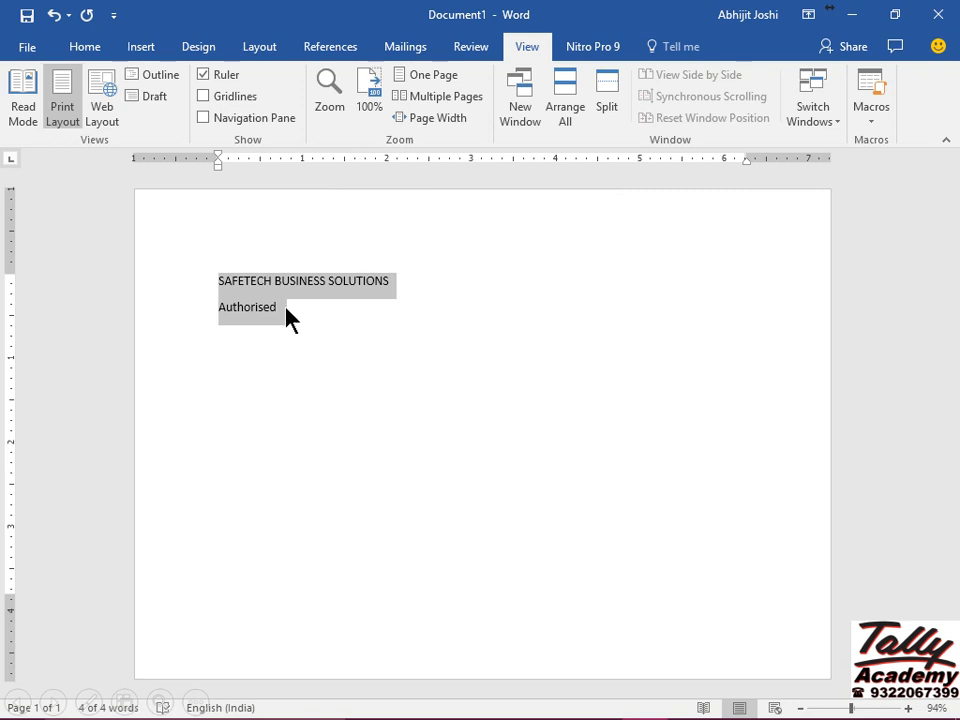
left_click(287, 318)
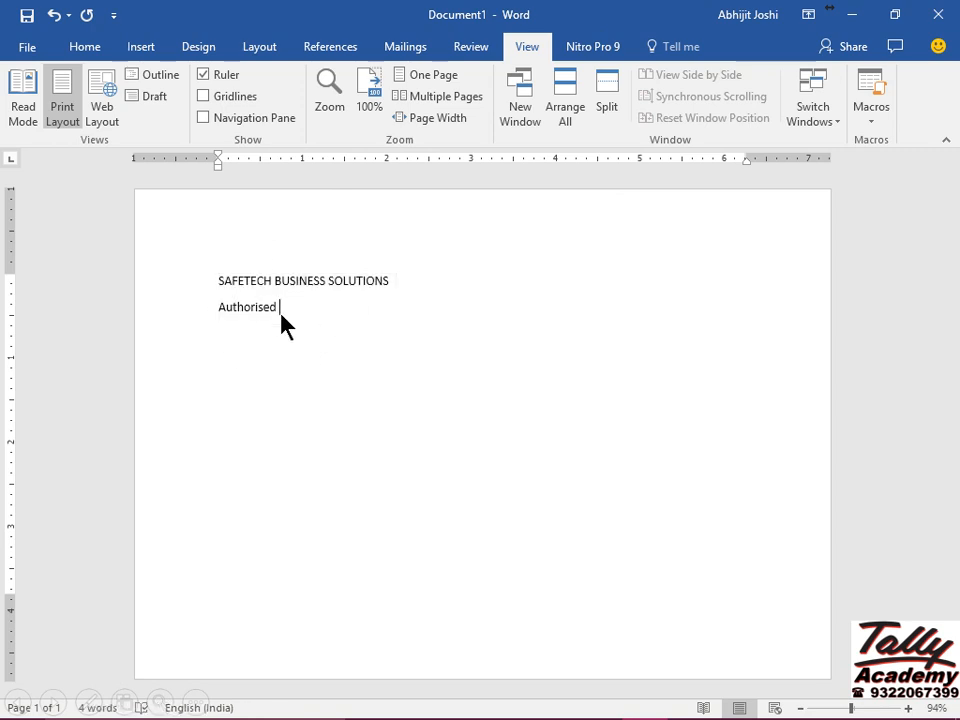
Type 'MS-CIT Learning Centre' and insert a Wingdings solid black circle after it.
type("MS-CIT Learning Centre")
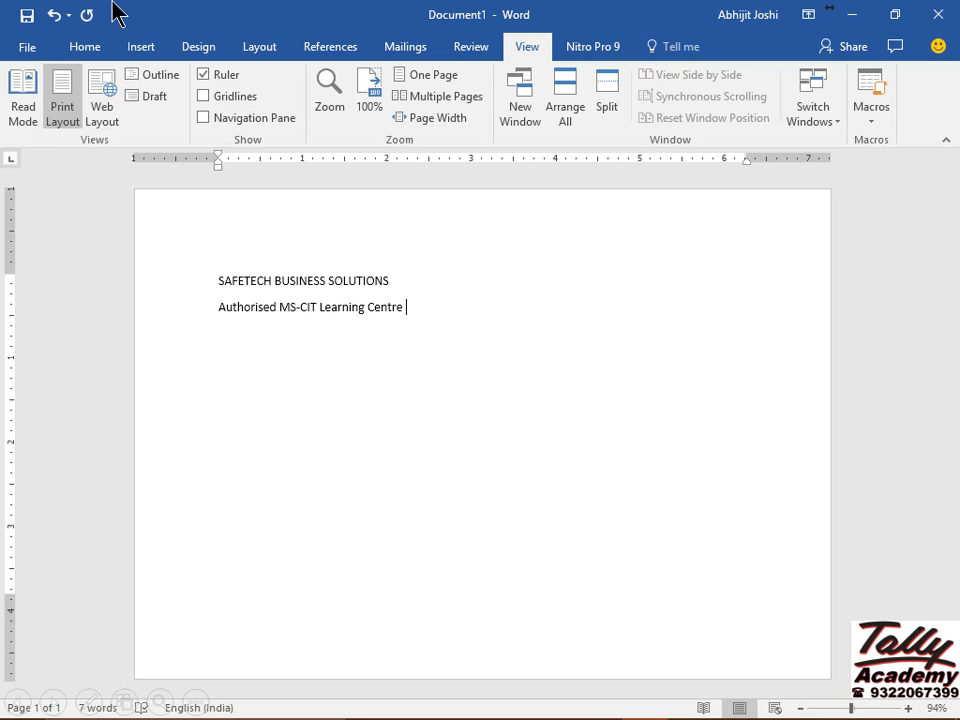
left_click(141, 47)
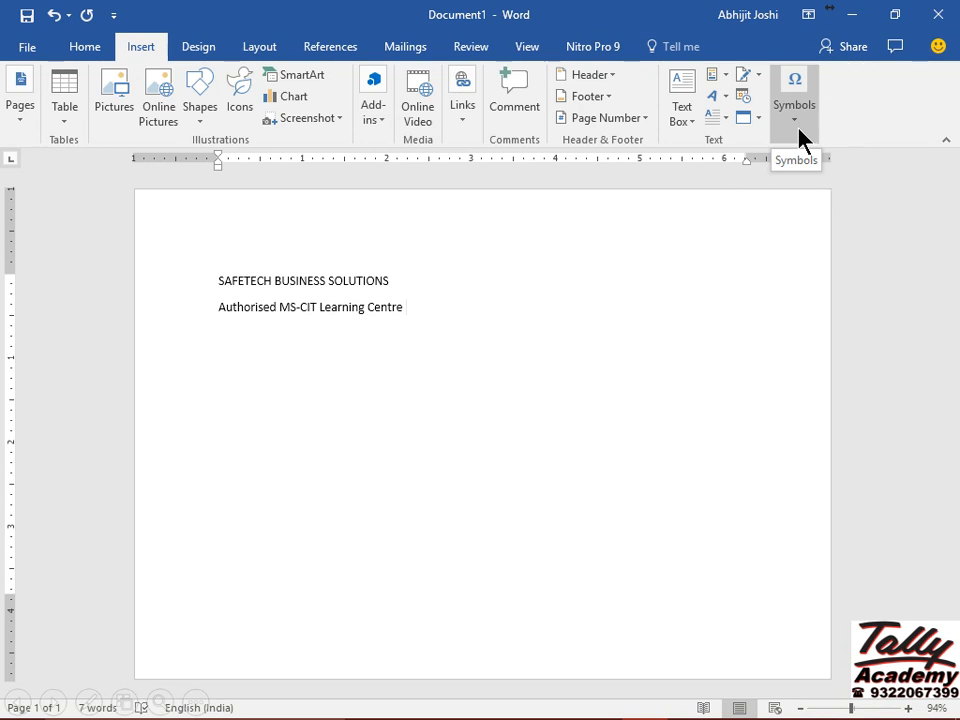
left_click(797, 131)
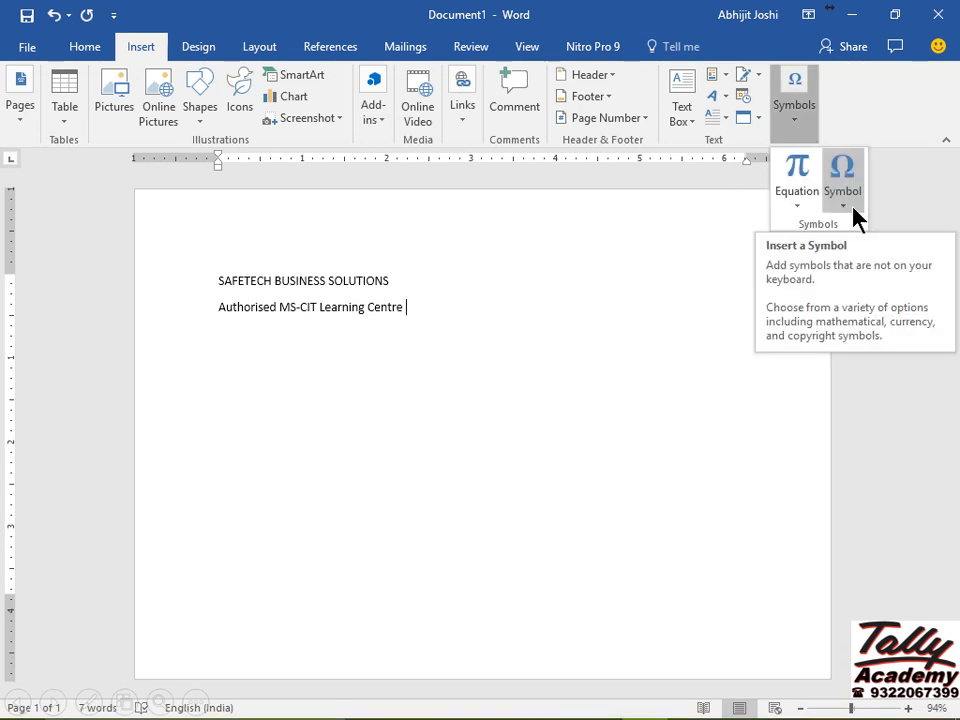
left_click(843, 190)
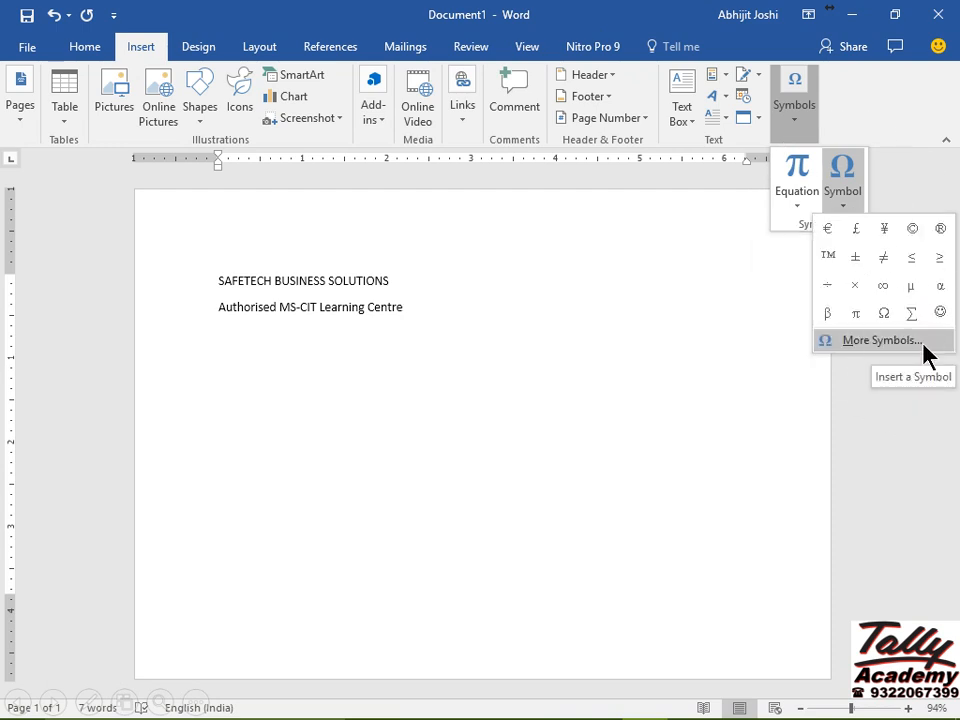
left_click(882, 340)
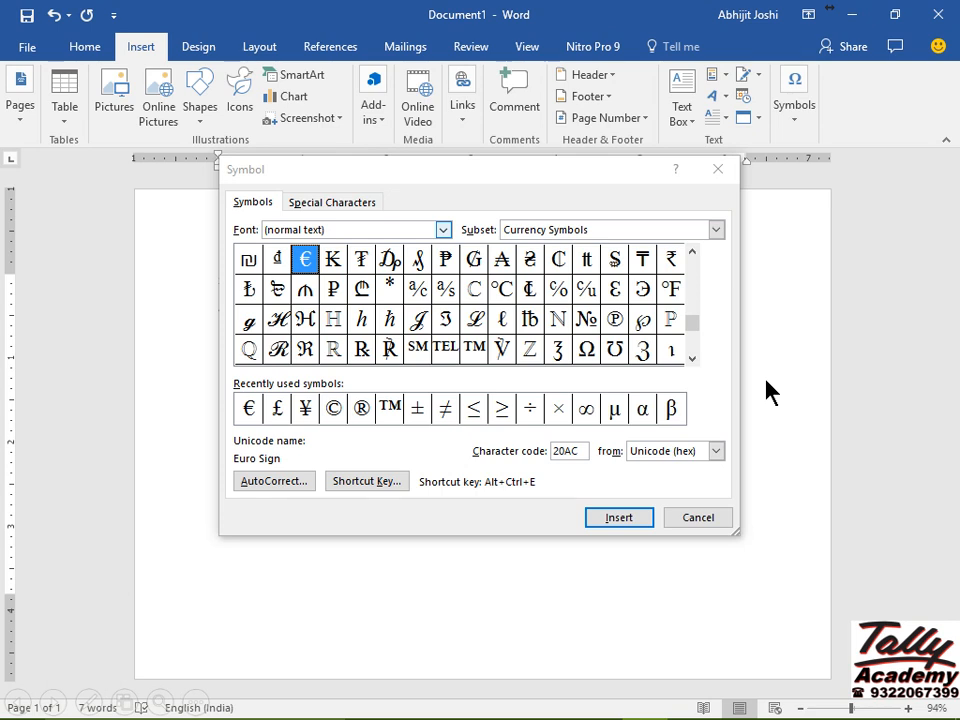
left_click(443, 232)
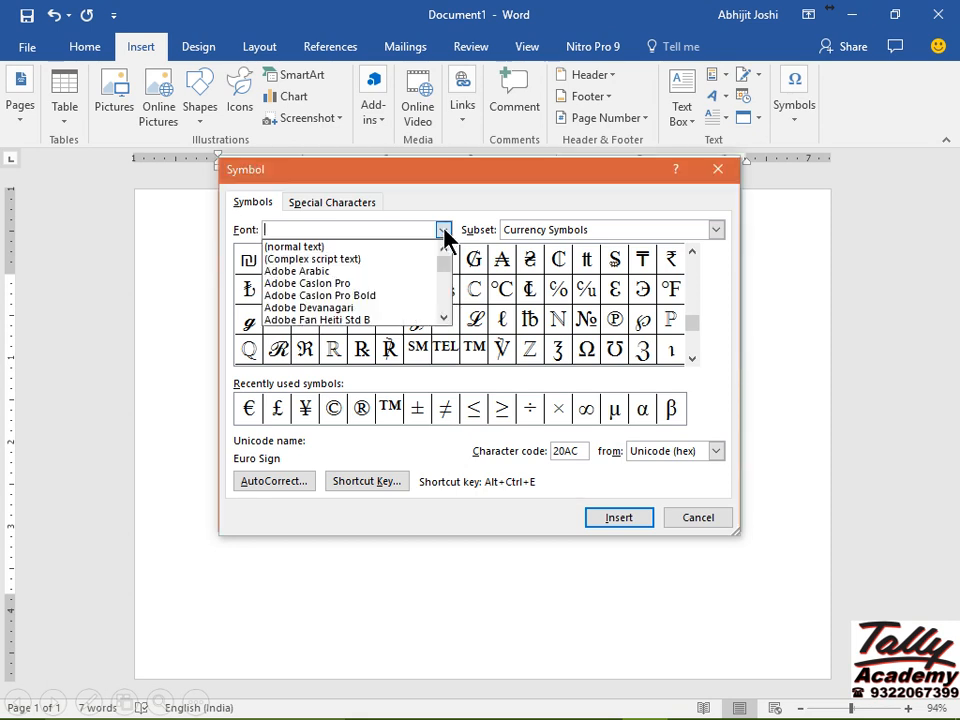
type("w")
key("ctrl")
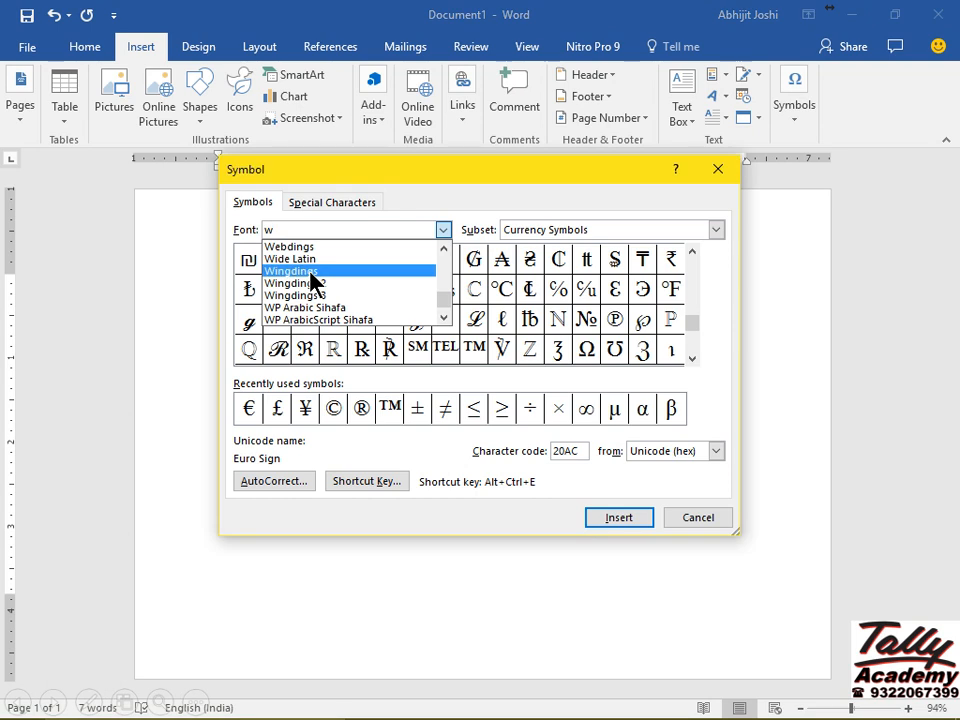
left_click(311, 272)
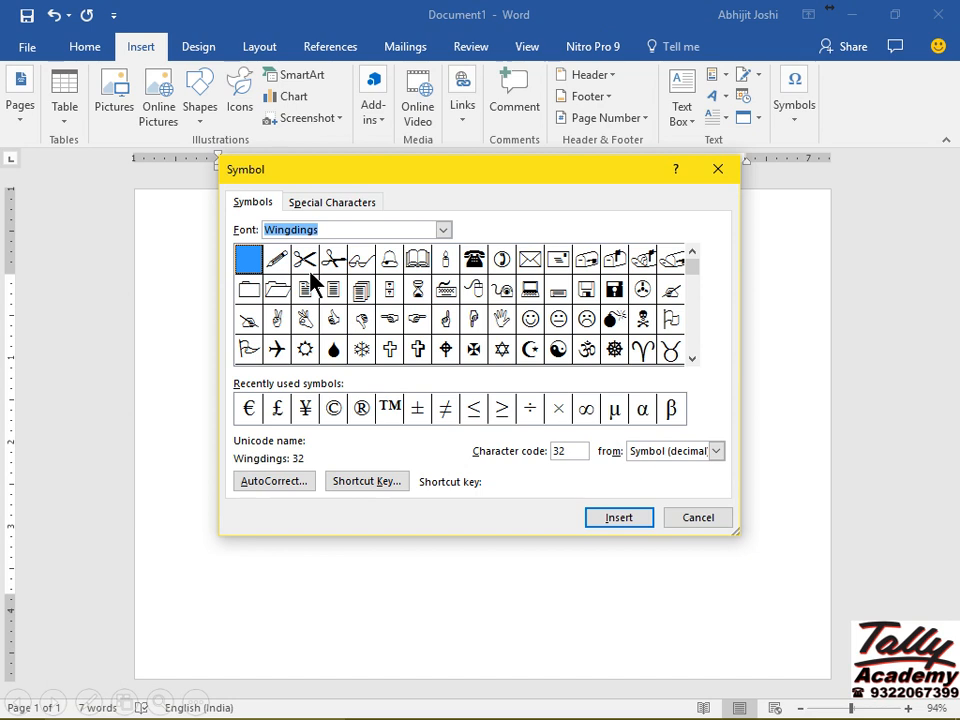
left_click(691, 359)
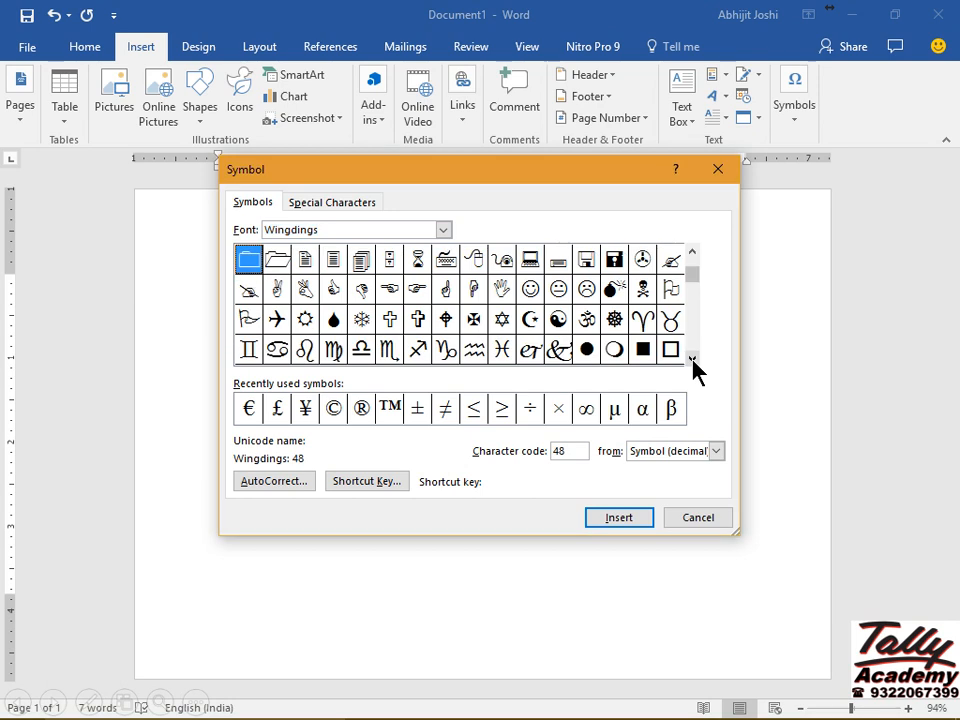
left_click(587, 350)
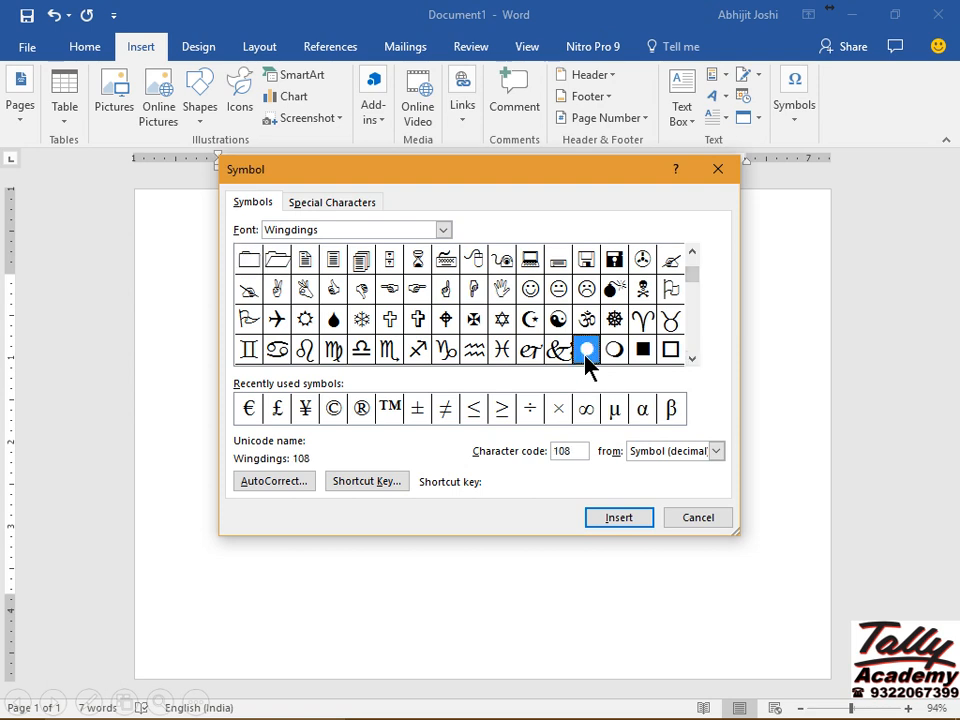
left_click(621, 517)
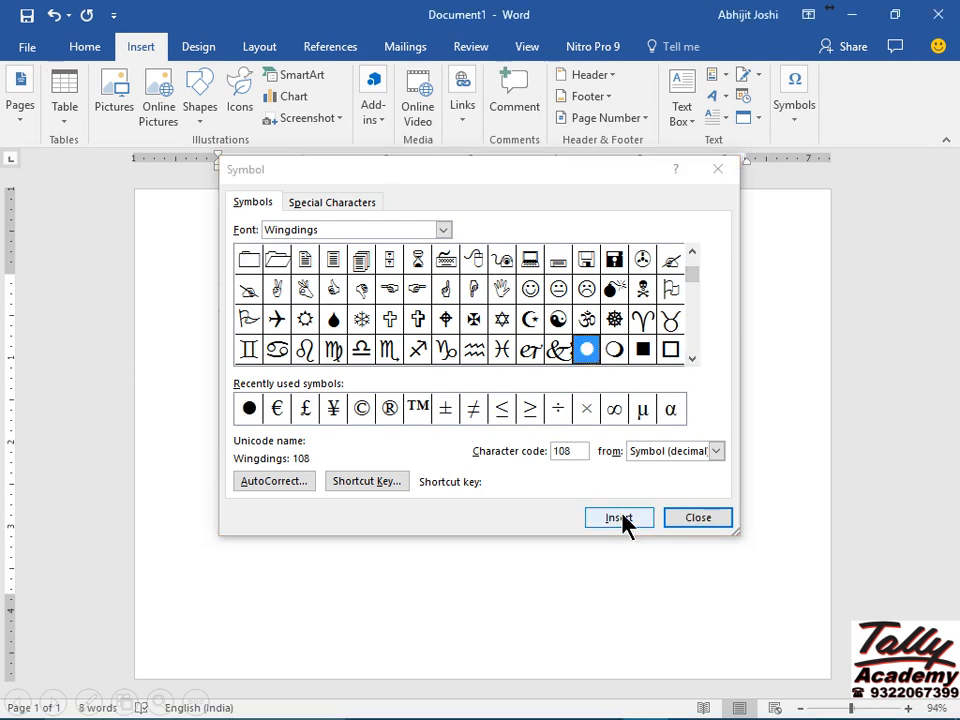
left_click(700, 519)
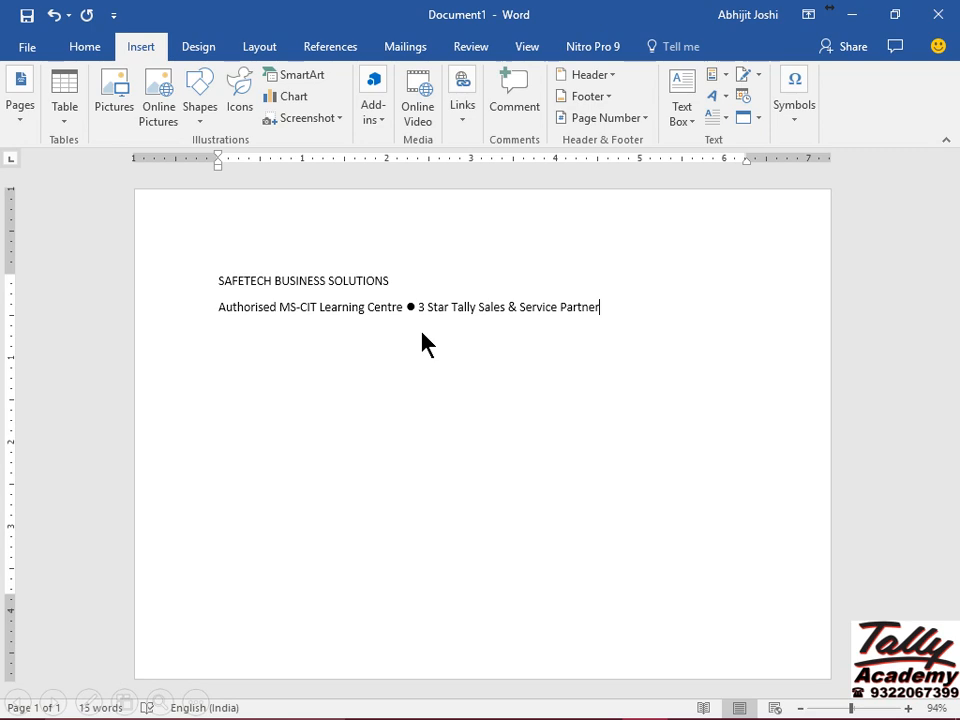
Start a new line for the centre's postal address, then another empty line below it.
key("Return")
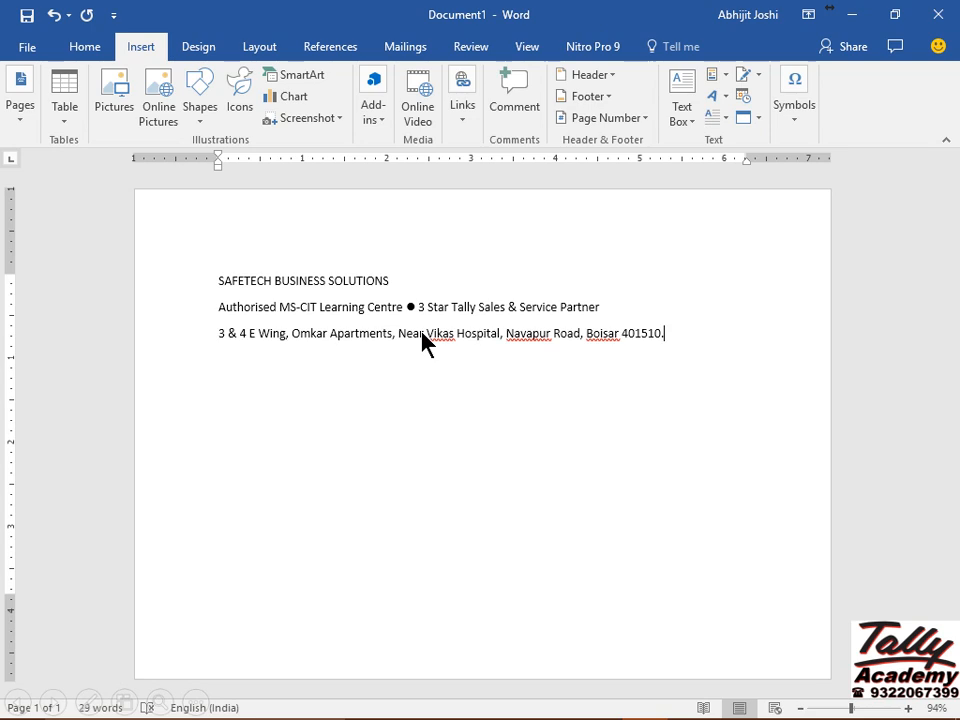
key("Return")
Insert a Wingdings telephone symbol and type the contact phone number and e-mail after it.
left_click(792, 112)
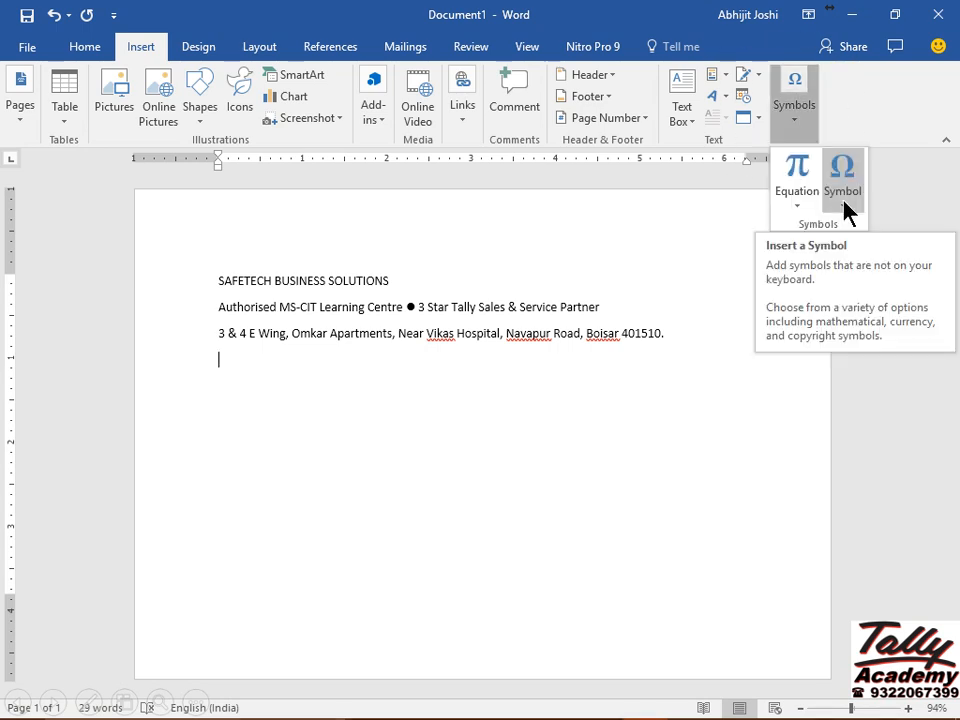
left_click(846, 210)
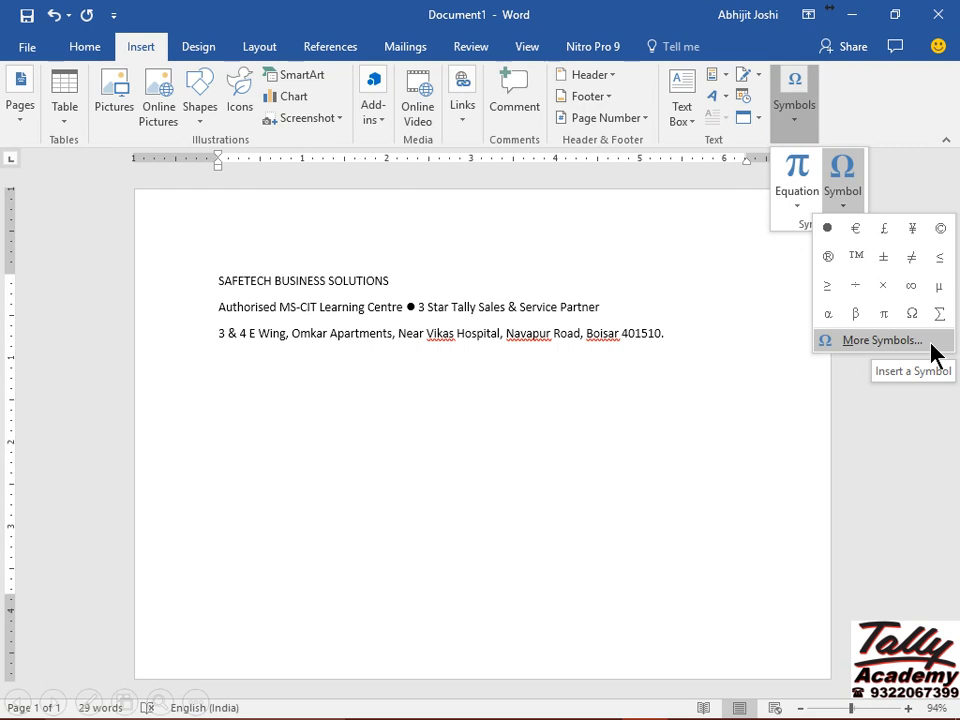
left_click(882, 340)
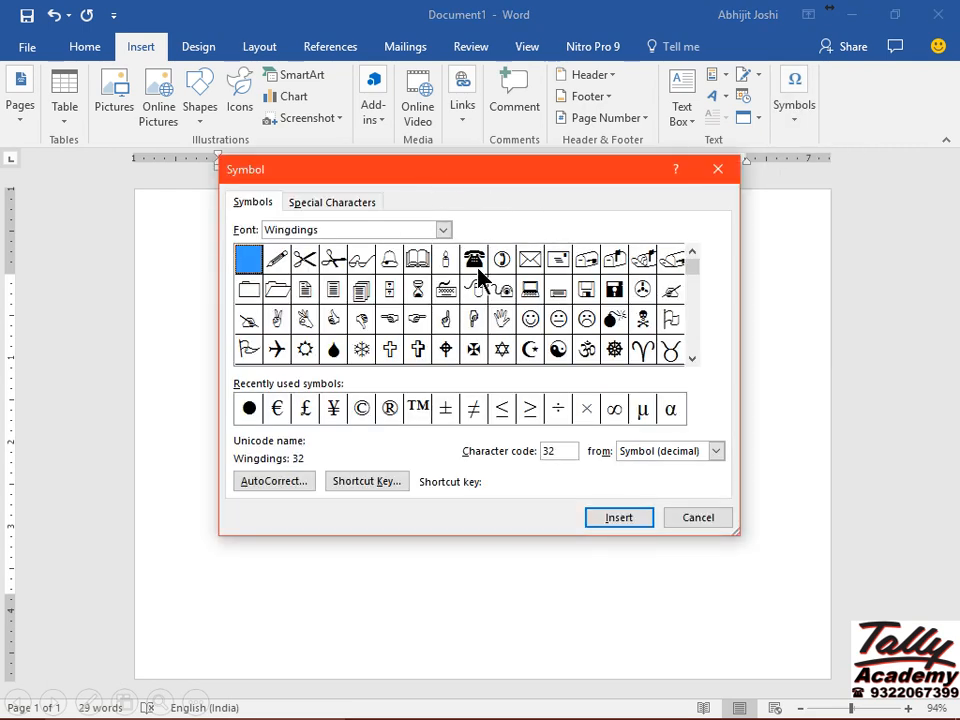
left_click(476, 262)
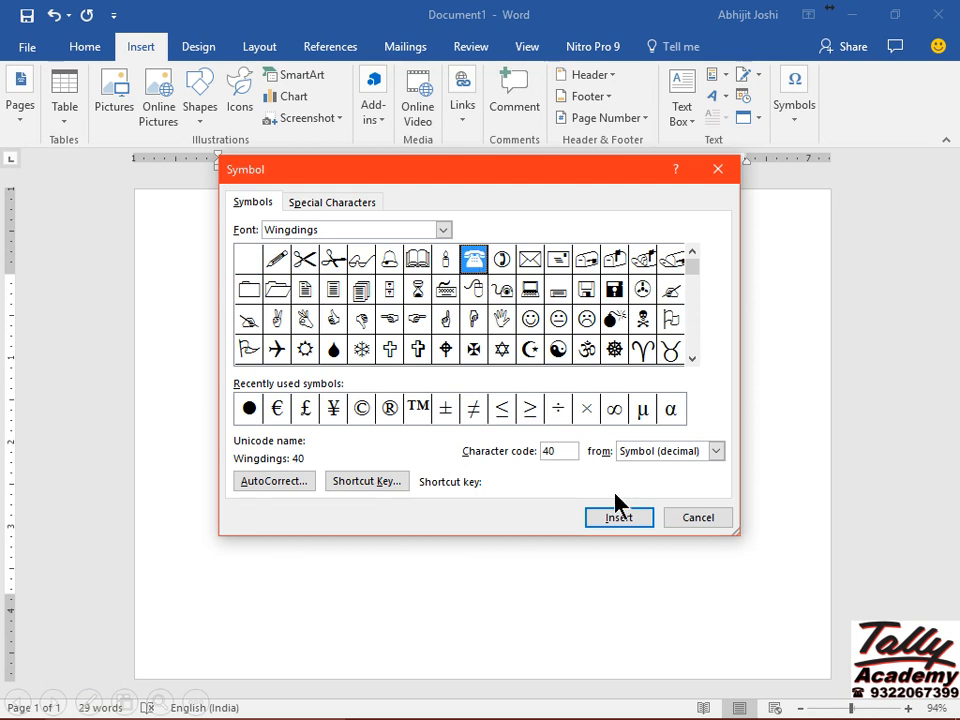
left_click(617, 518)
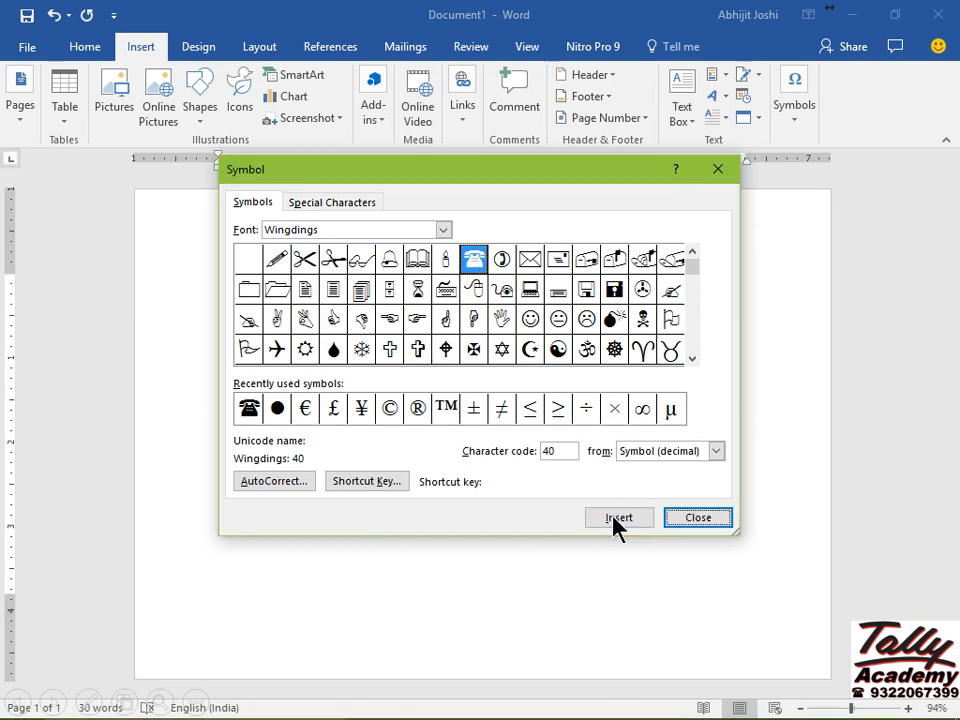
left_click(688, 520)
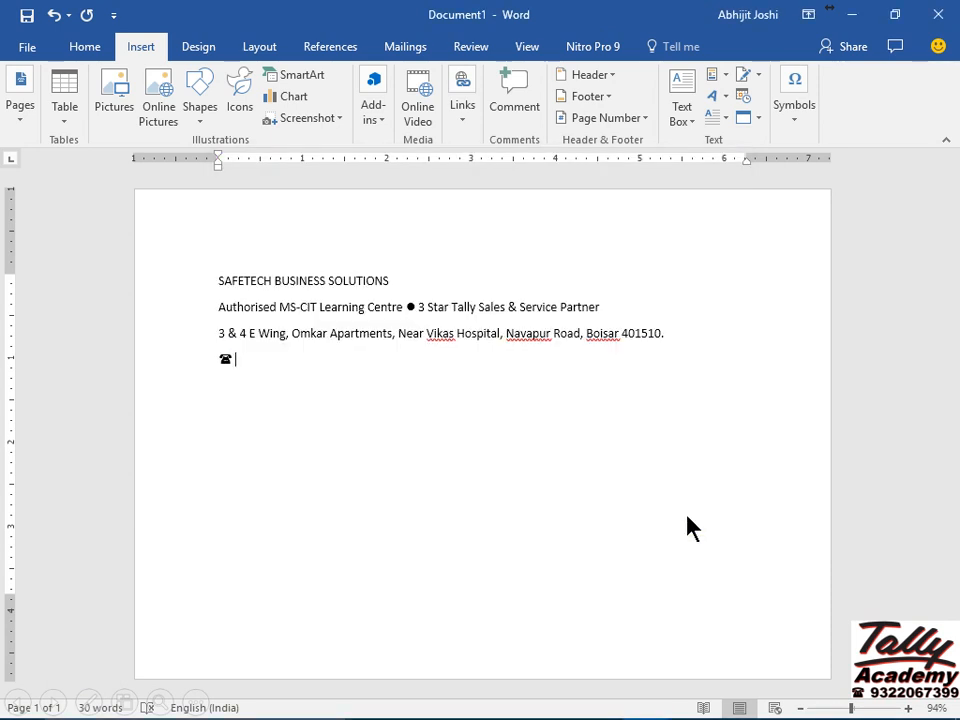
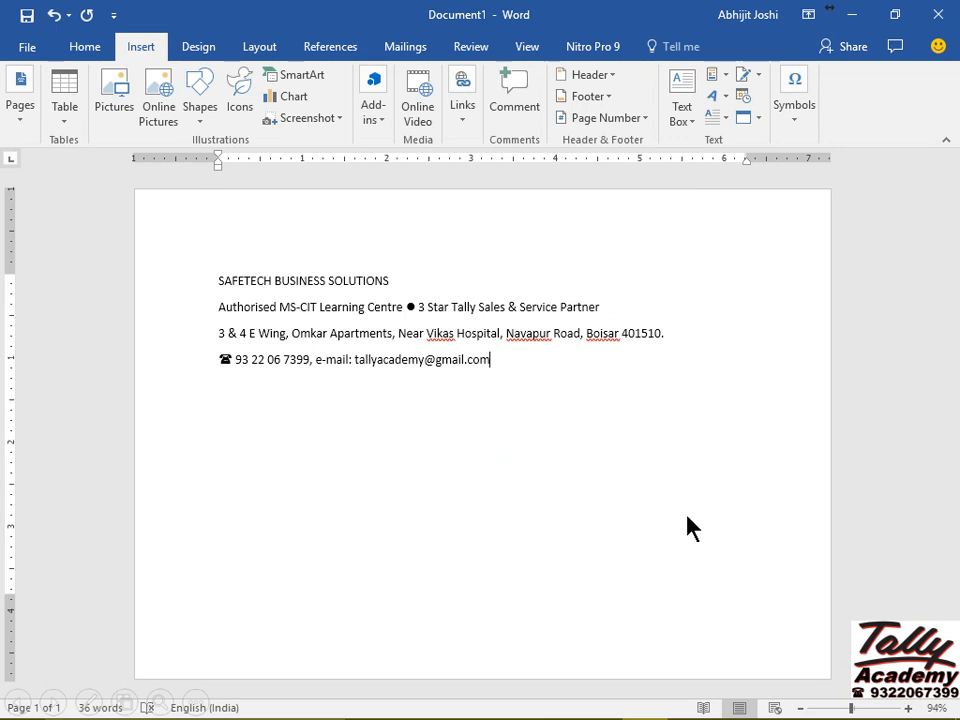
Add an INVOICE line below the contact details, followed by an empty paragraph.
key("Return")
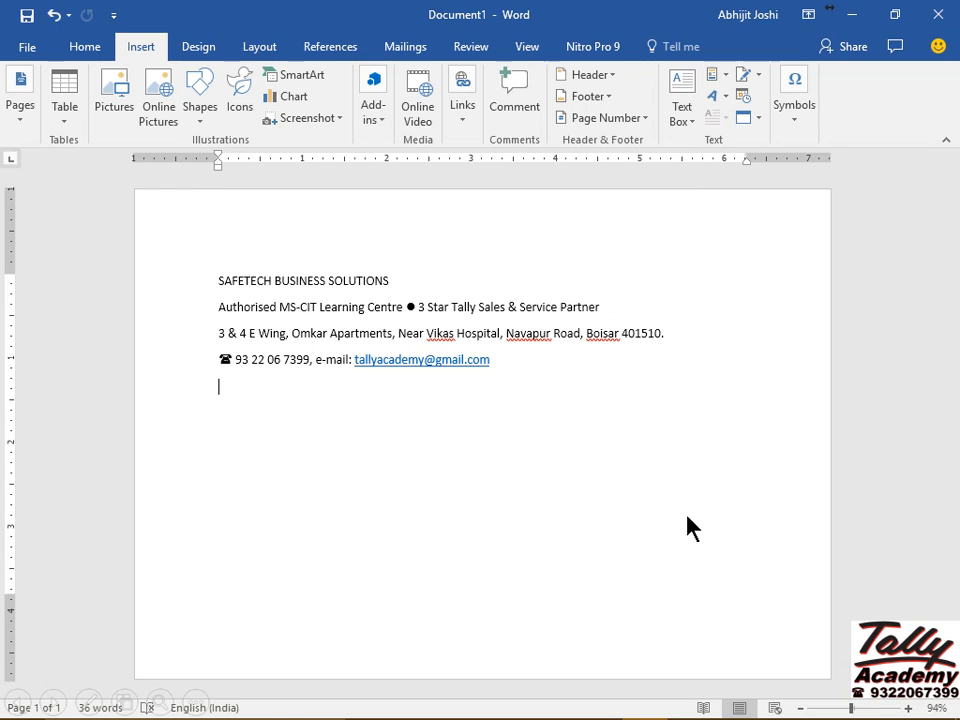
type("INVOICE")
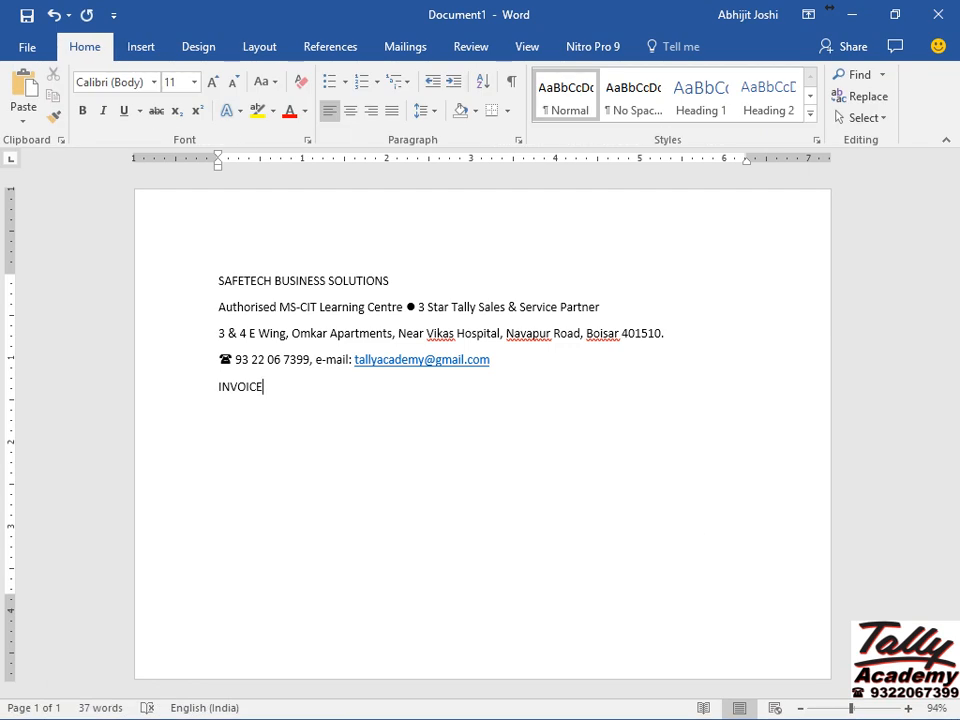
key("Return")
Set custom page margins: top and bottom 0.25", right 0.5".
left_click(250, 48)
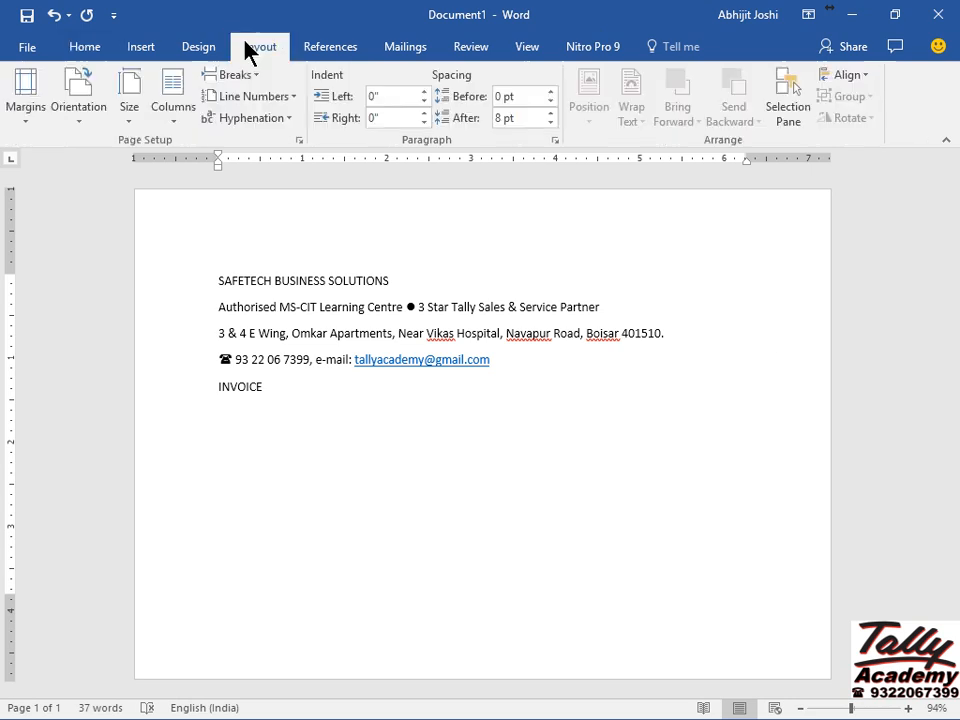
left_click(28, 112)
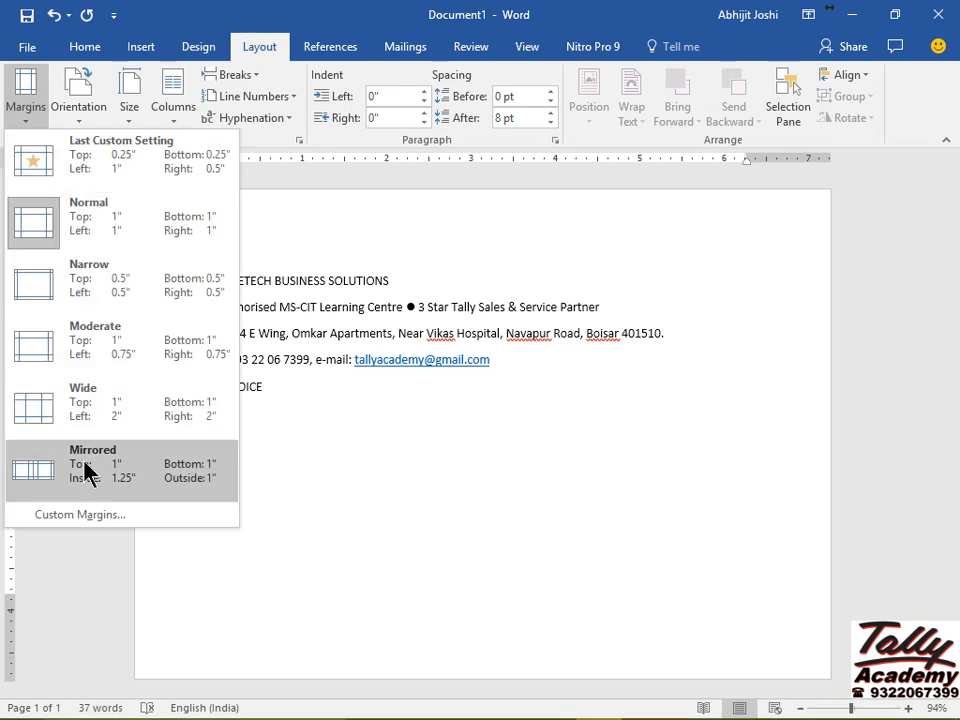
left_click(72, 515)
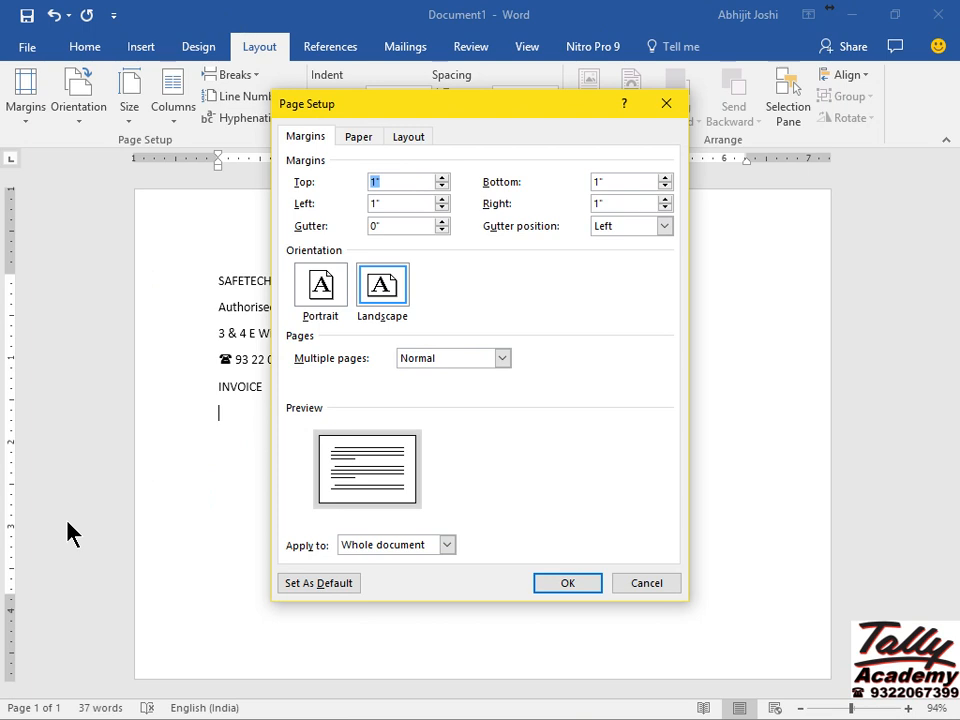
type(".25")
key("Tab")
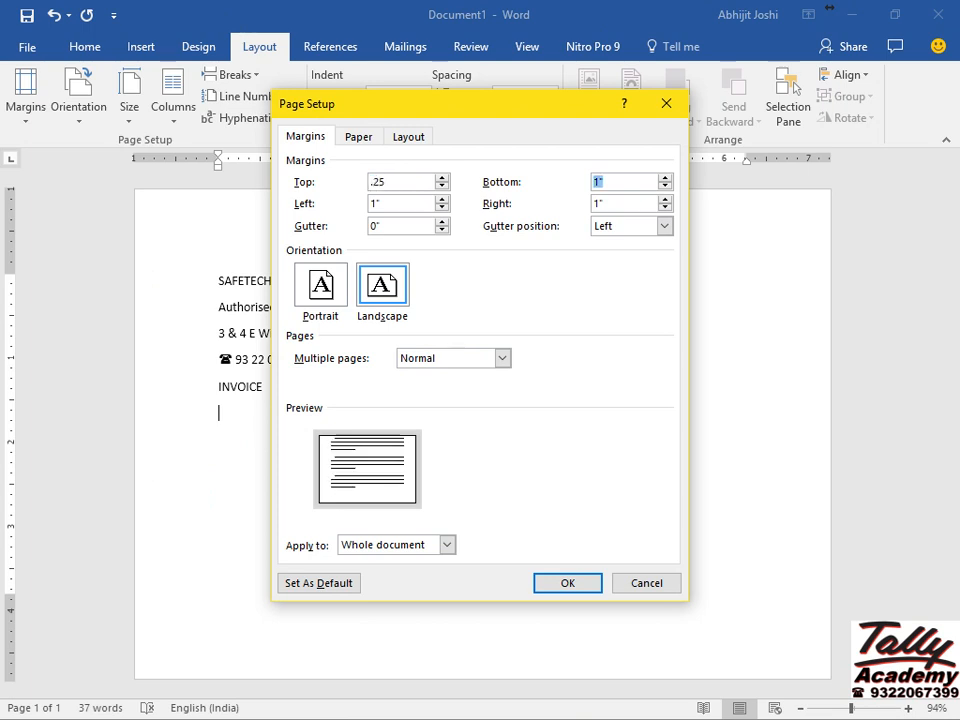
type(".25")
key("Tab")
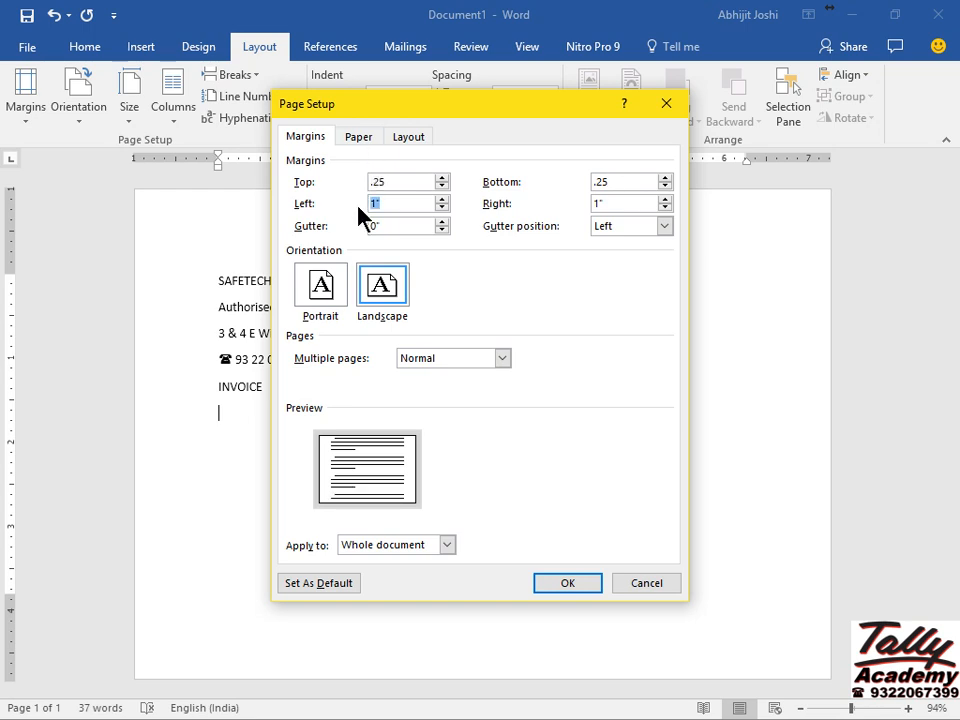
left_click(614, 199)
key("BackSpace")
key("BackSpace")
type(".5")
key("Tab")
left_click(567, 583)
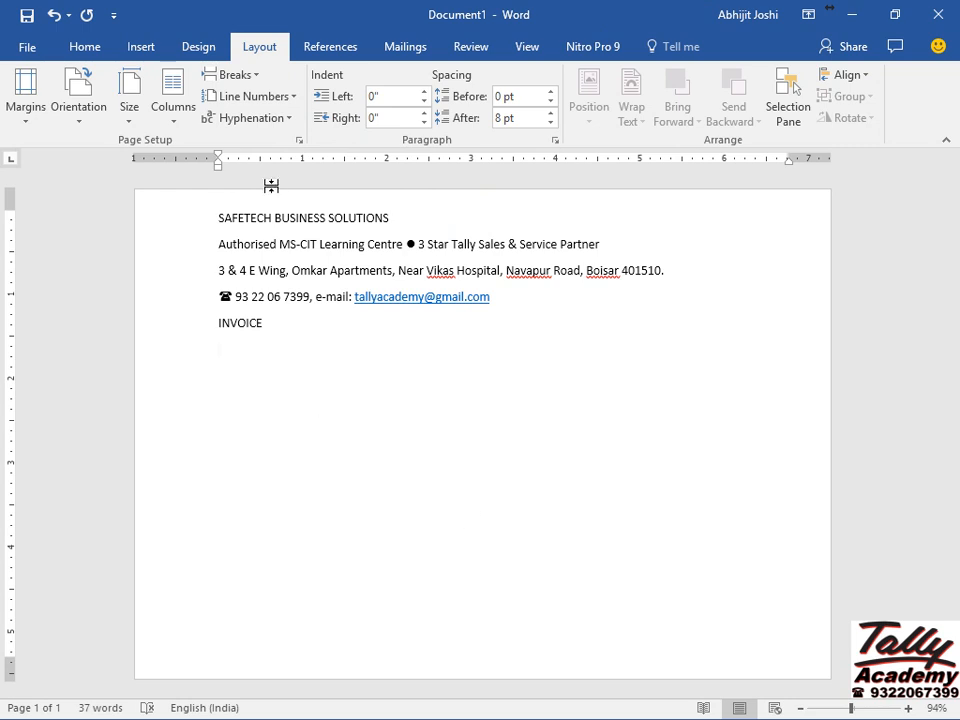
Toggle the space after the company name line, then show formatting marks.
left_click(282, 218)
left_click(290, 244)
left_click(81, 52)
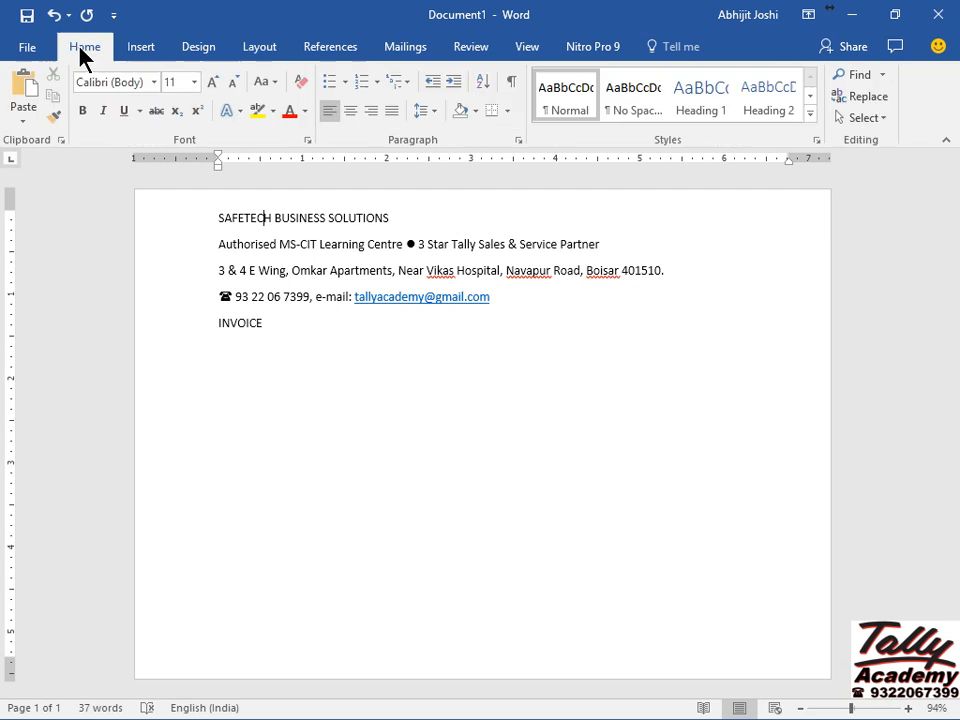
left_click(428, 111)
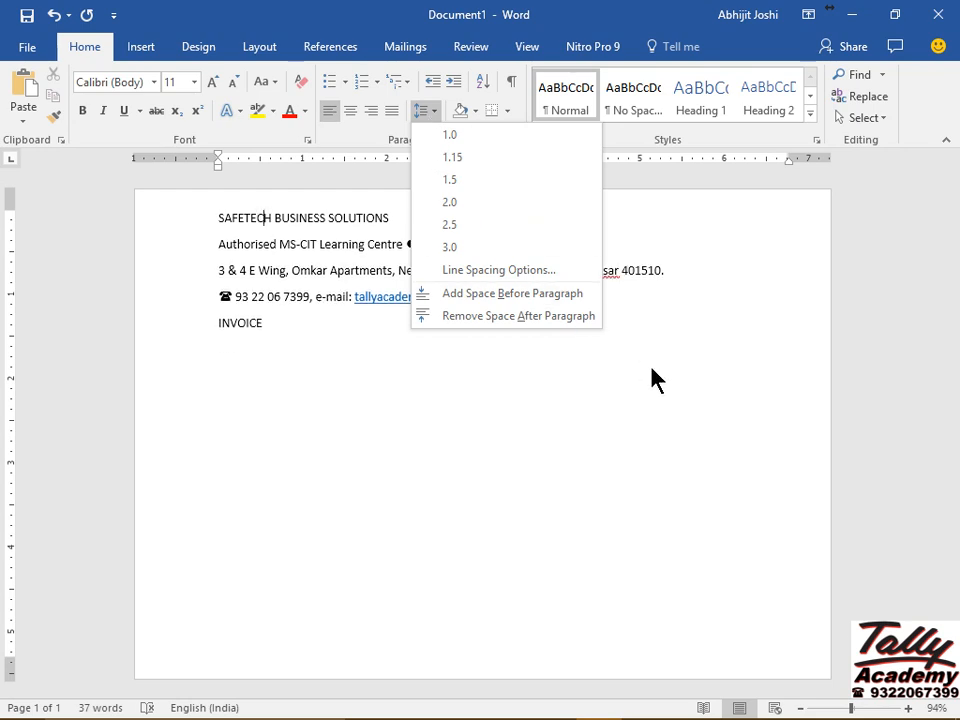
left_click(546, 317)
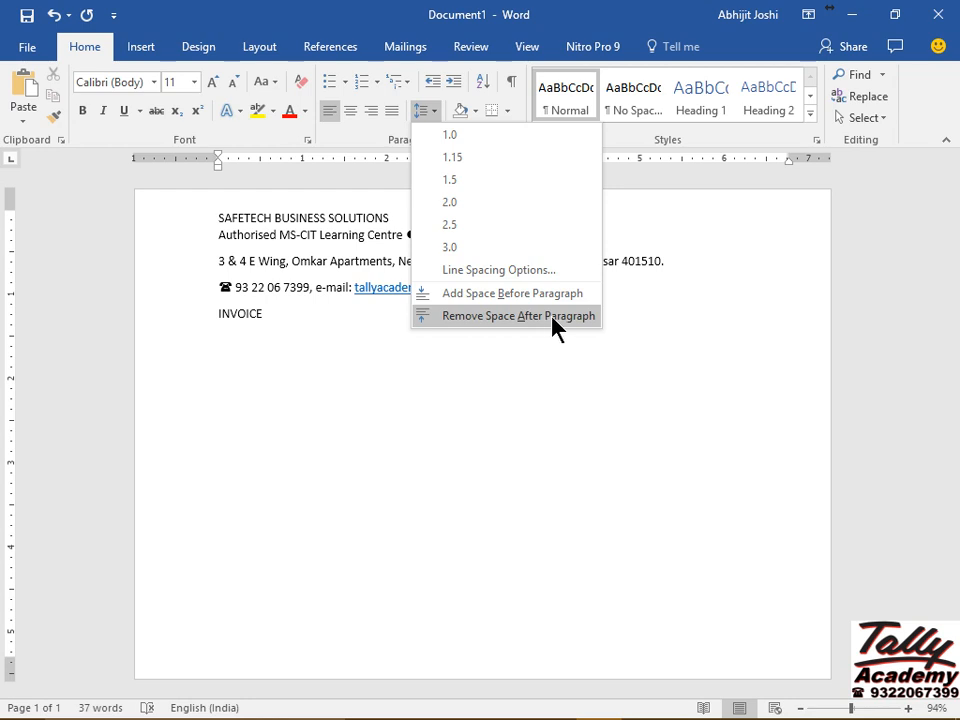
left_click(568, 328)
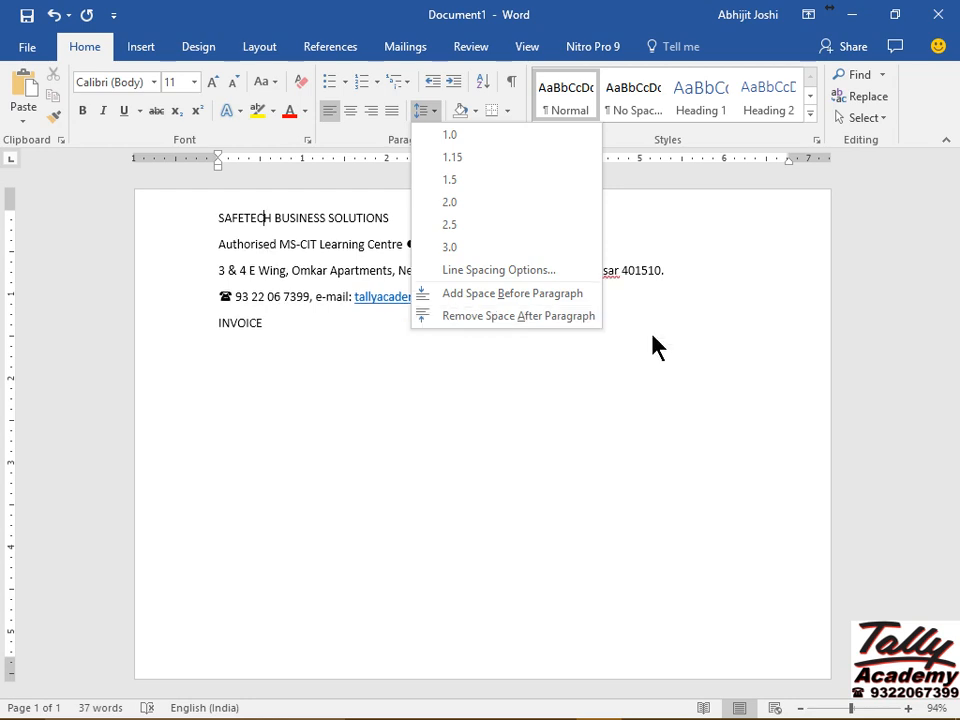
left_click(560, 321)
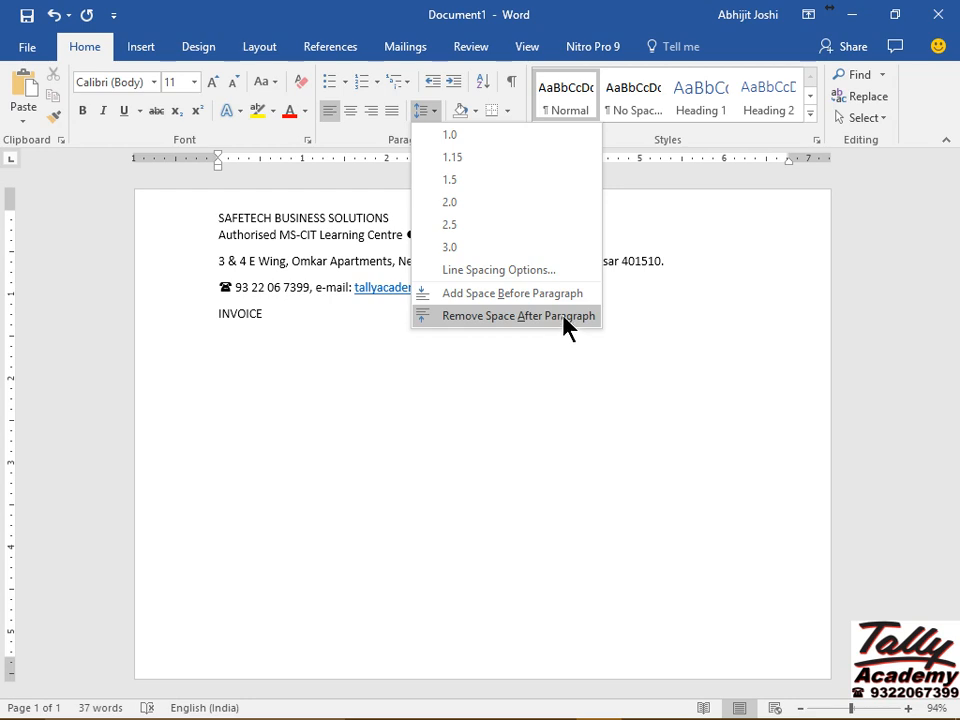
left_click(390, 218)
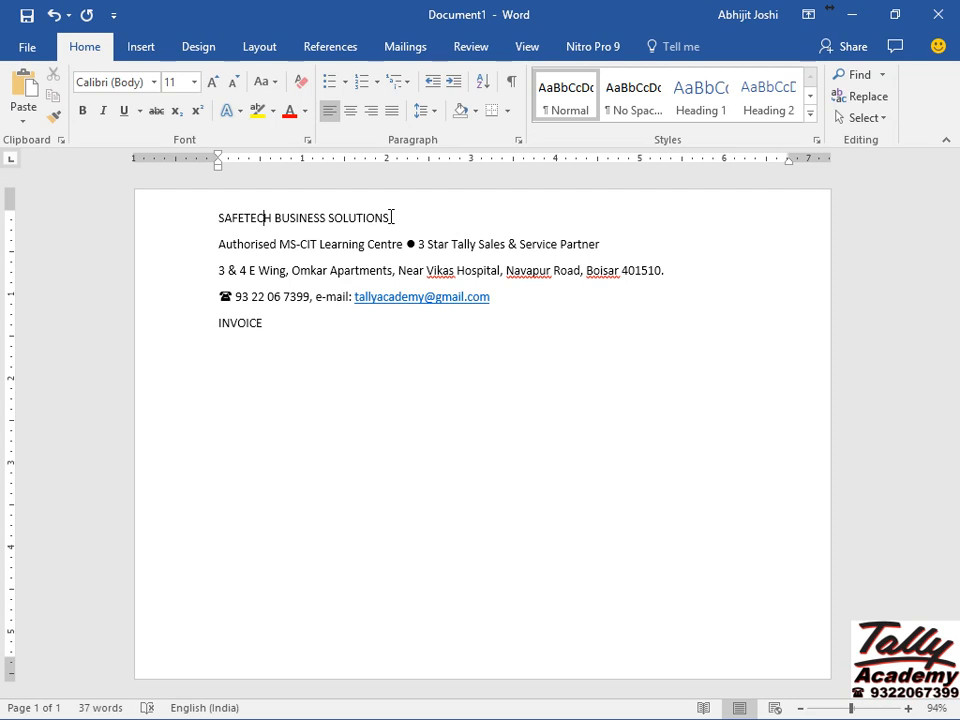
left_click(518, 88)
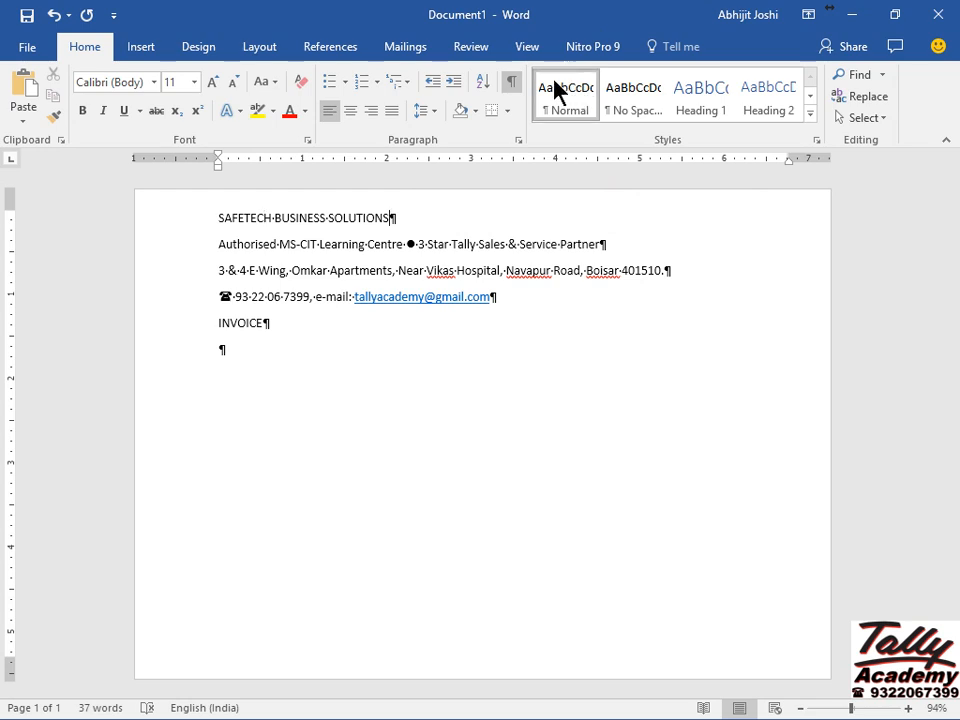
Hide the formatting marks and select the whole document.
left_click(512, 84)
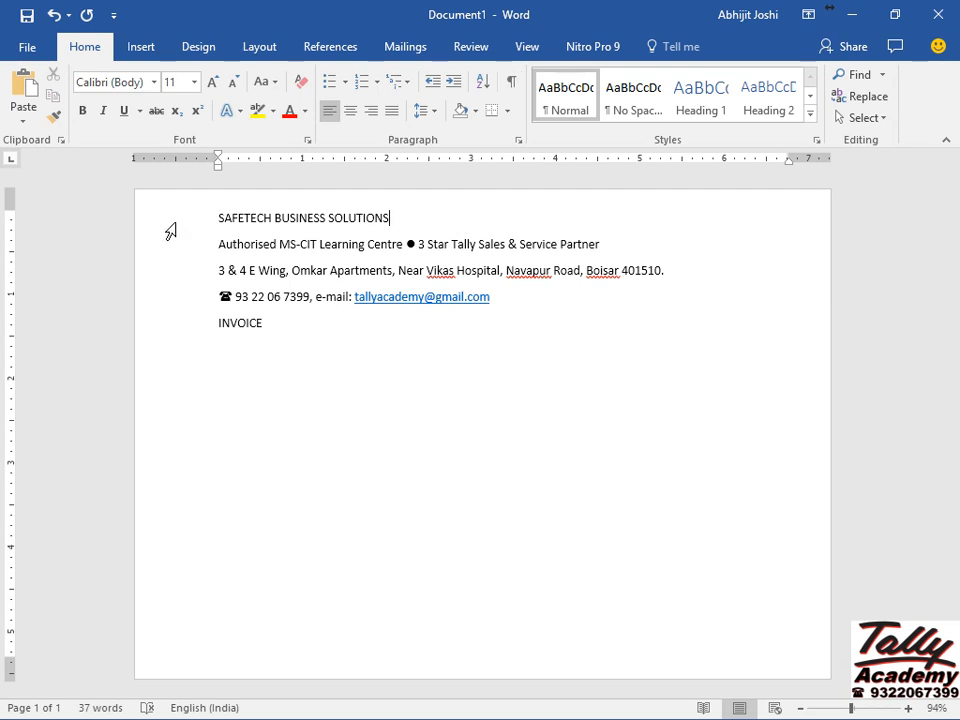
left_click_drag(172, 230, 143, 345)
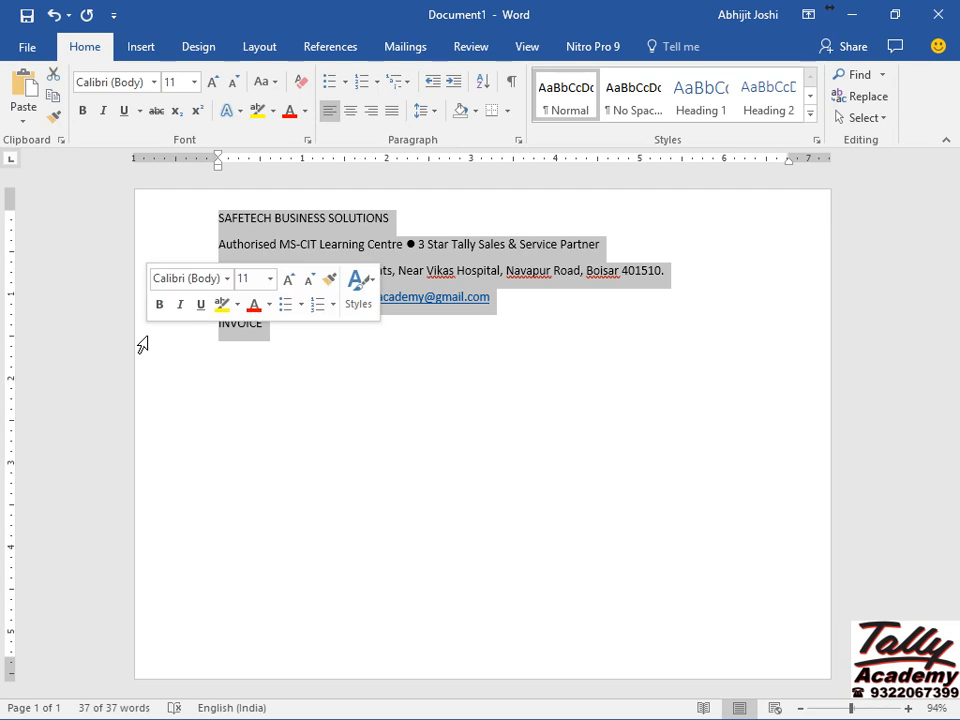
key("ctrl+a")
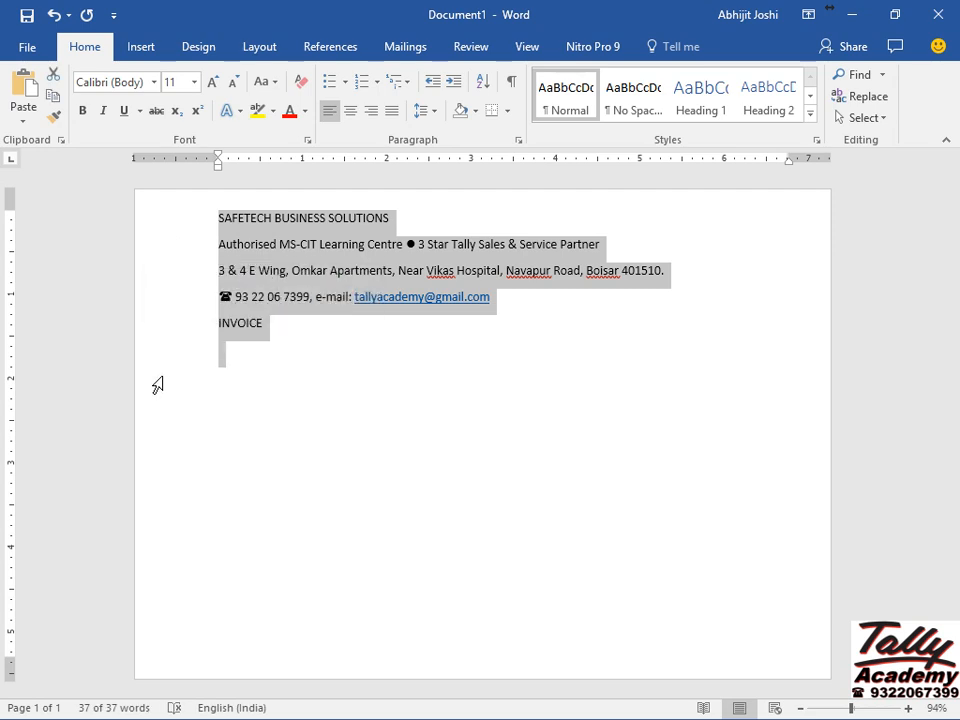
key("ctrl+c")
Remove space after every paragraph and set 1.0 line spacing throughout.
left_click(429, 113)
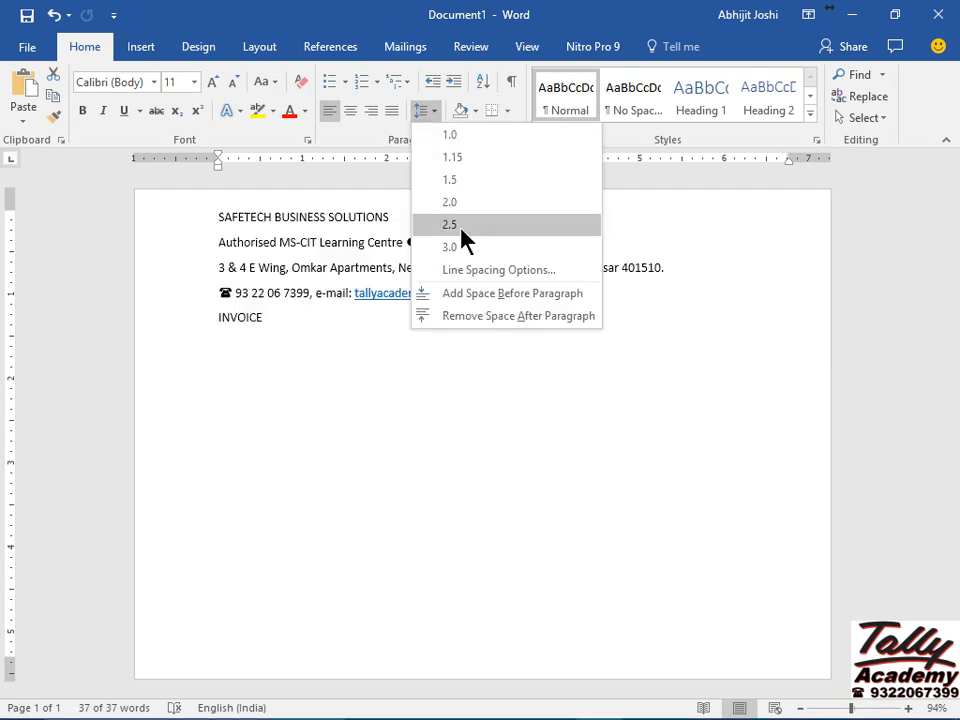
left_click(508, 320)
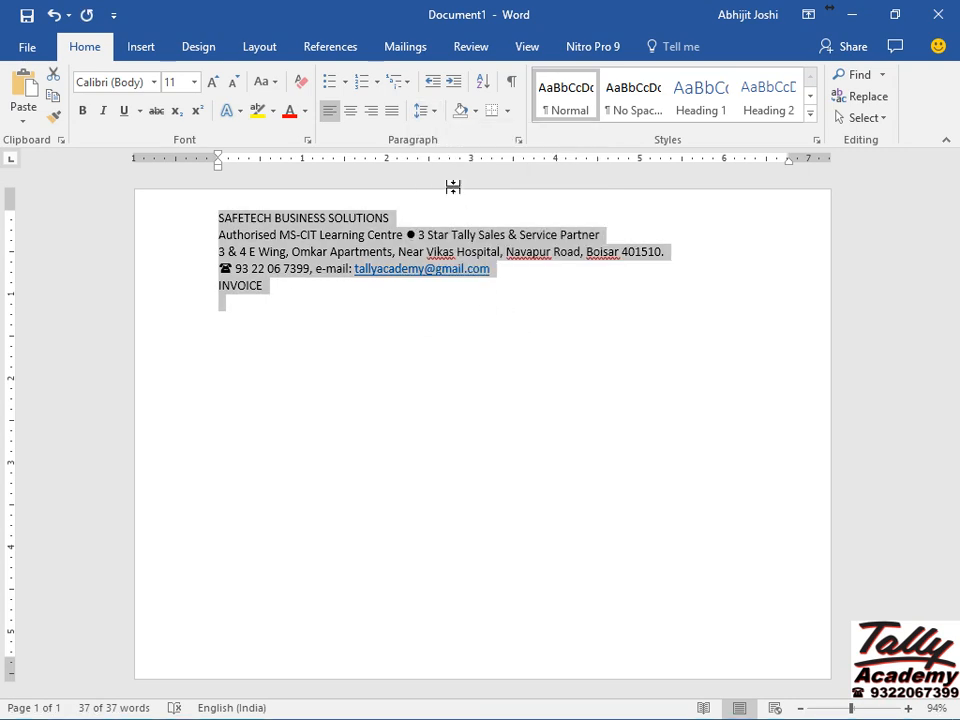
left_click(426, 118)
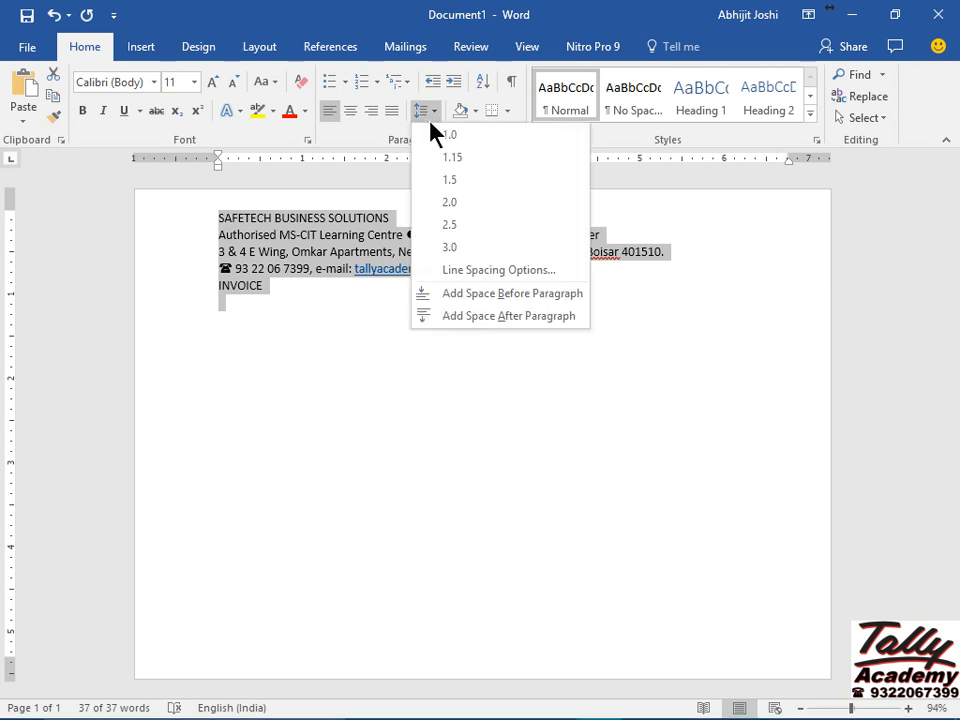
left_click(453, 140)
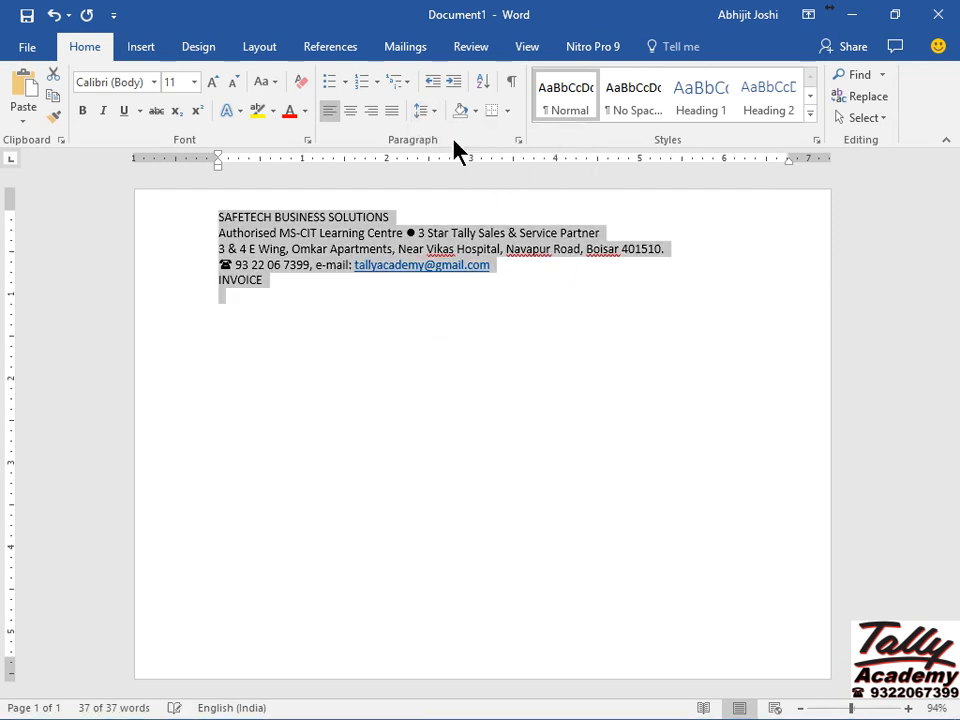
left_click(227, 310)
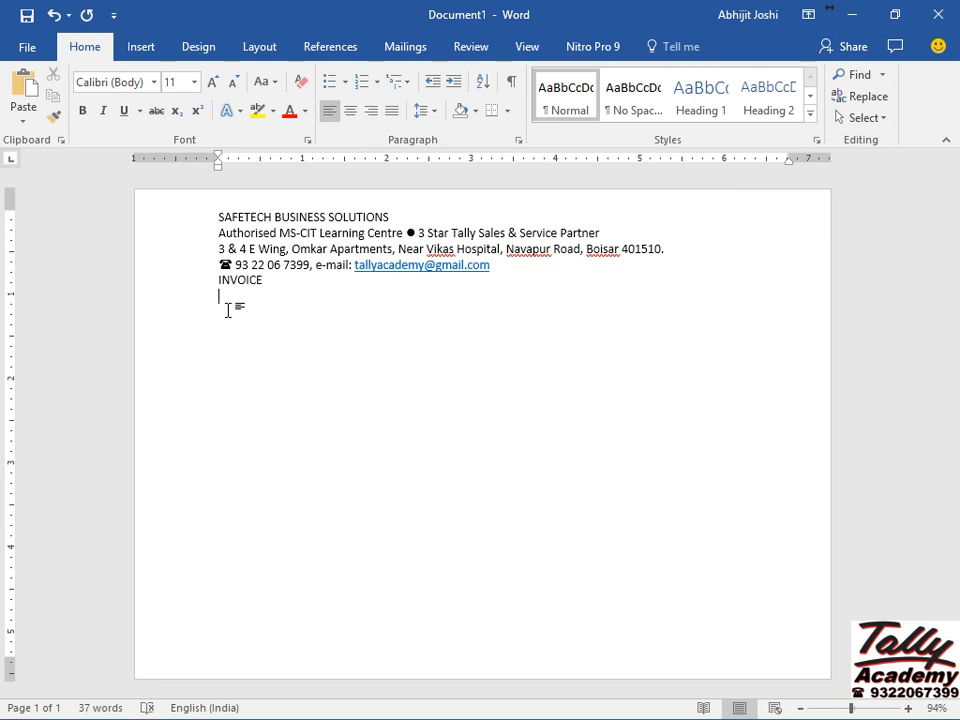
Insert a one-column, eight-row table directly below the INVOICE line.
left_click(145, 54)
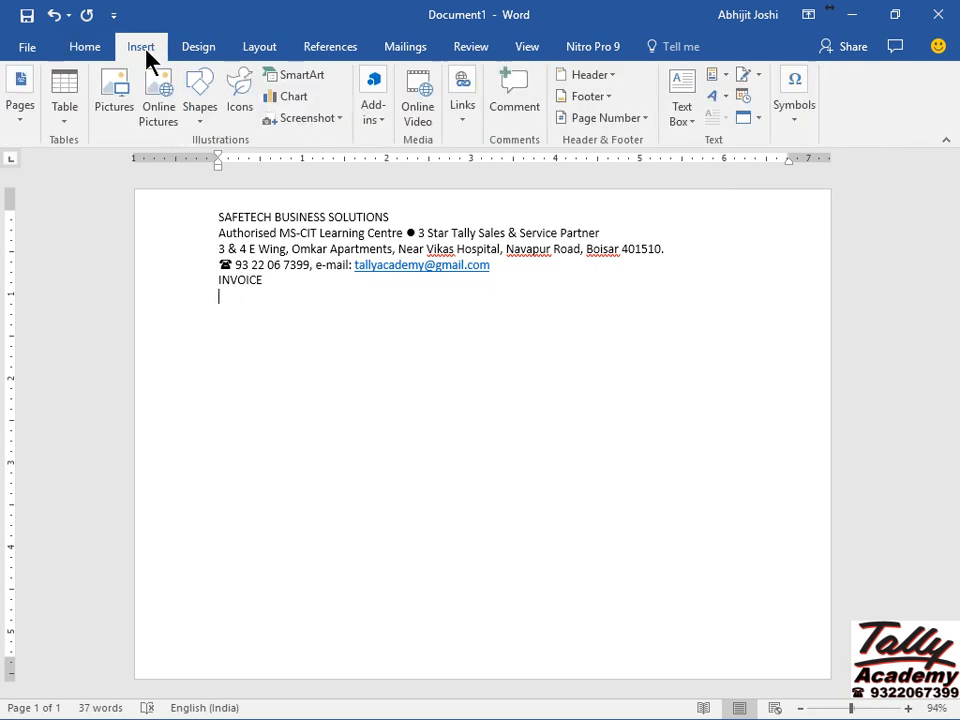
left_click(70, 104)
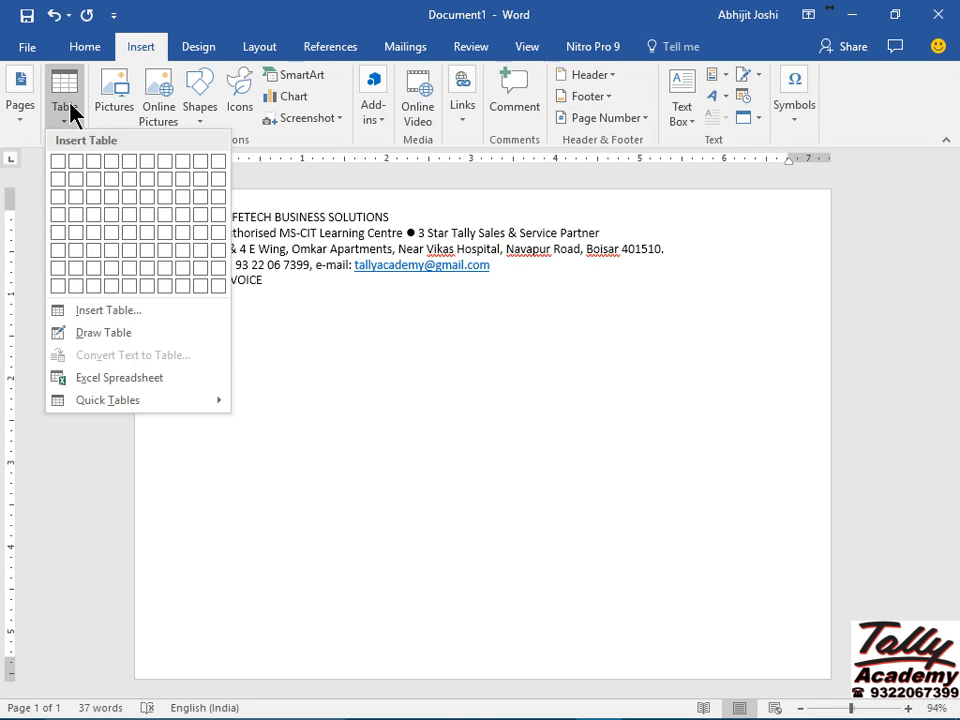
left_click(57, 288)
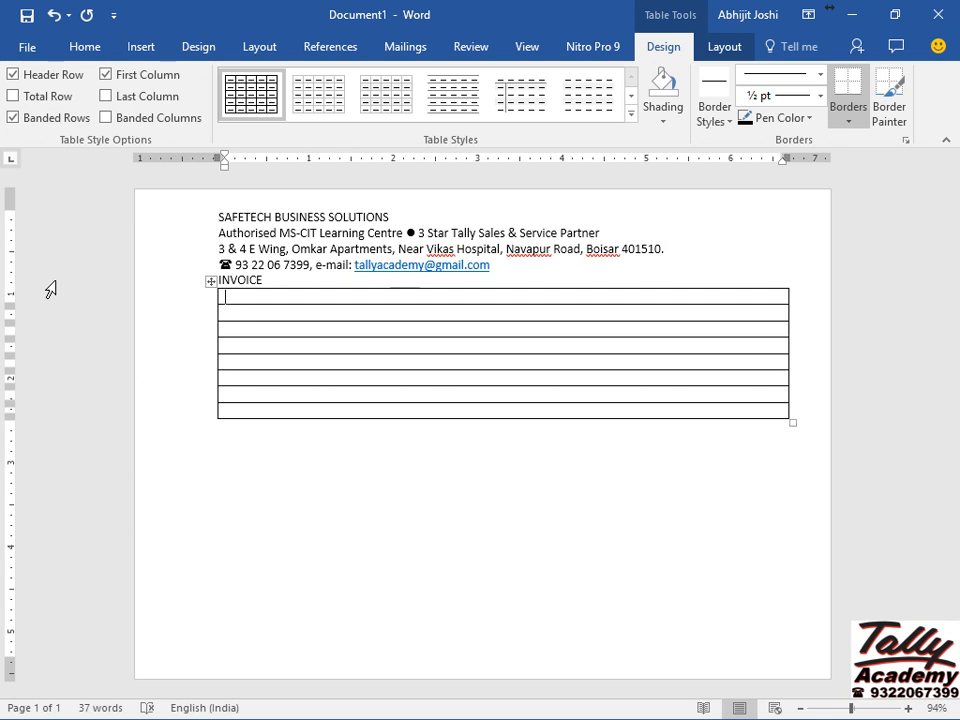
Select the first four rows of the new table.
key("Down")
key("shift+Down")
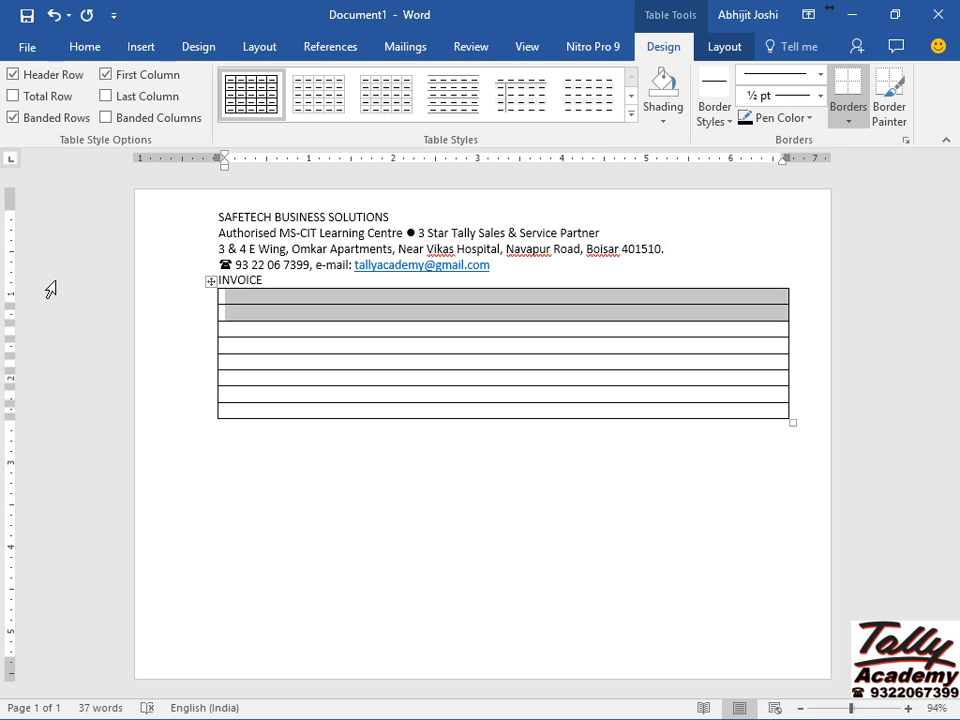
key("shift+Down")
key("shift+Down")
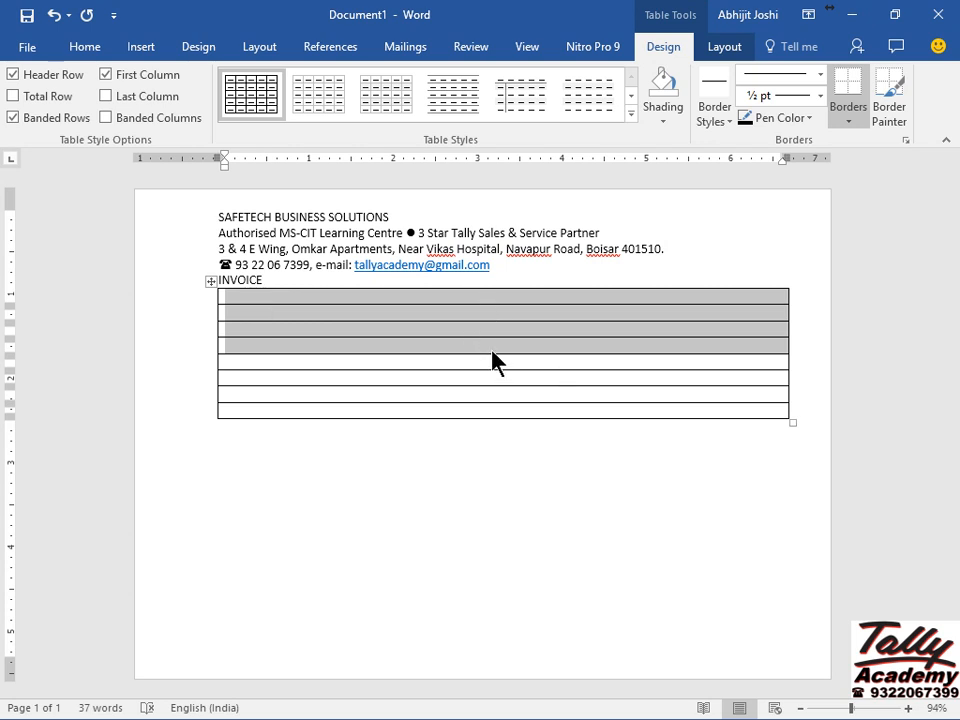
Split the table's top four rows into two columns with Split Cells.
left_click(724, 52)
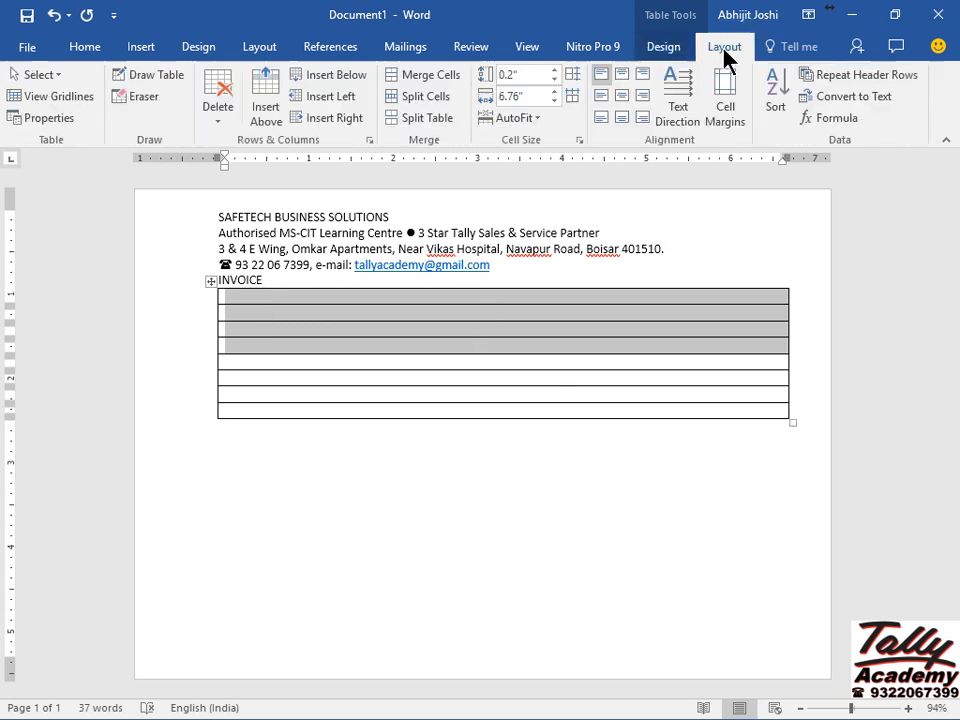
left_click(657, 56)
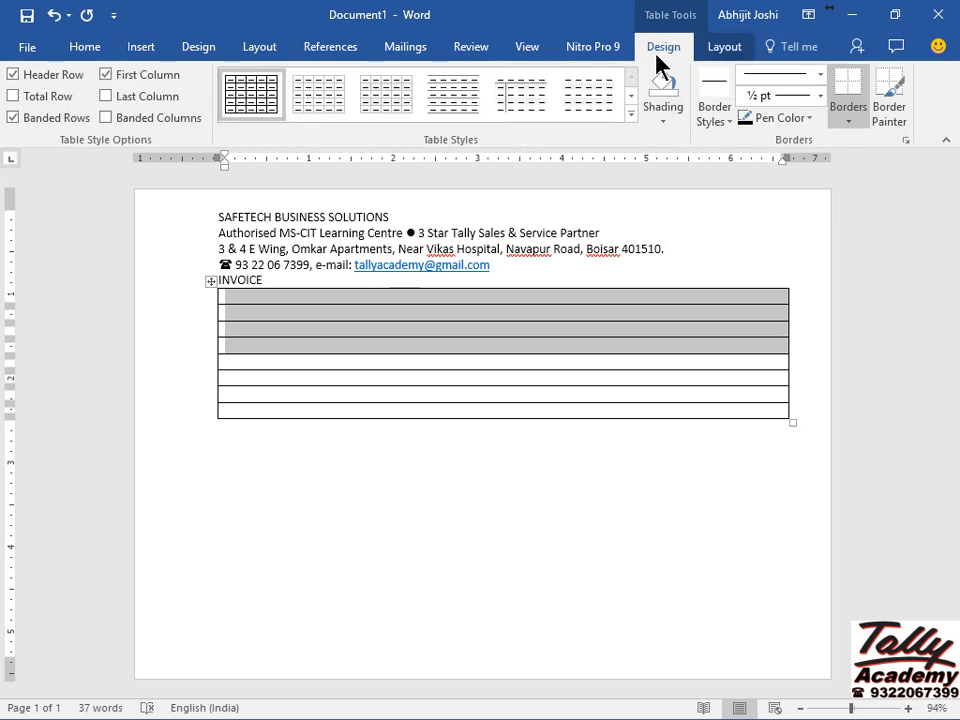
left_click(510, 270)
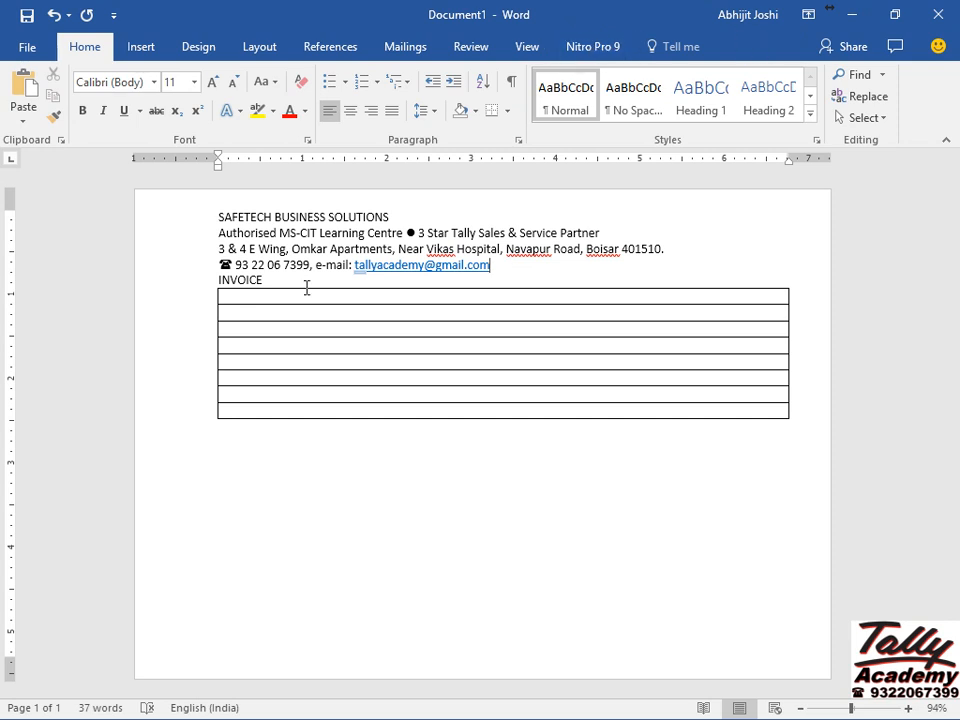
left_click(265, 294)
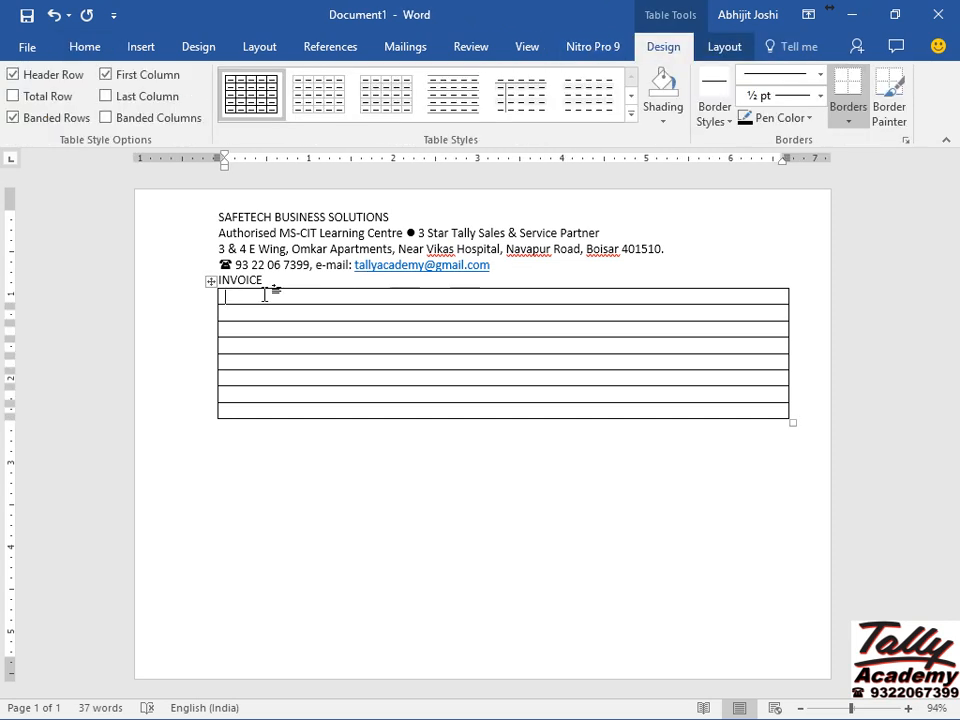
left_click(718, 55)
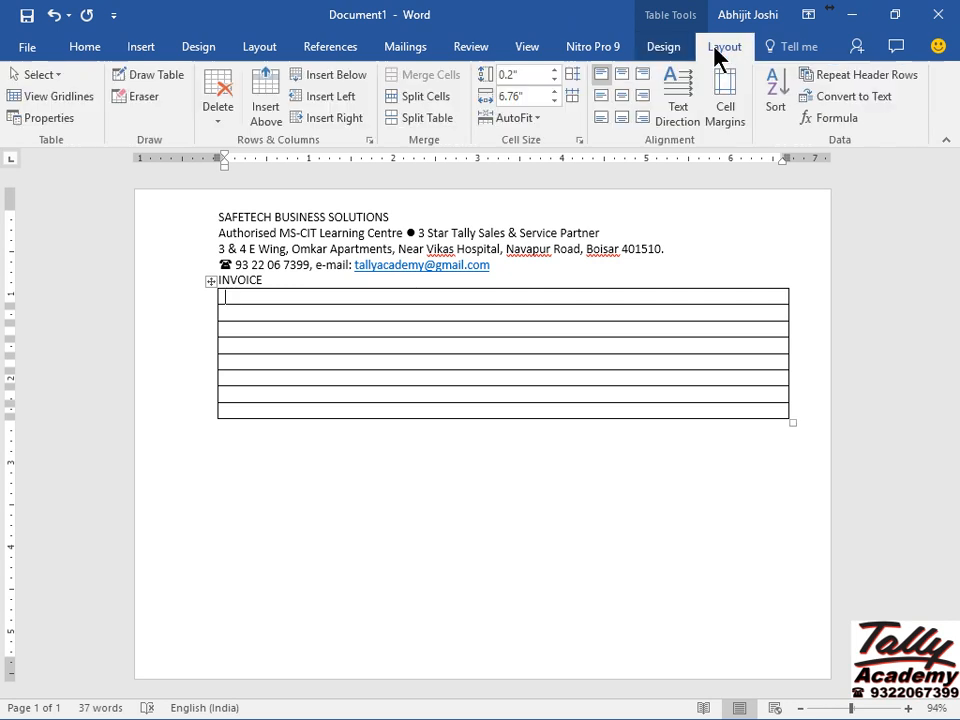
left_click(665, 52)
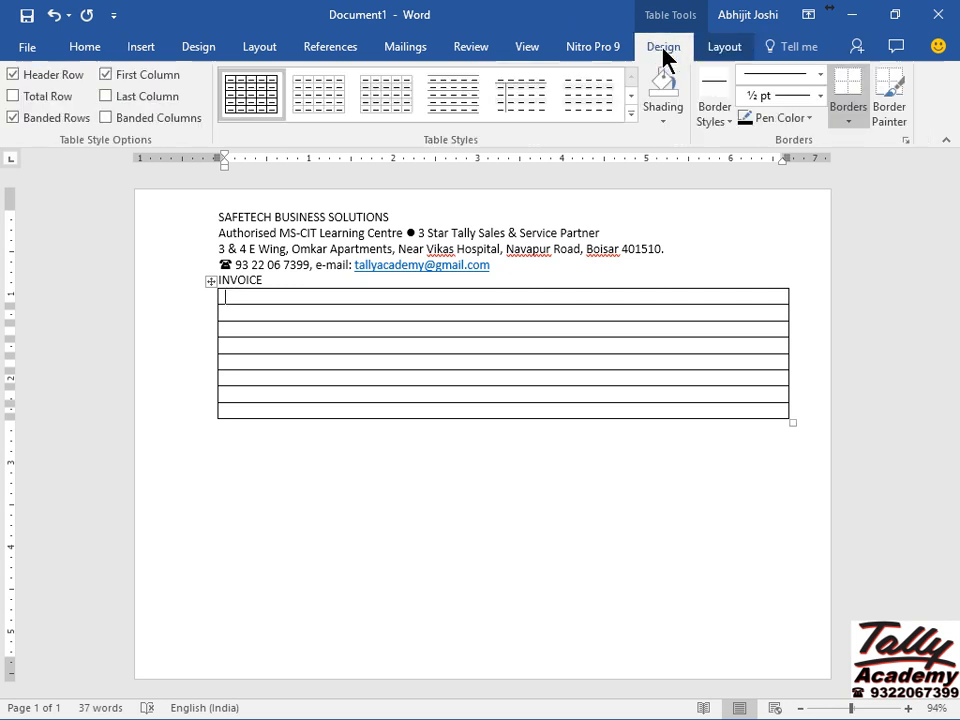
left_click(718, 47)
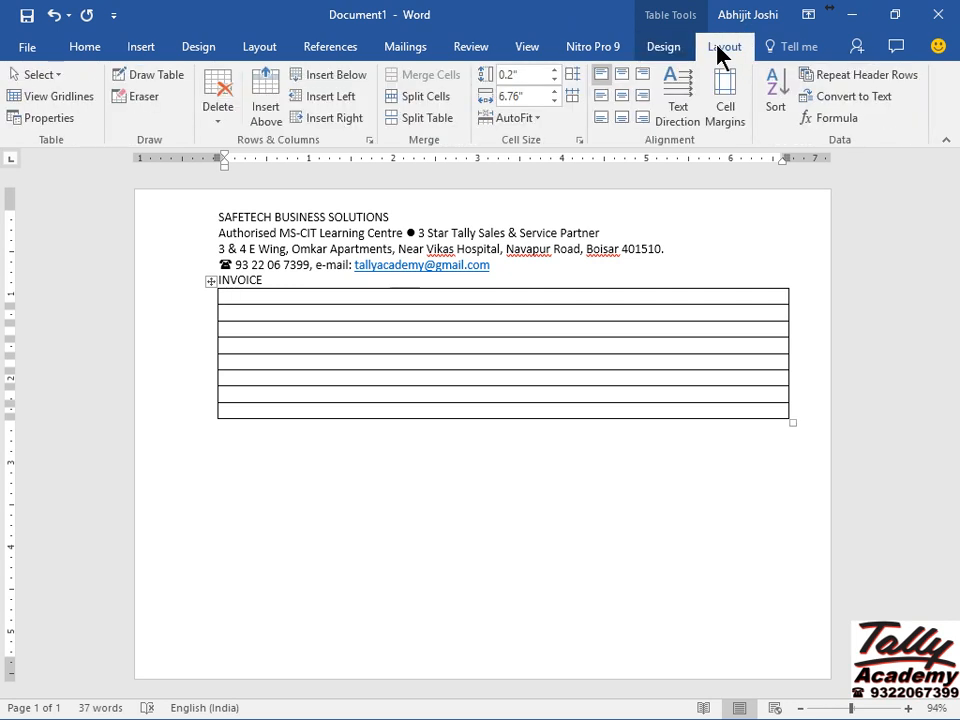
key("shift+Down")
key("shift+Down")
key("shift+Down")
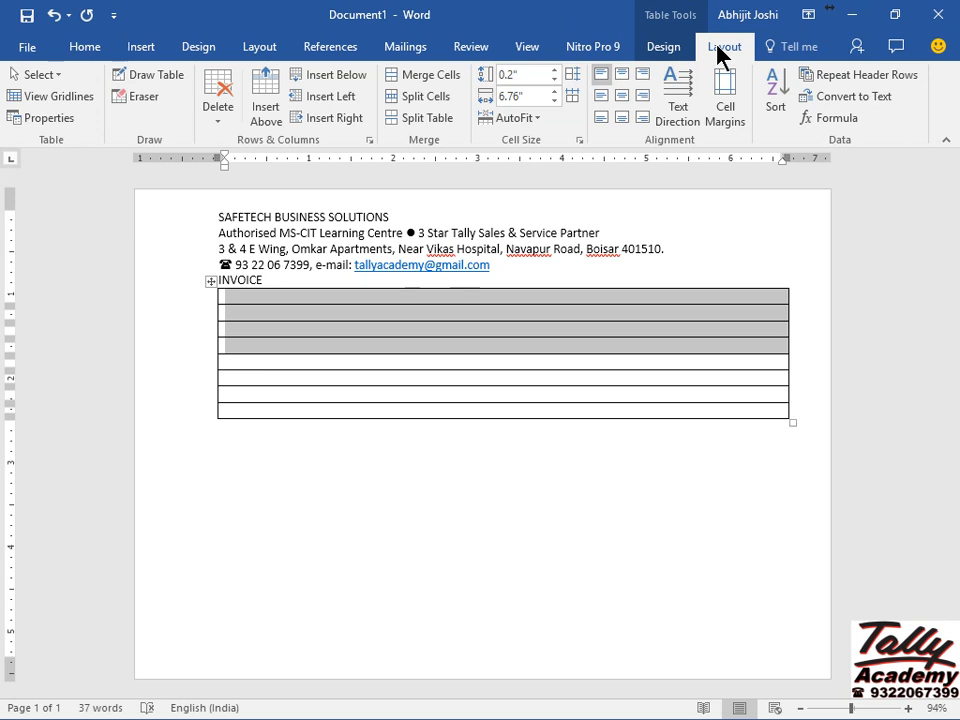
left_click(403, 100)
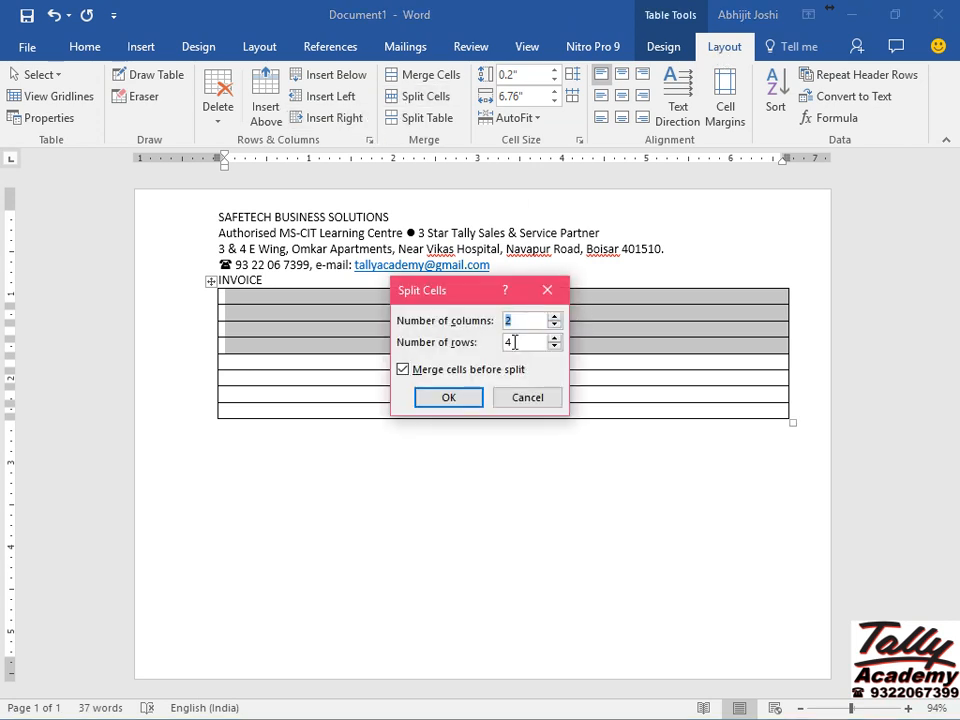
left_click(443, 400)
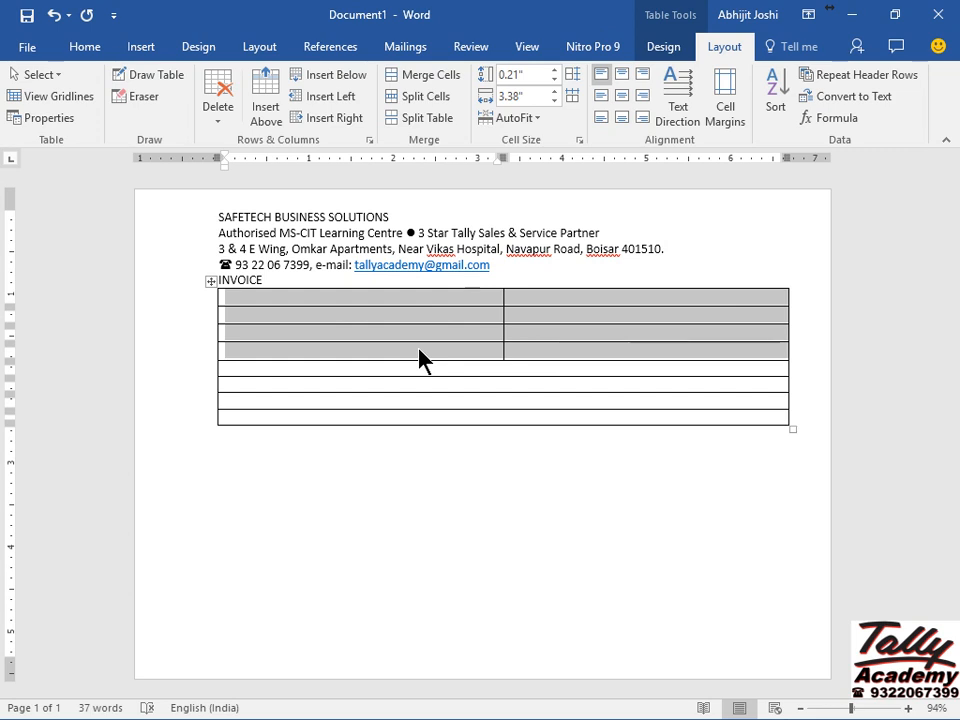
Split the right-hand cells of rows 1–4 into two narrower columns.
left_click(521, 296)
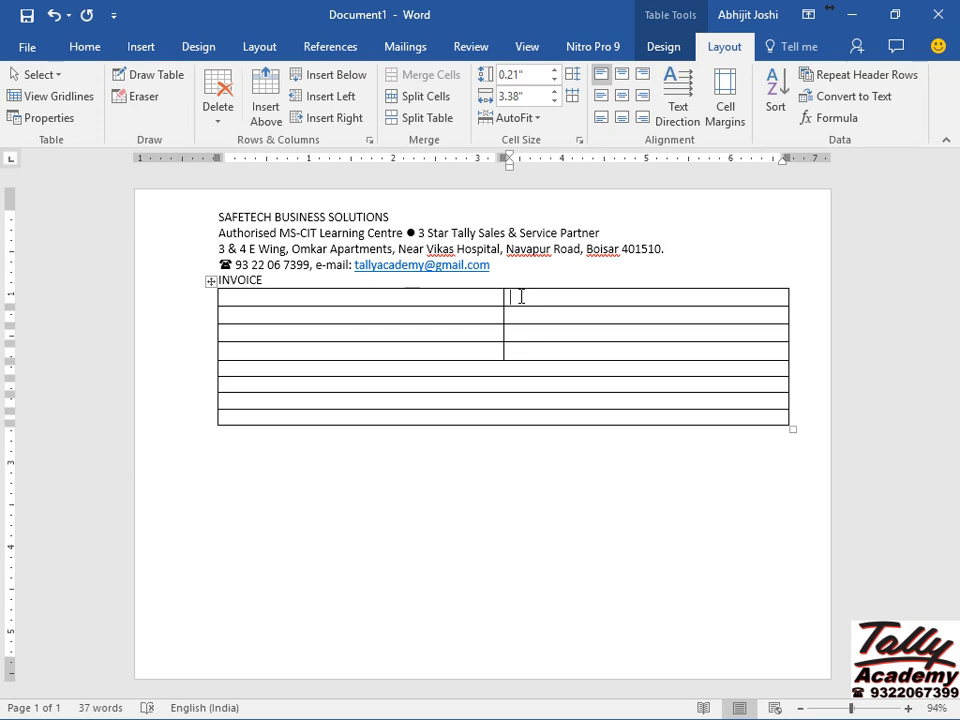
key("shift+Down")
key("shift+Down")
key("shift+Down")
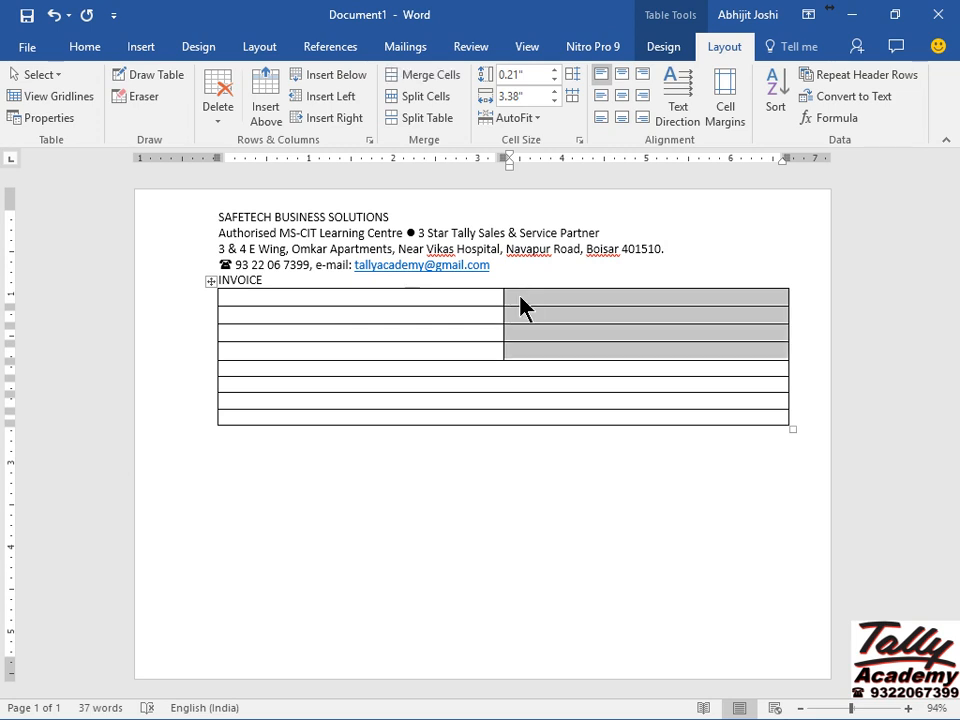
left_click(432, 101)
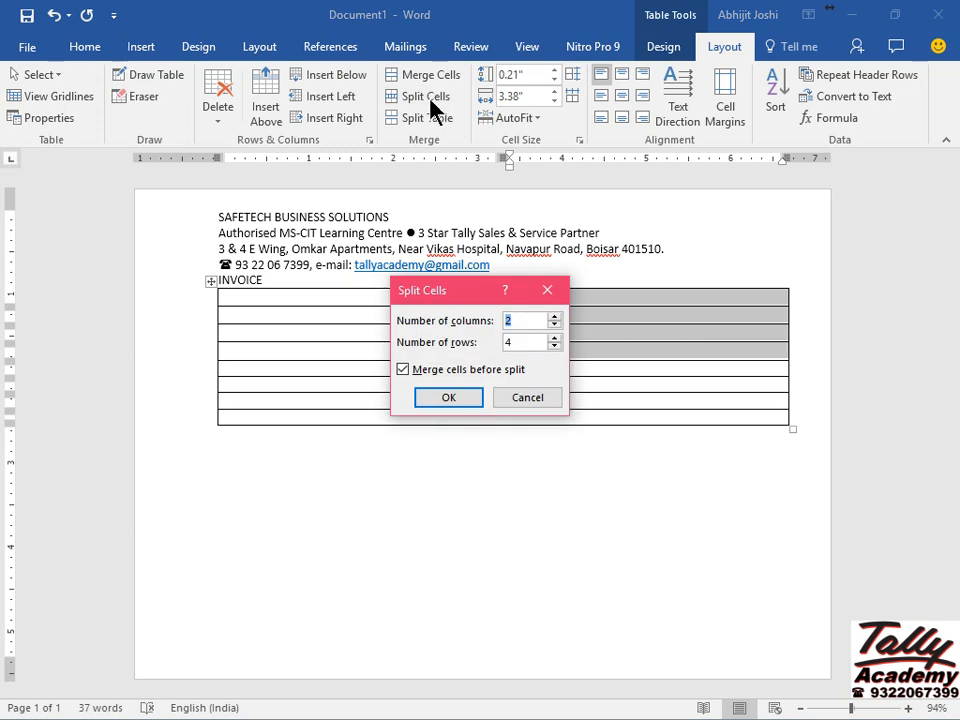
left_click(443, 397)
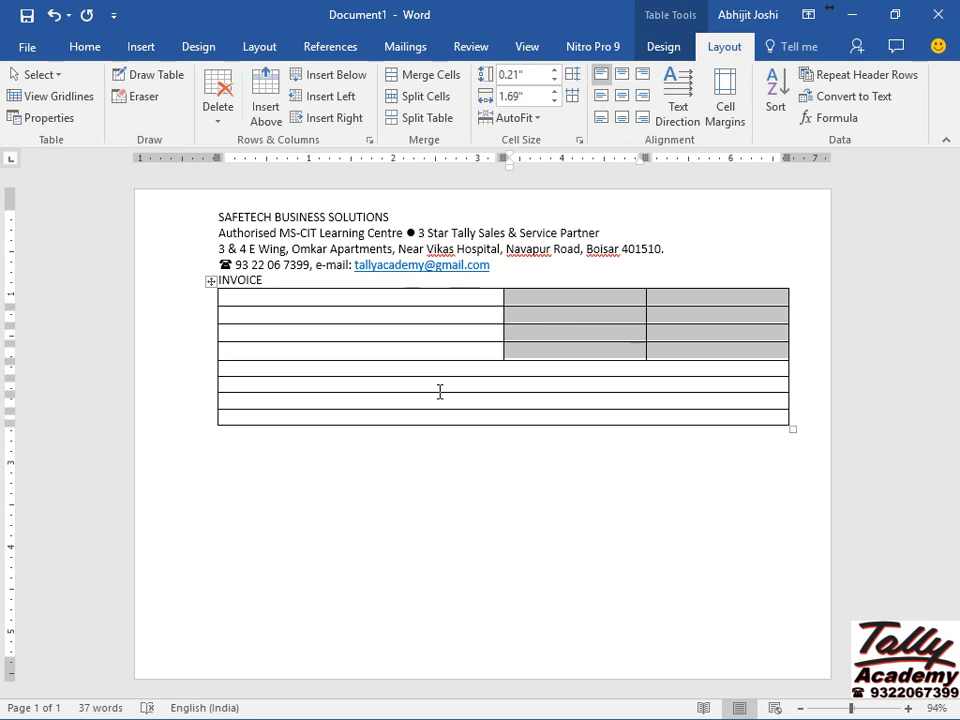
left_click(255, 364)
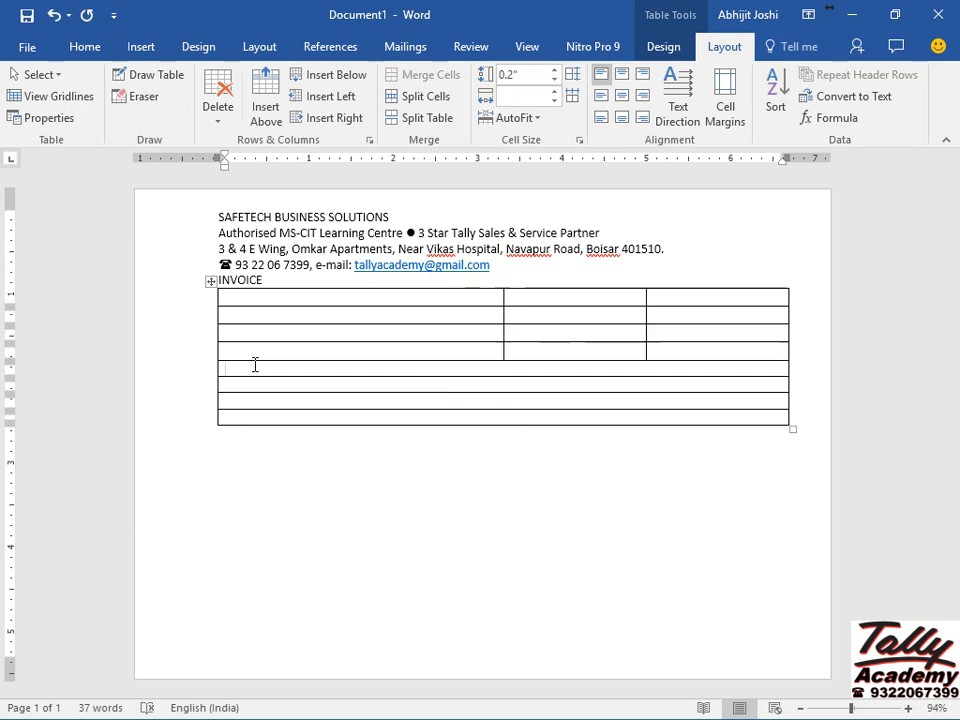
Add ten rows to the bottom of the table using Insert Below and Tab.
key("Down")
key("Down")
left_click(322, 80)
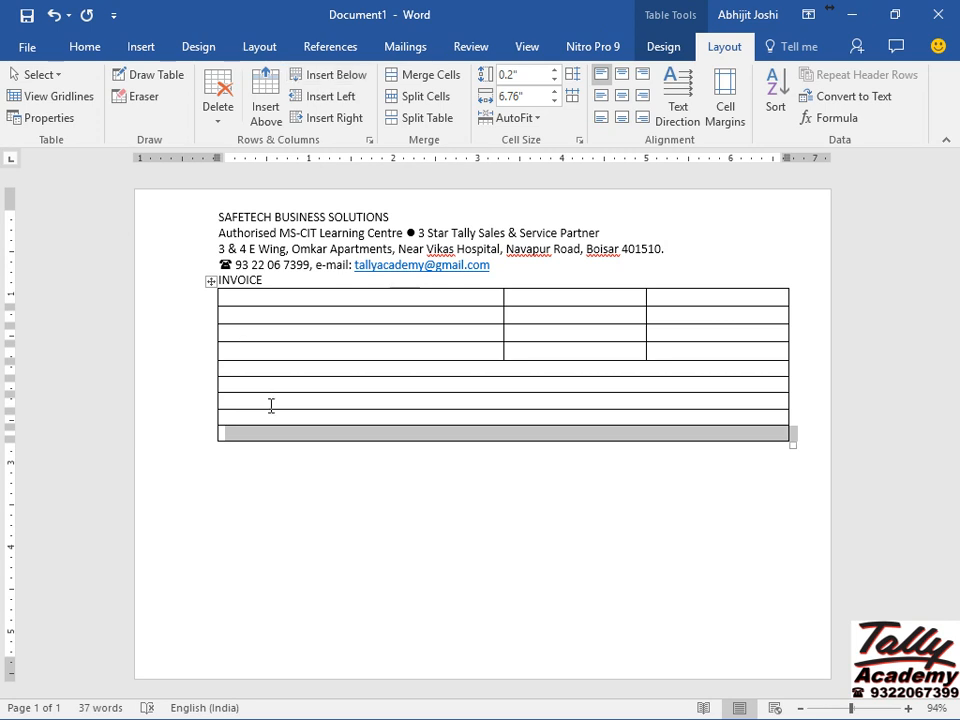
left_click(246, 433)
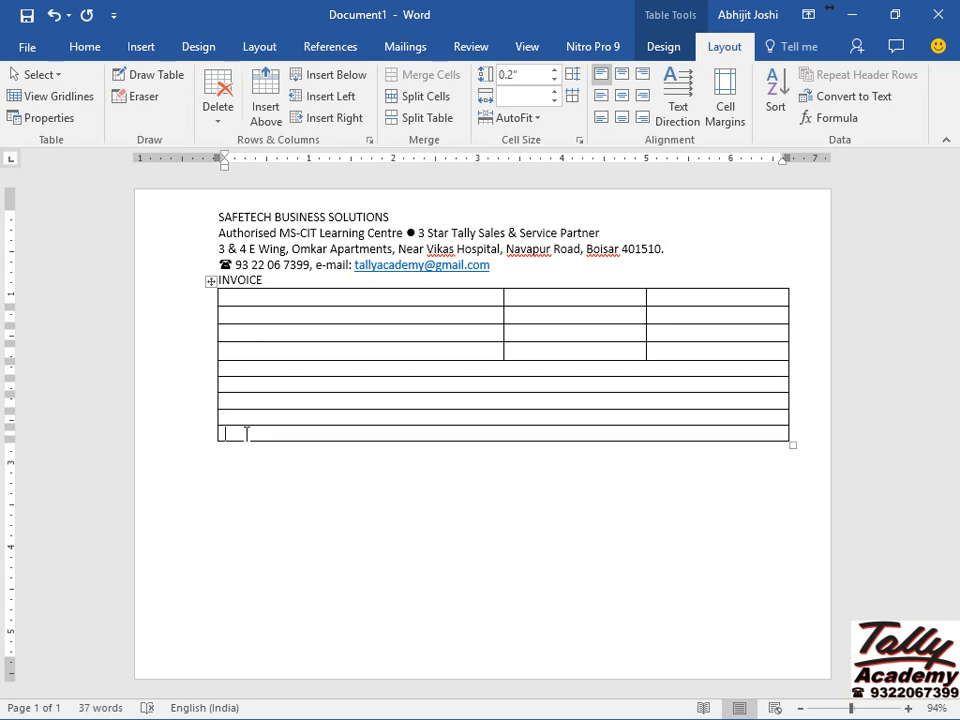
key("Tab")
key("Tab")
key("Tab")
key("Tab")
key("Tab")
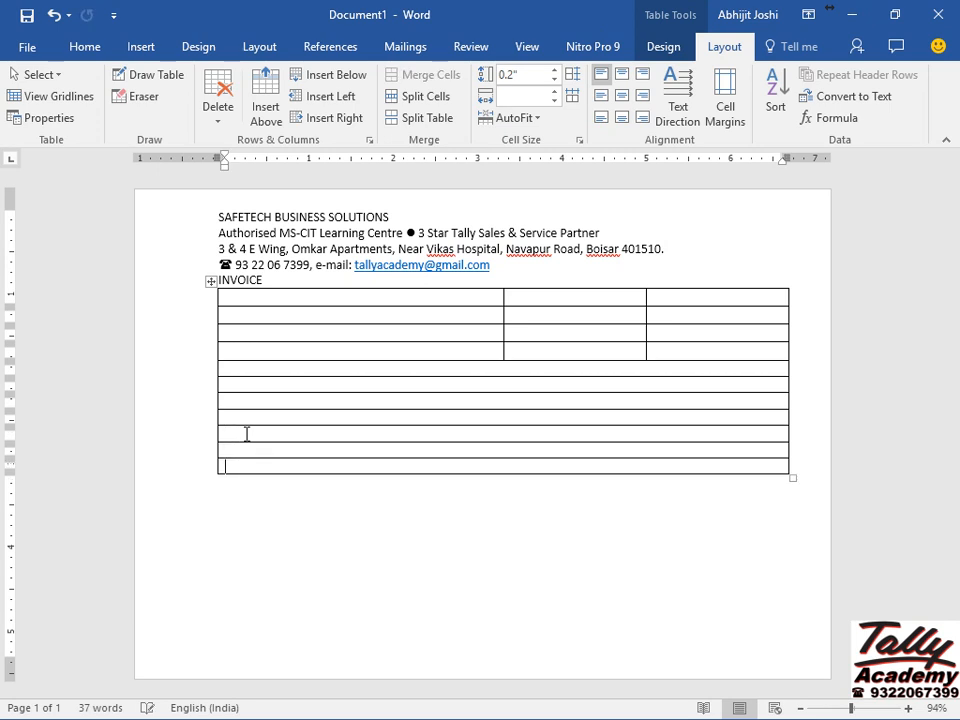
key("Tab")
key("Tab")
key("Tab")
key("Tab")
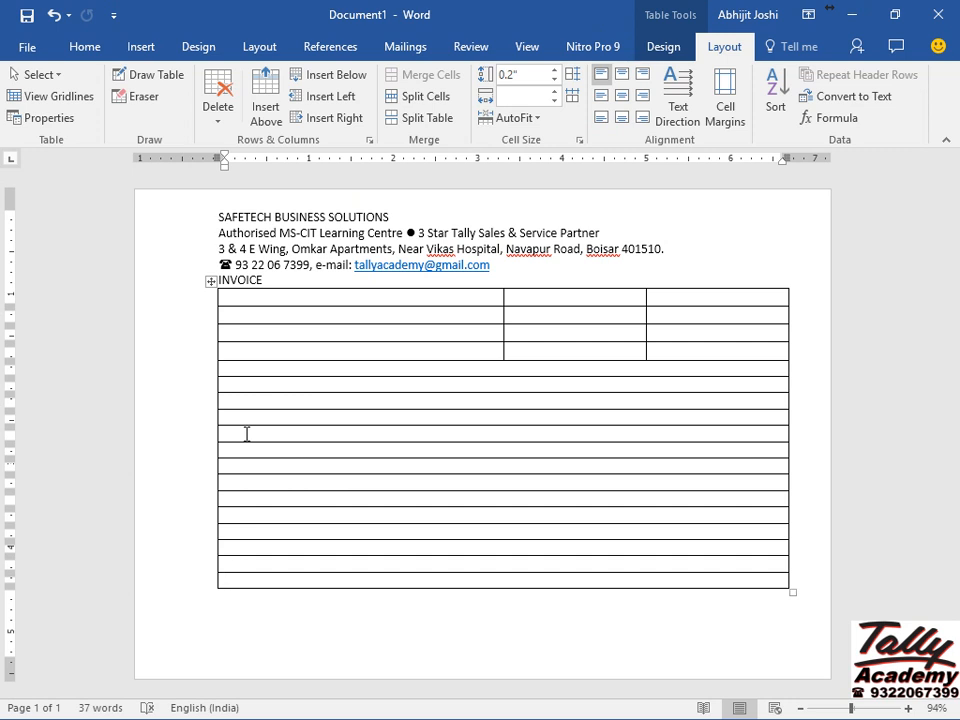
left_click(240, 368)
key("shift+Down")
key("shift+Down")
key("shift+Down")
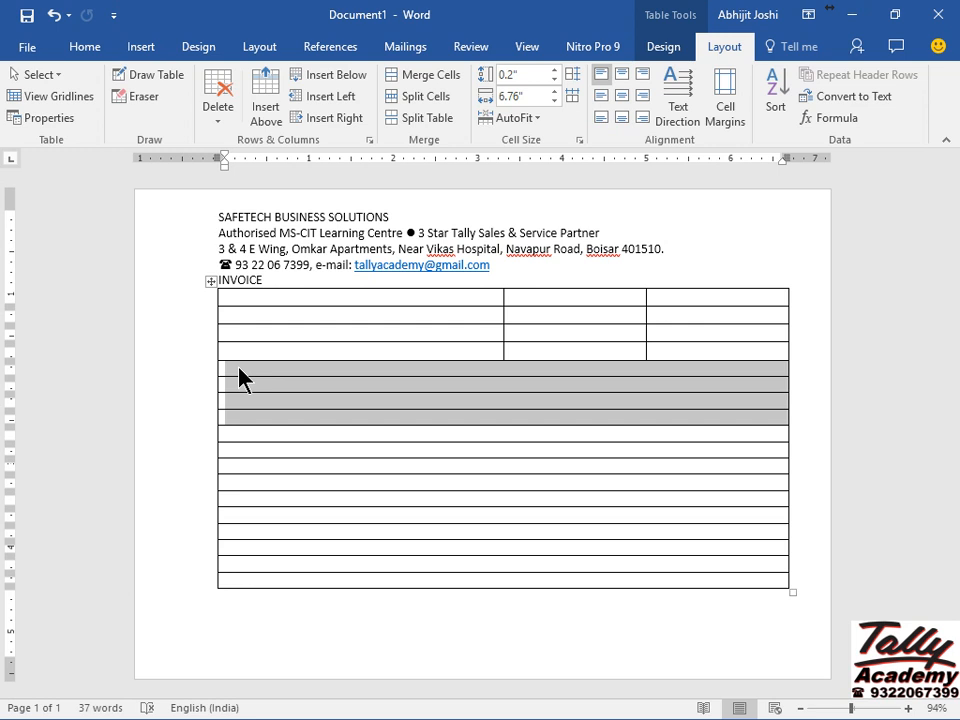
Split table rows 5–8 into five columns.
left_click(447, 101)
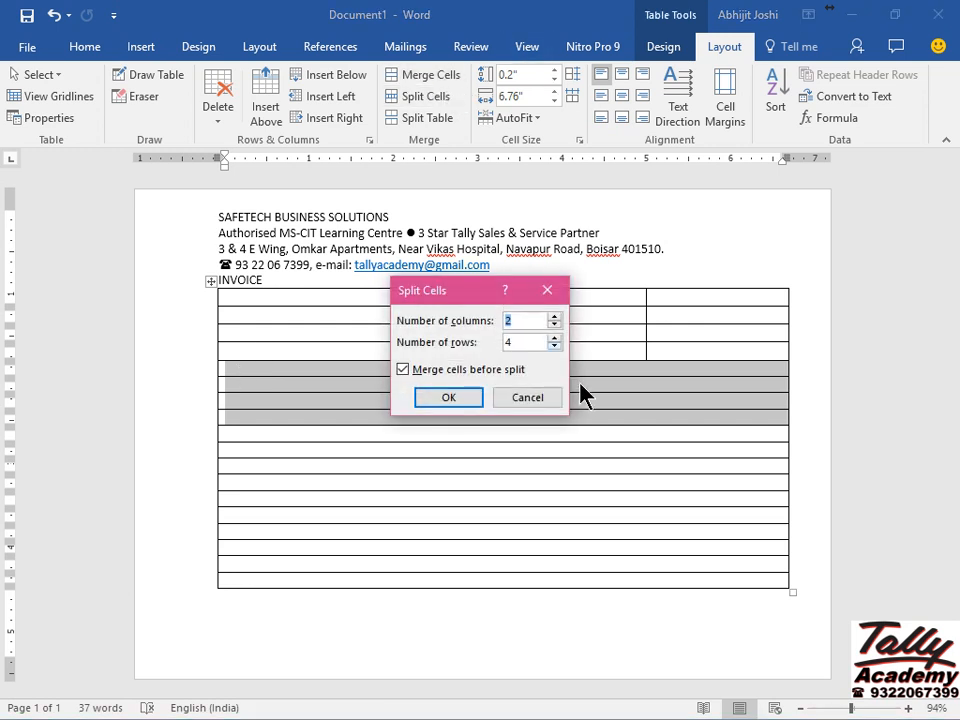
left_click(556, 316)
left_click(556, 316)
left_click(556, 316)
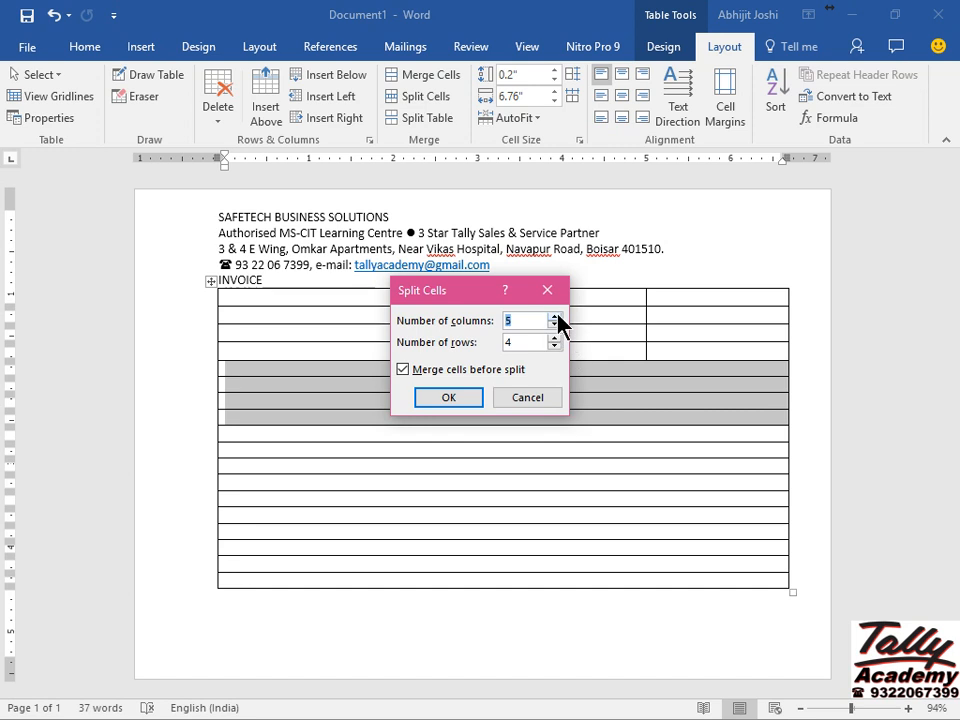
left_click(449, 398)
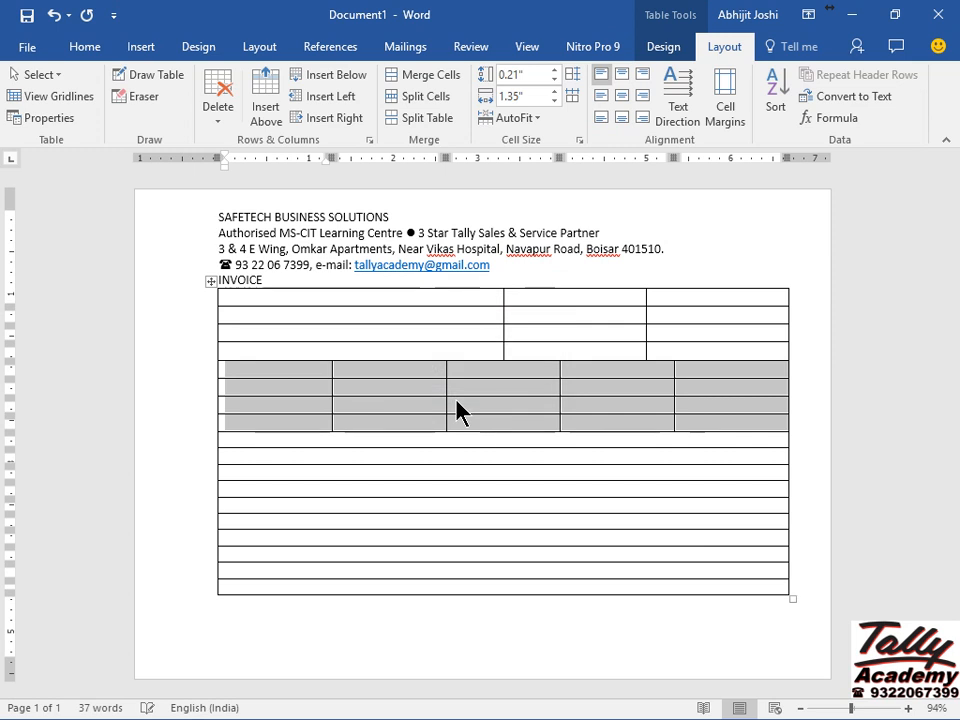
left_click(241, 441)
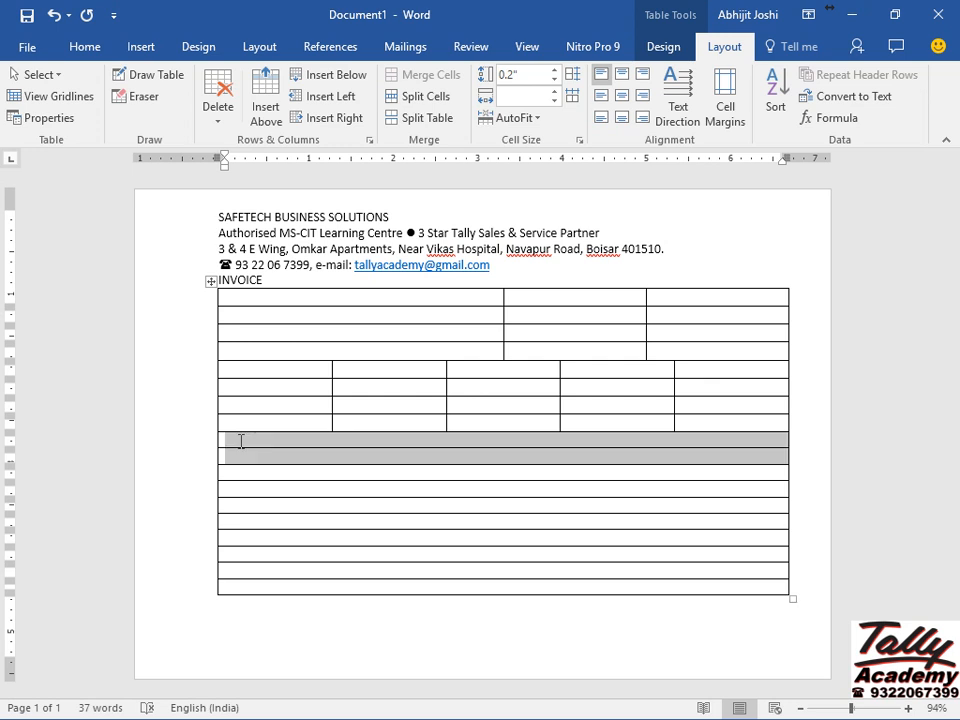
Split rows 9–12 into two columns, then split their right-hand cells into two.
key("shift+Down")
key("shift+Down")
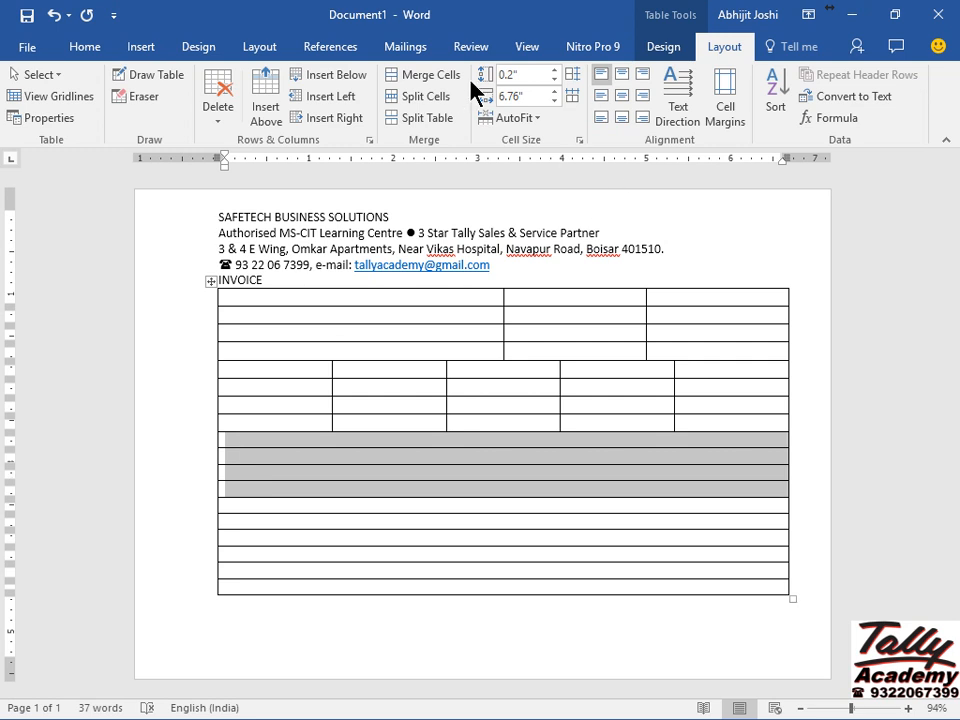
left_click(440, 100)
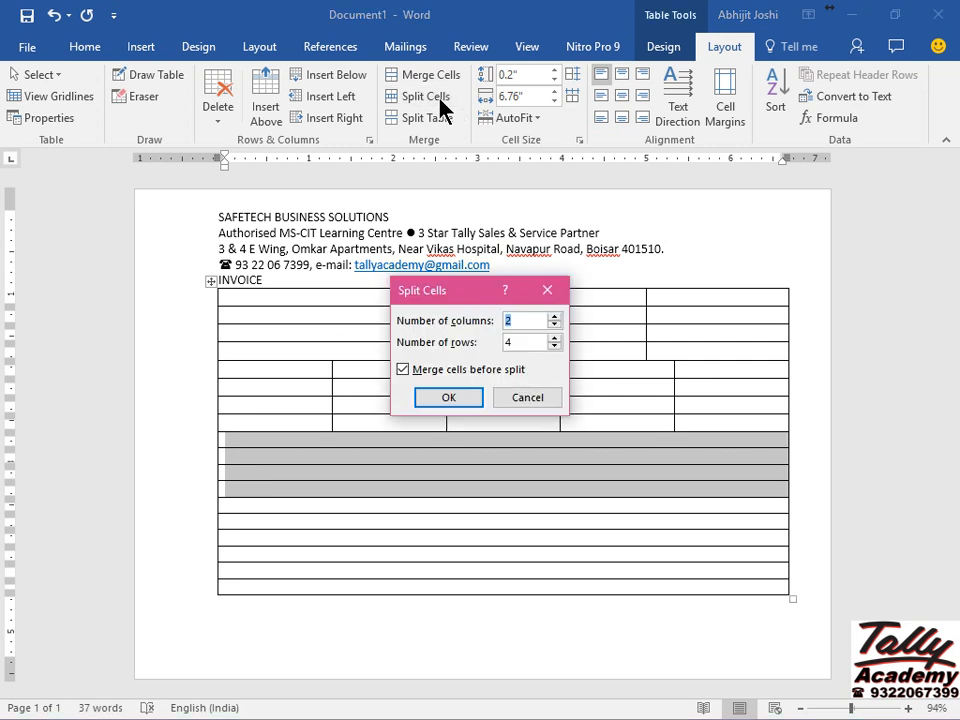
left_click(447, 397)
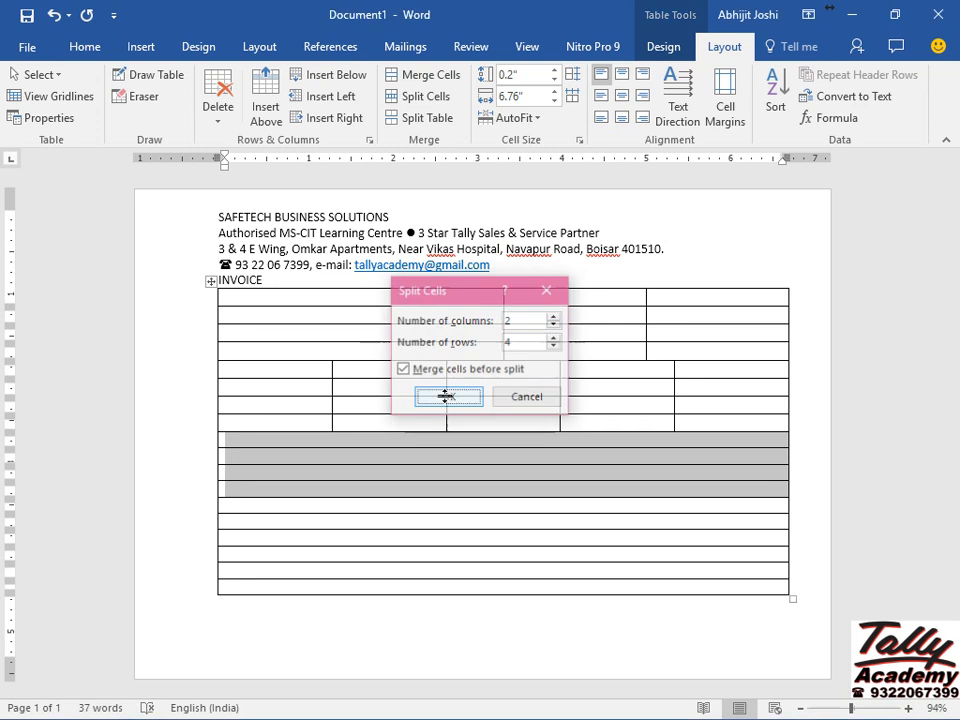
left_click(540, 441)
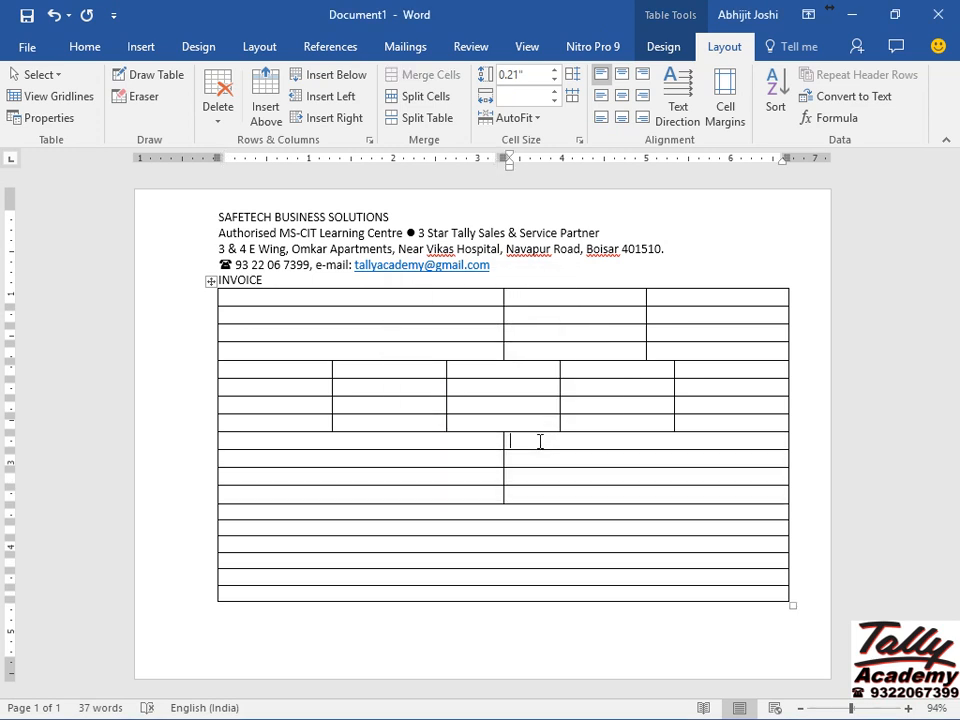
key("shift+Down")
key("shift+Down")
key("shift+Down")
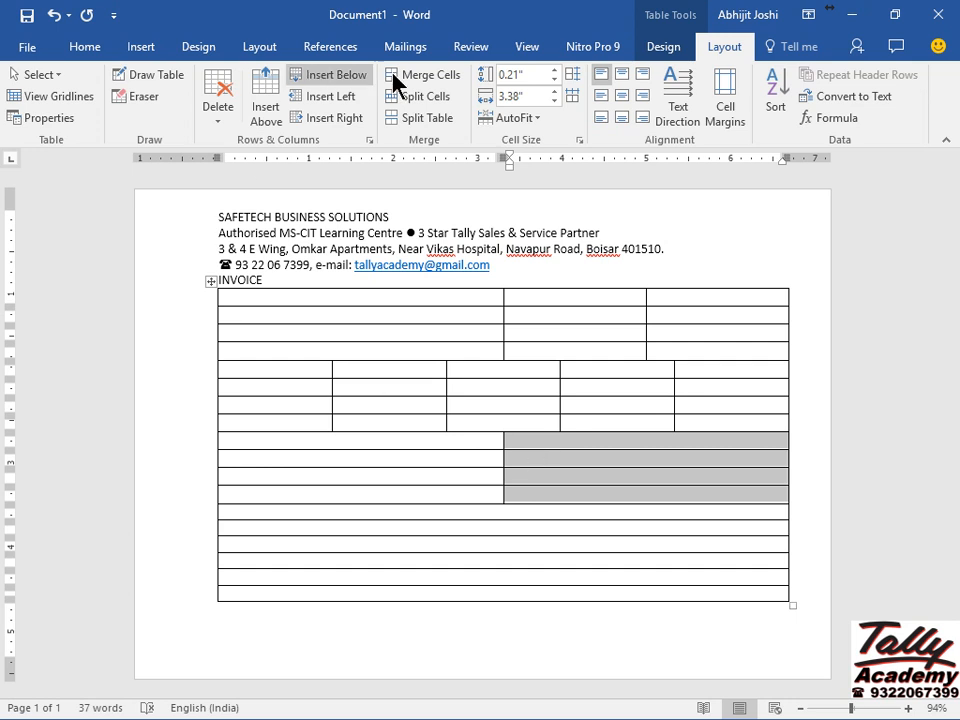
left_click(397, 100)
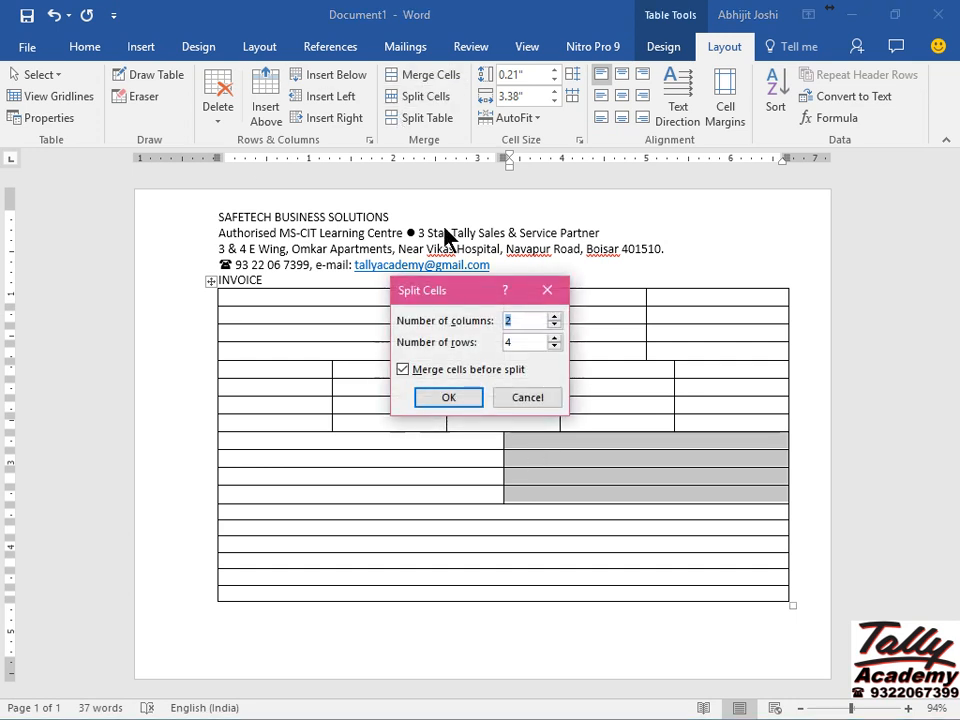
left_click(449, 397)
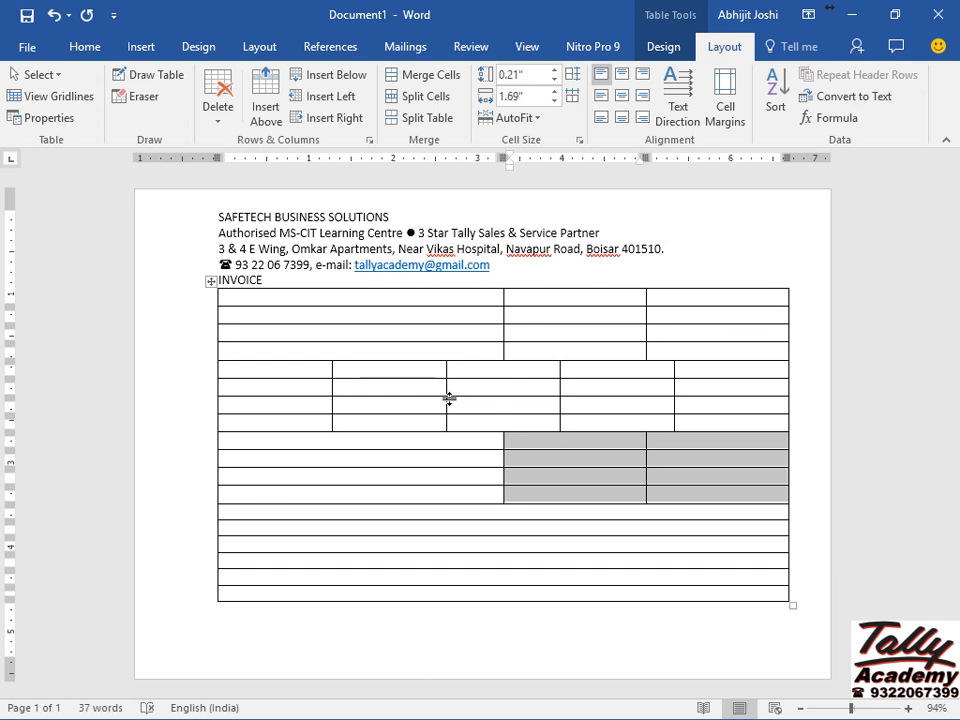
left_click(305, 529)
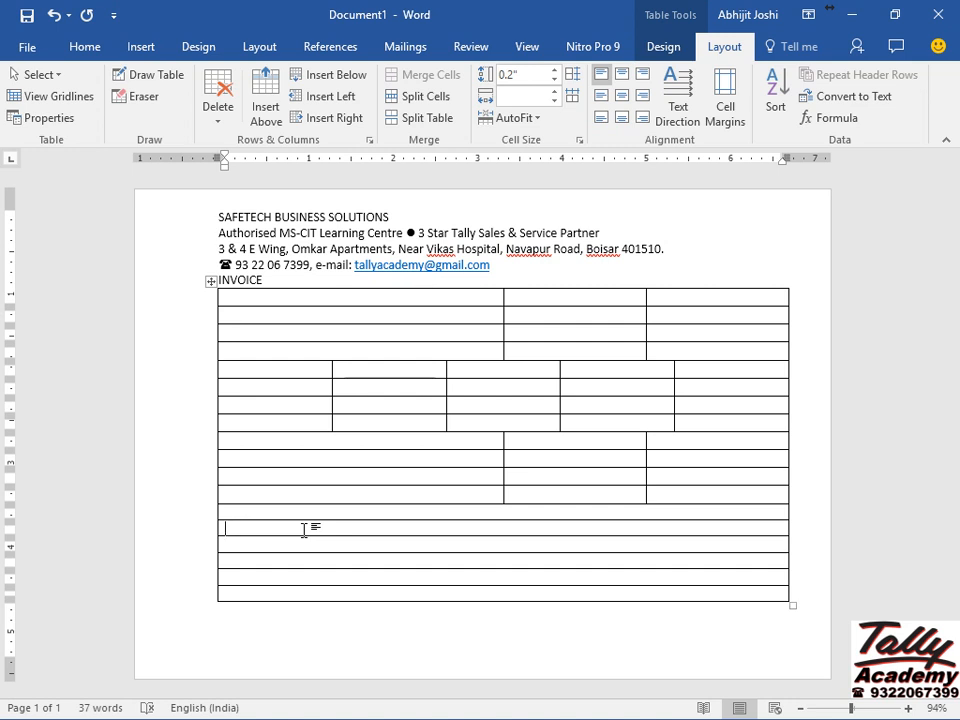
Delete all the empty single-cell rows below row 12 with Delete Rows.
left_click(214, 132)
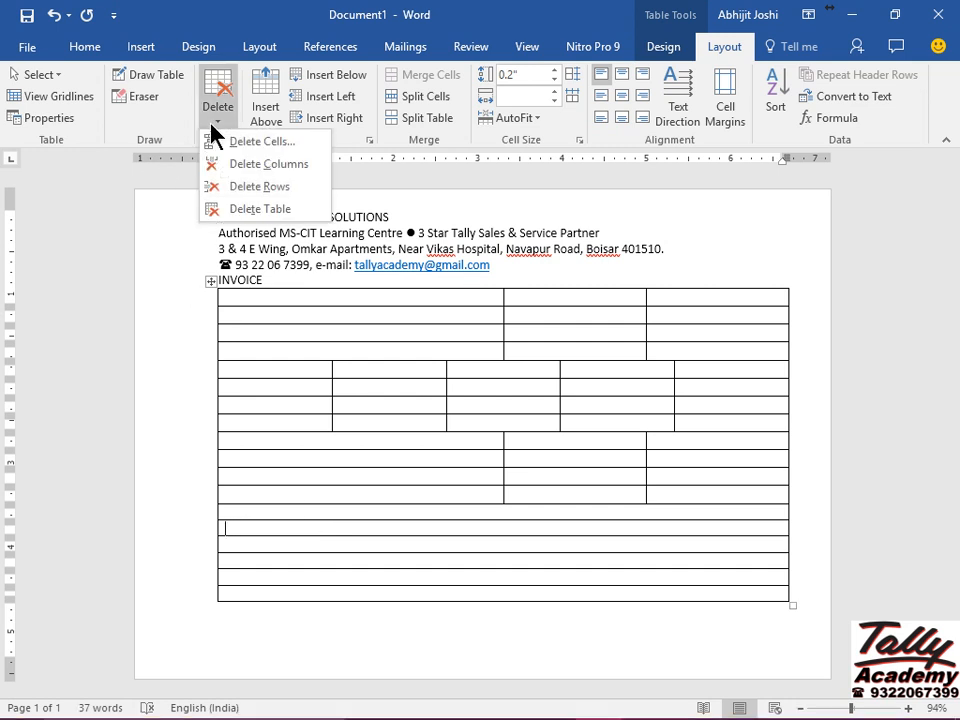
left_click(255, 190)
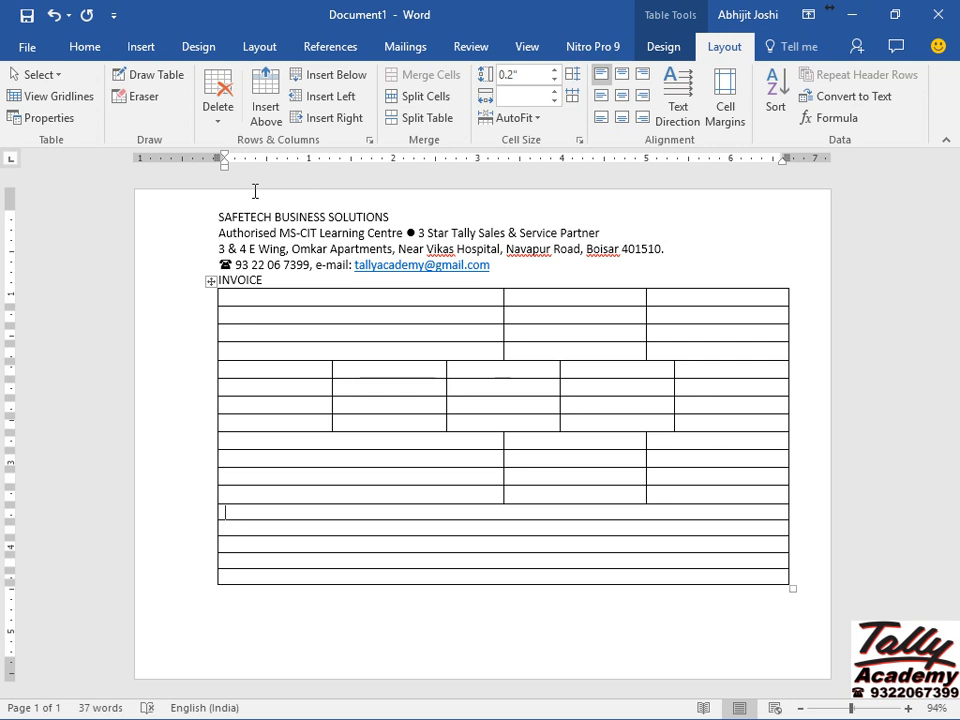
key("shift+Down")
key("shift+Down")
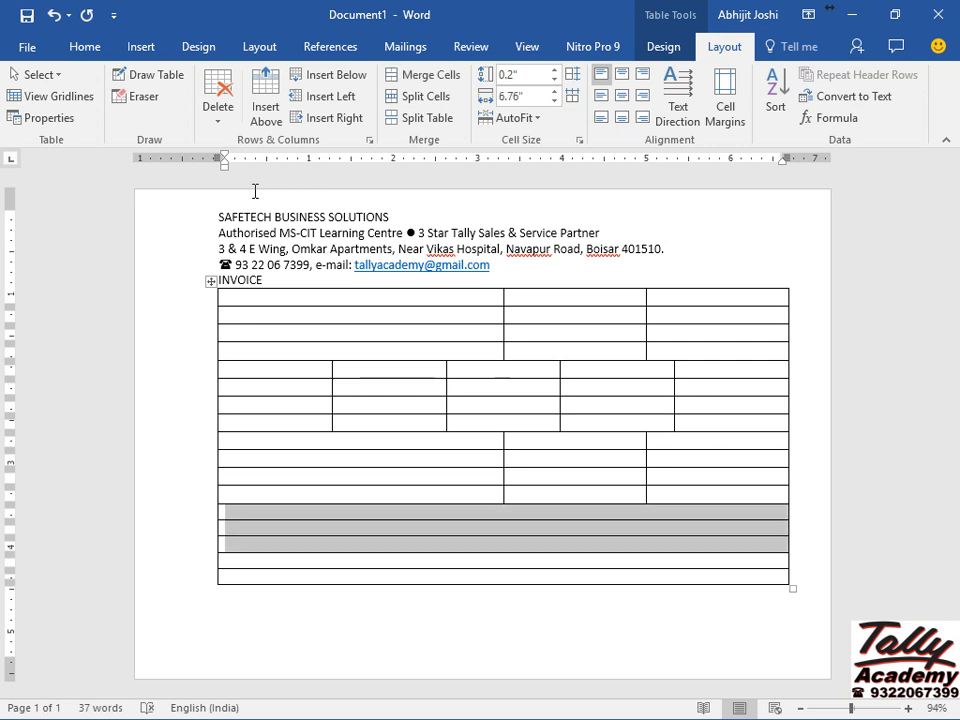
key("shift+Down")
key("shift+Down")
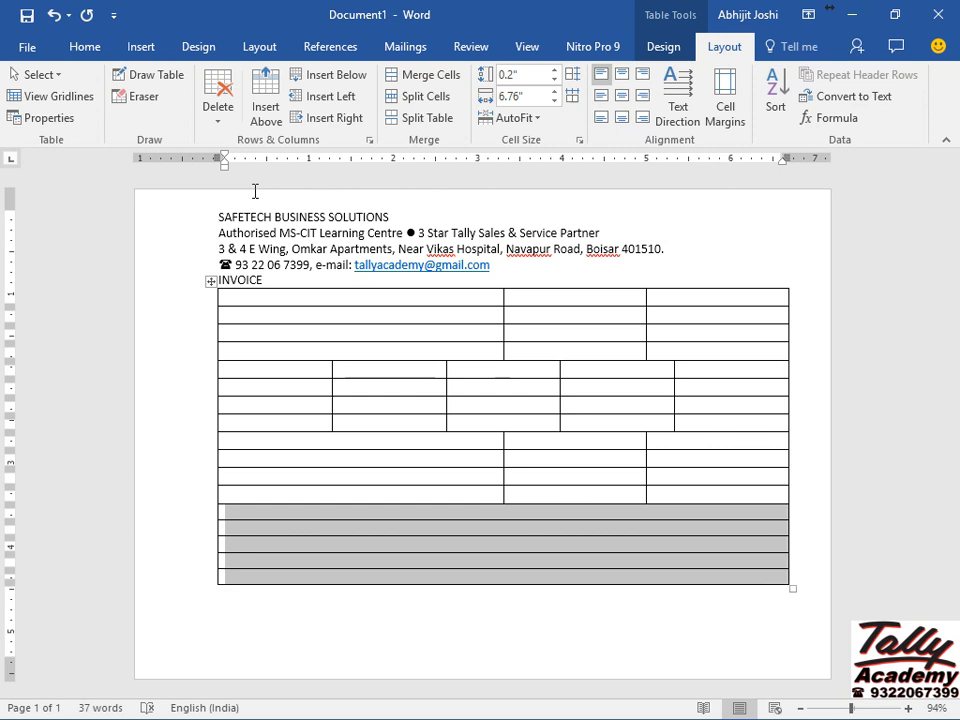
left_click(215, 115)
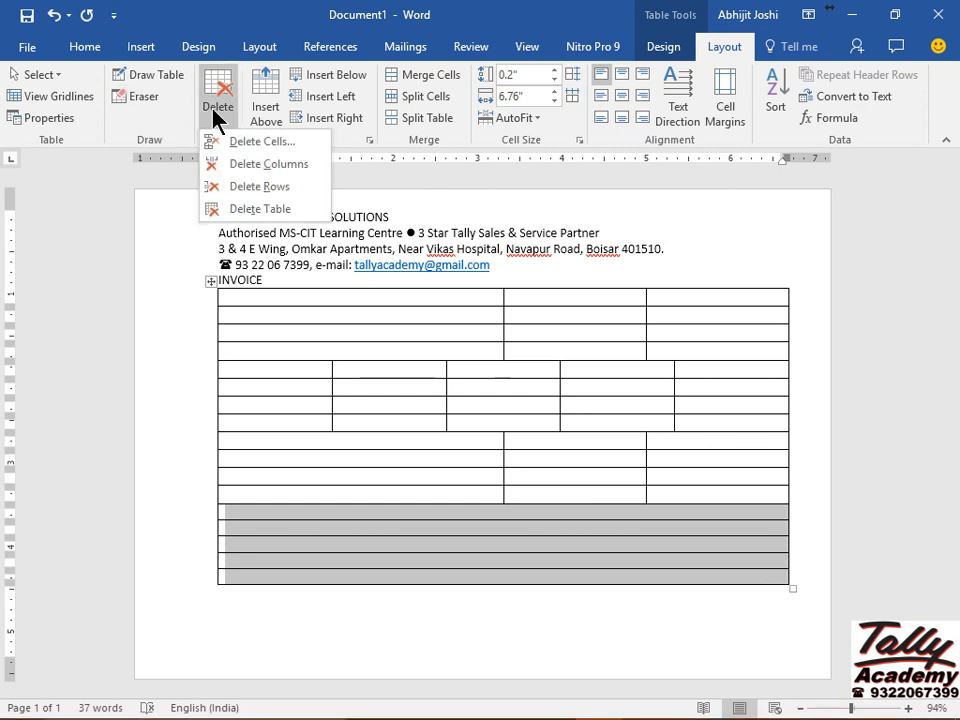
left_click(285, 197)
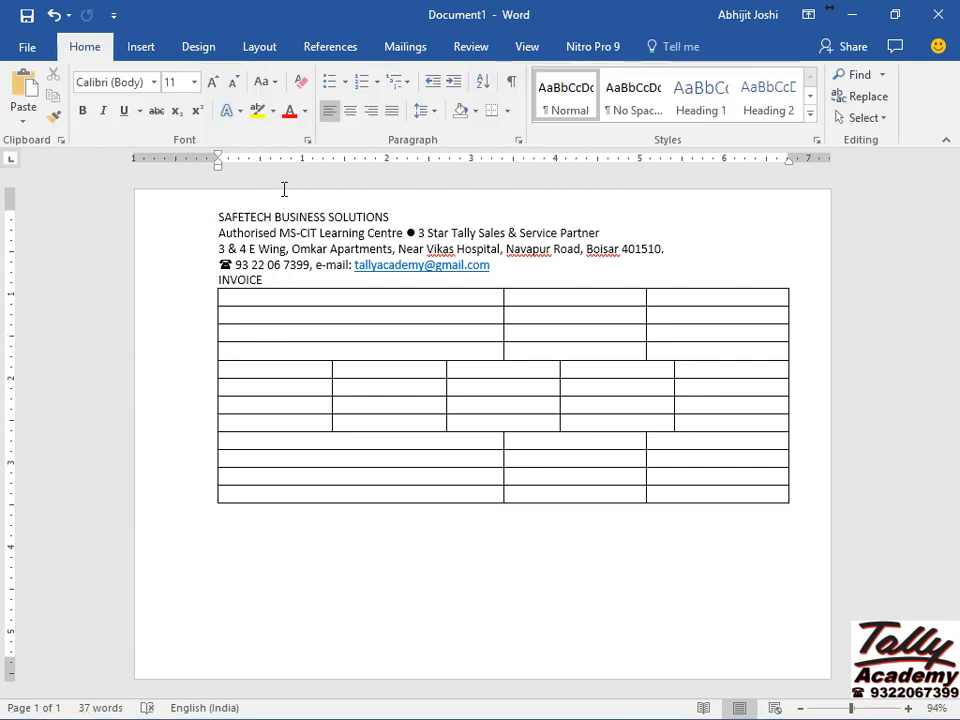
Select the SAFETECH BUSINESS SOLUTIONS line and make it bold.
left_click(168, 222)
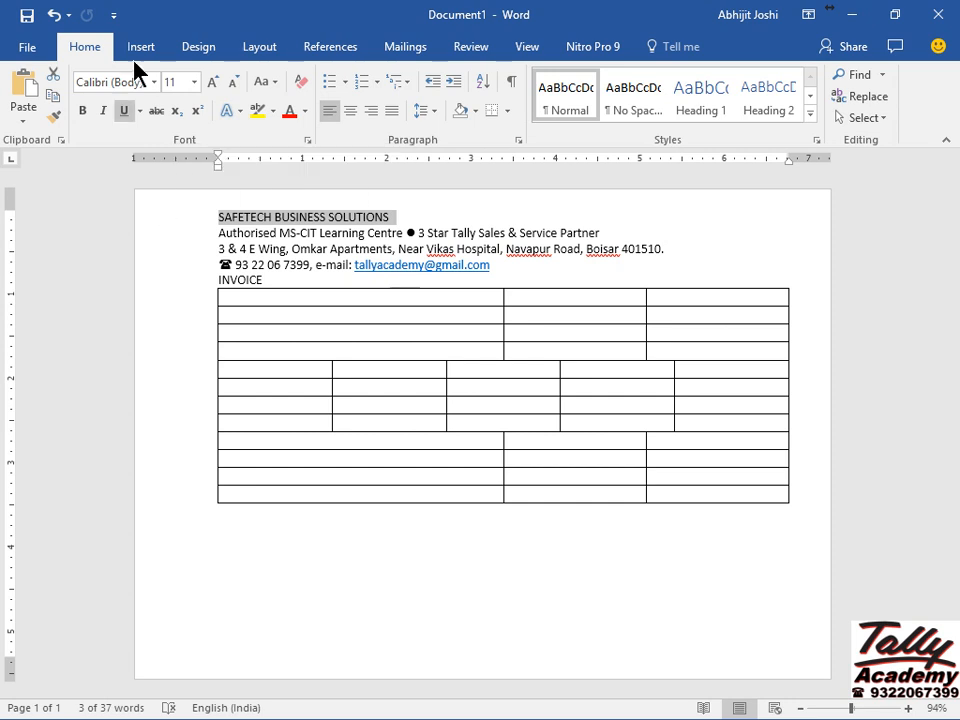
left_click(194, 84)
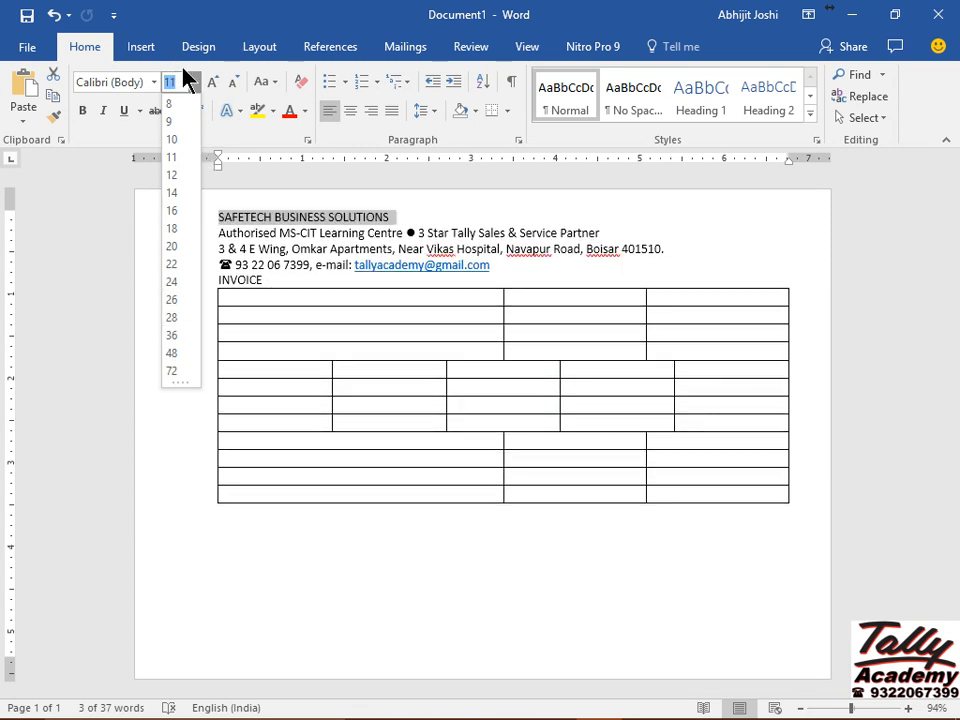
left_click(194, 90)
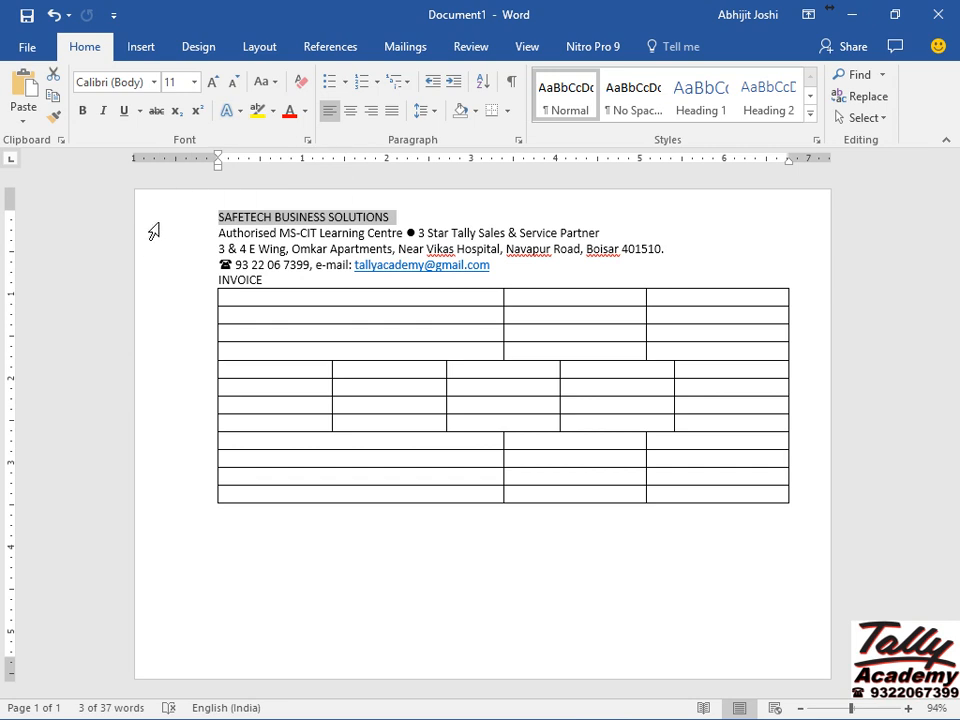
key("ctrl+b")
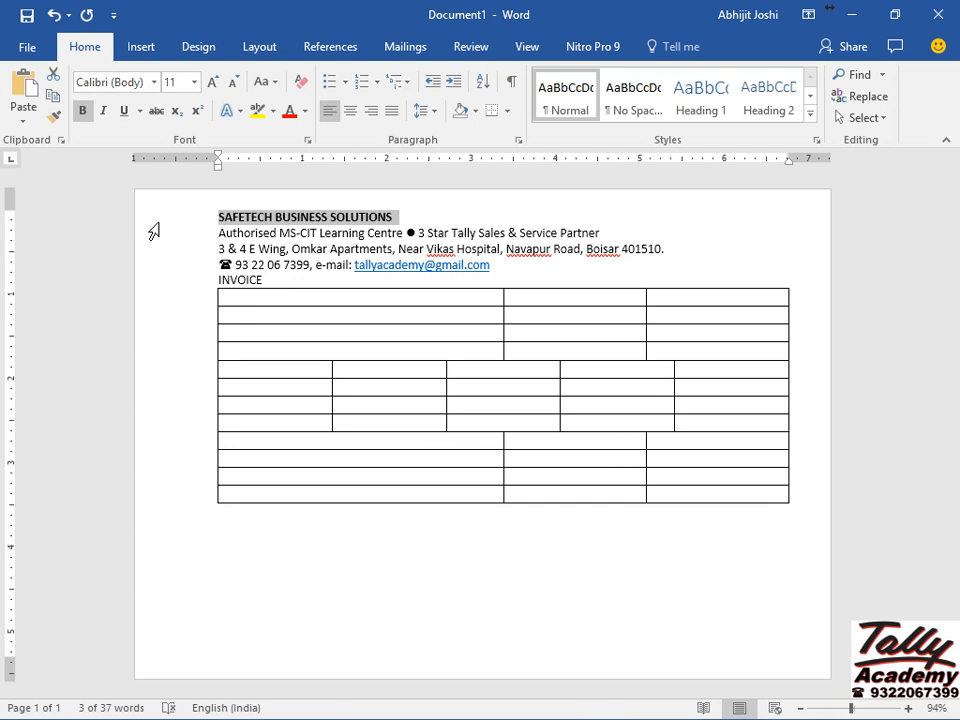
left_click(194, 82)
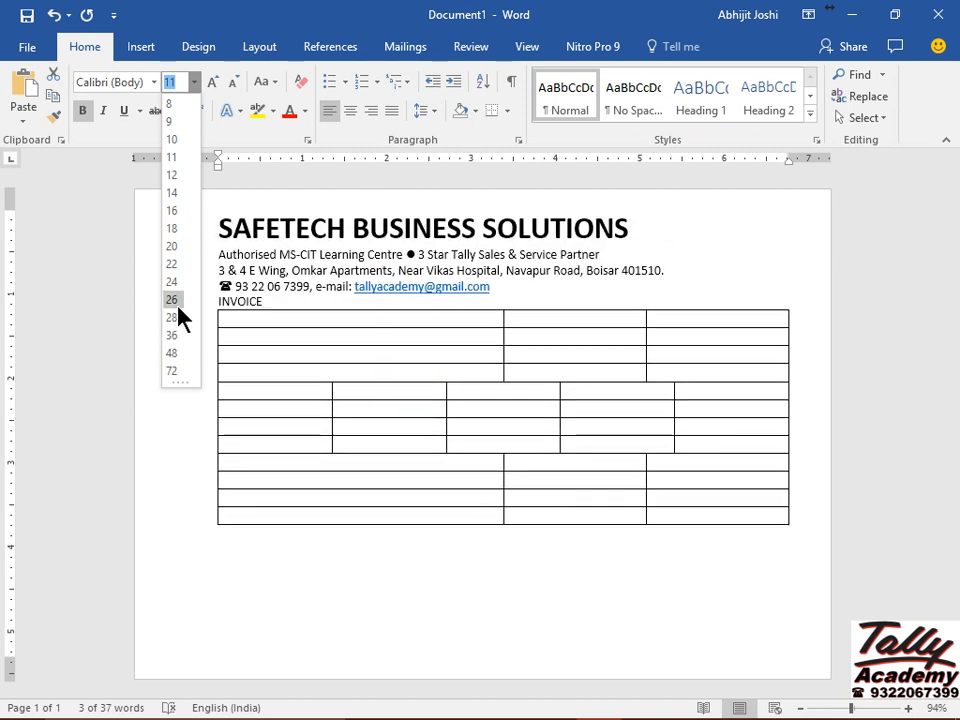
Set the heading to 28 pt, try larger sizes, and undo stray bracket text.
left_click(178, 320)
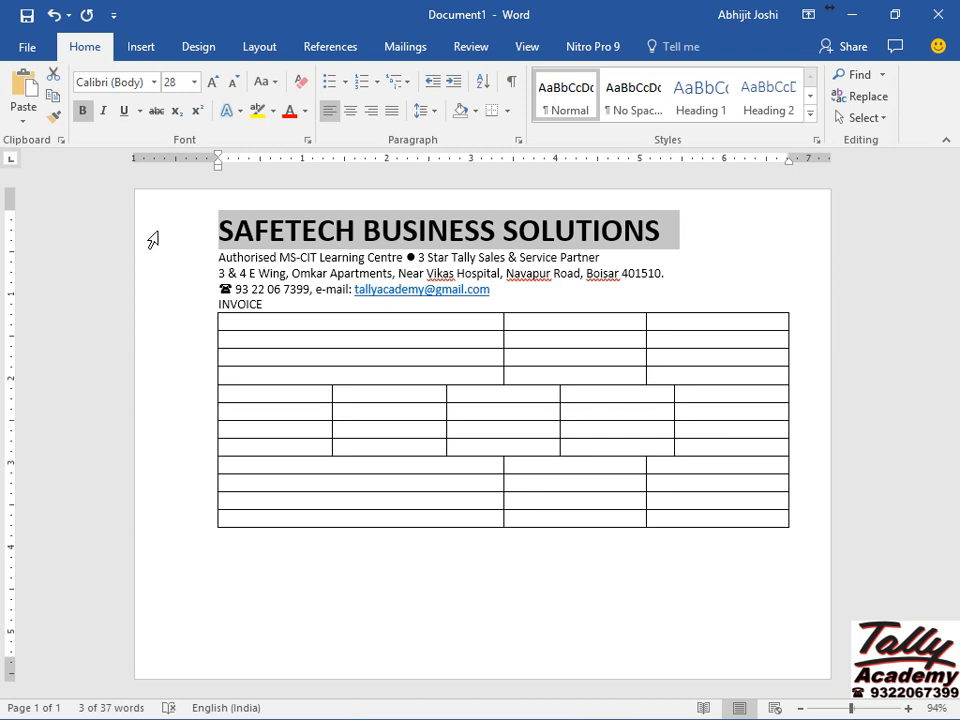
key("ctrl+bracketright")
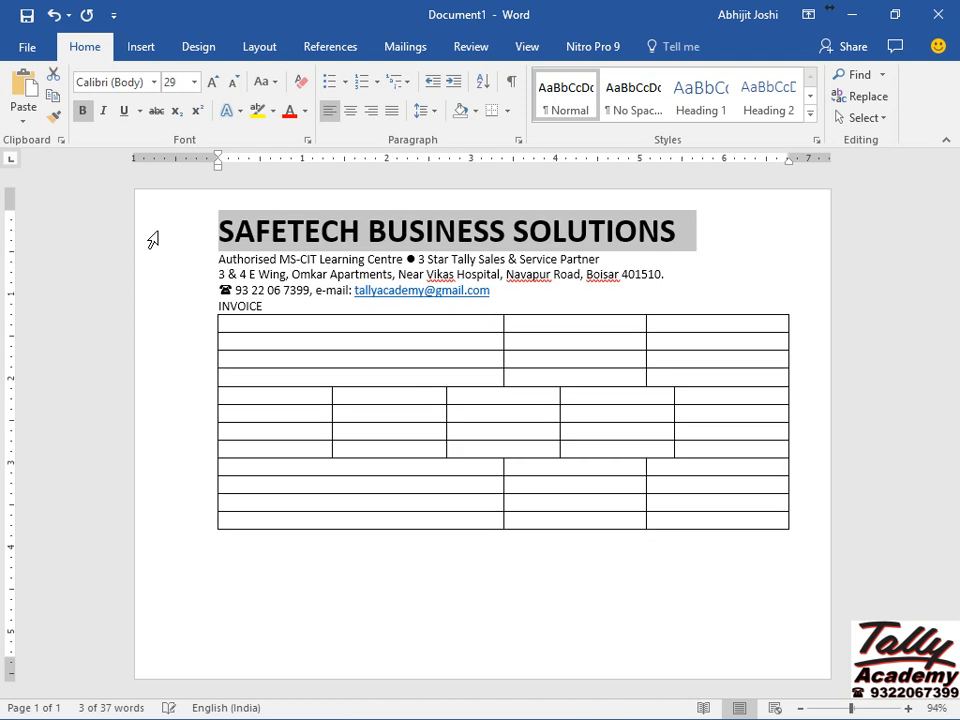
key("ctrl+bracketright")
key("ctrl+bracketright")
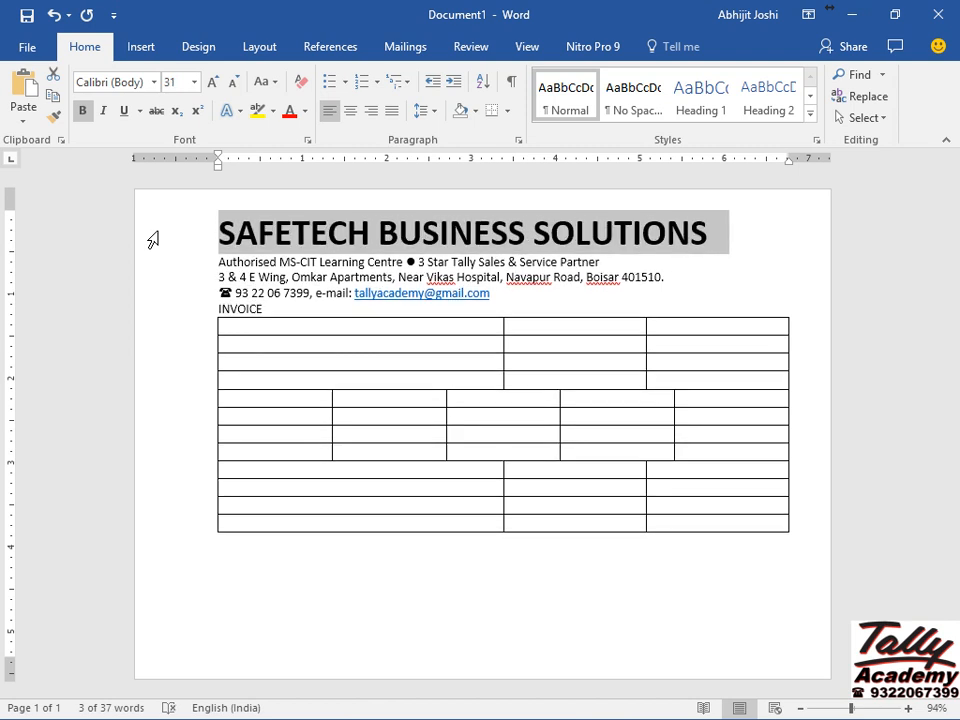
key("ctrl+bracketright")
key("ctrl+bracketright")
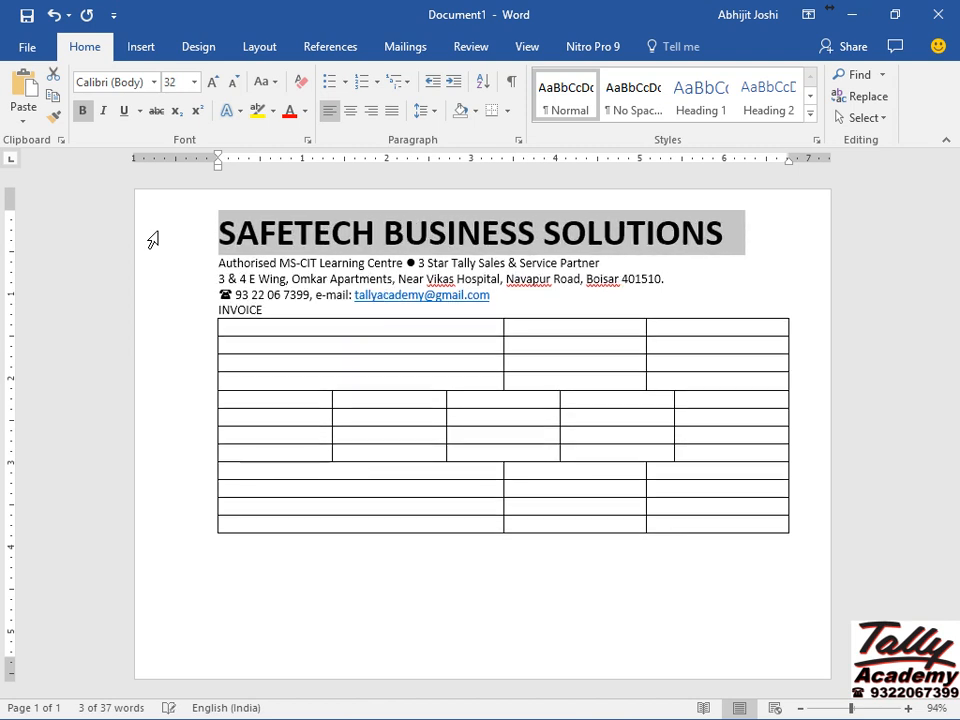
key("ctrl+bracketright")
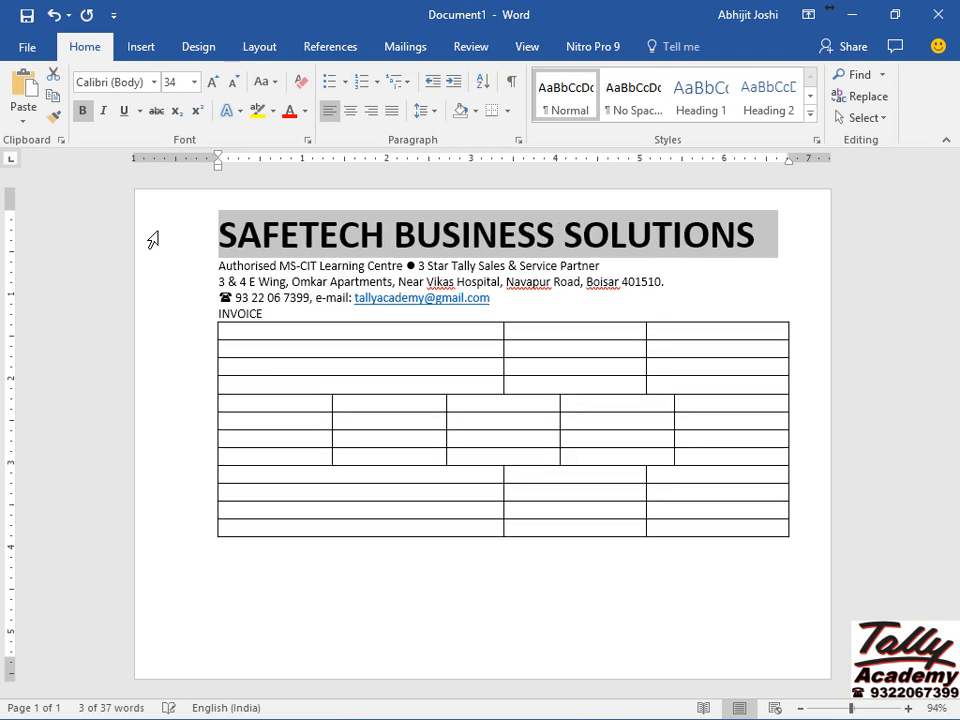
key("ctrl+bracketright")
key("ctrl+bracketright")
key("ctrl+bracketright")
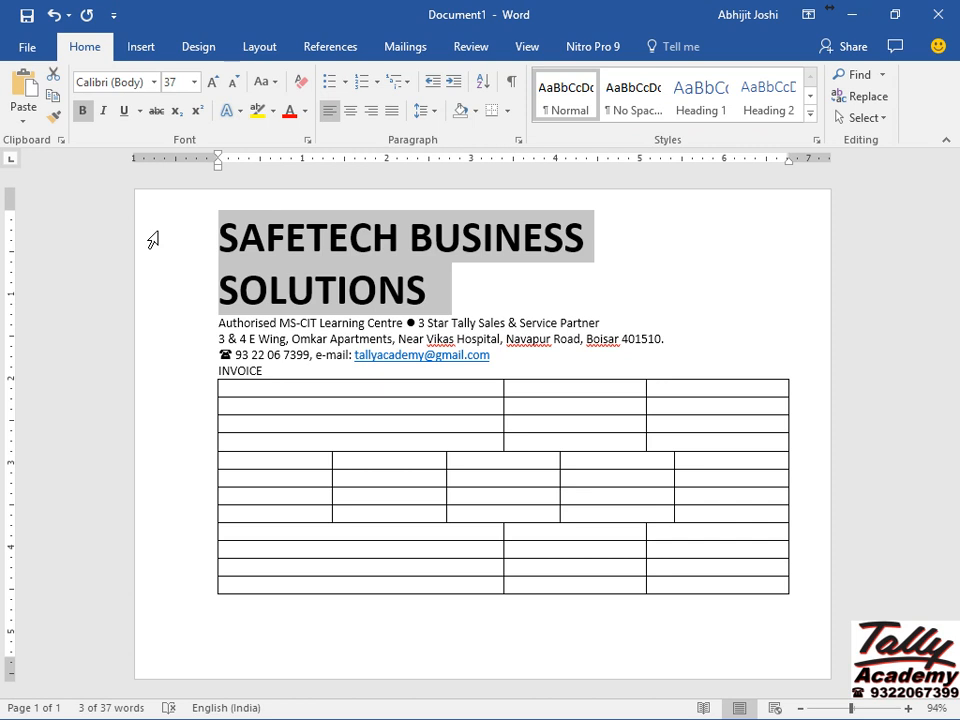
key("ctrl+bracketleft")
key("ctrl+bracketleft")
key("ctrl+bracketleft")
key("ctrl+bracketleft")
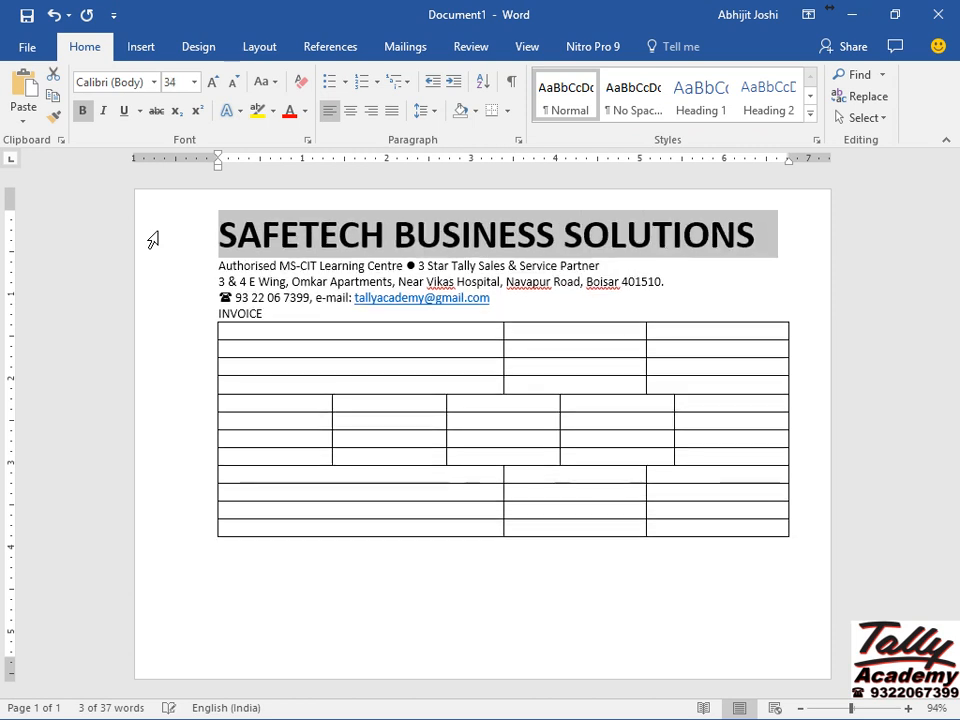
key("ctrl+bracketleft")
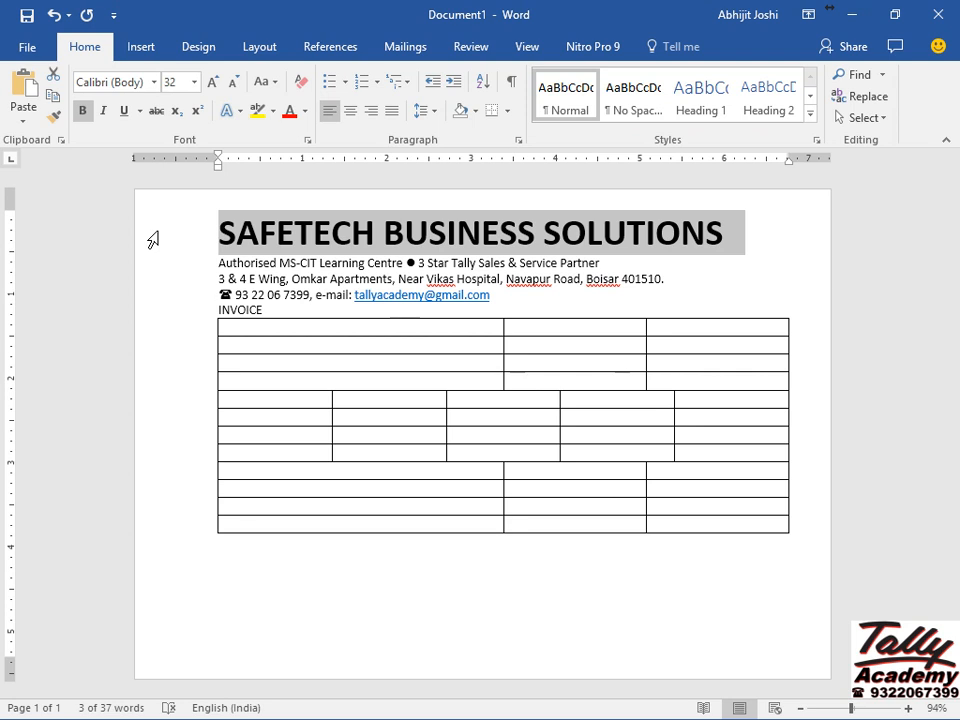
type("[[[[[[]]]]]")
type("]]]]]][")
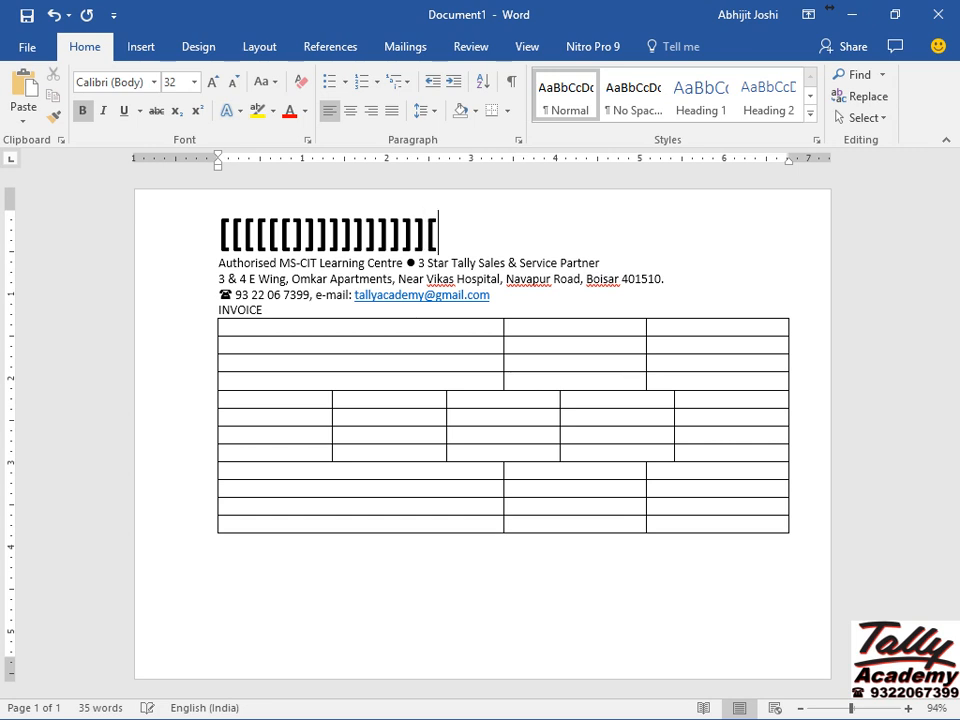
type("[[[[[[[")
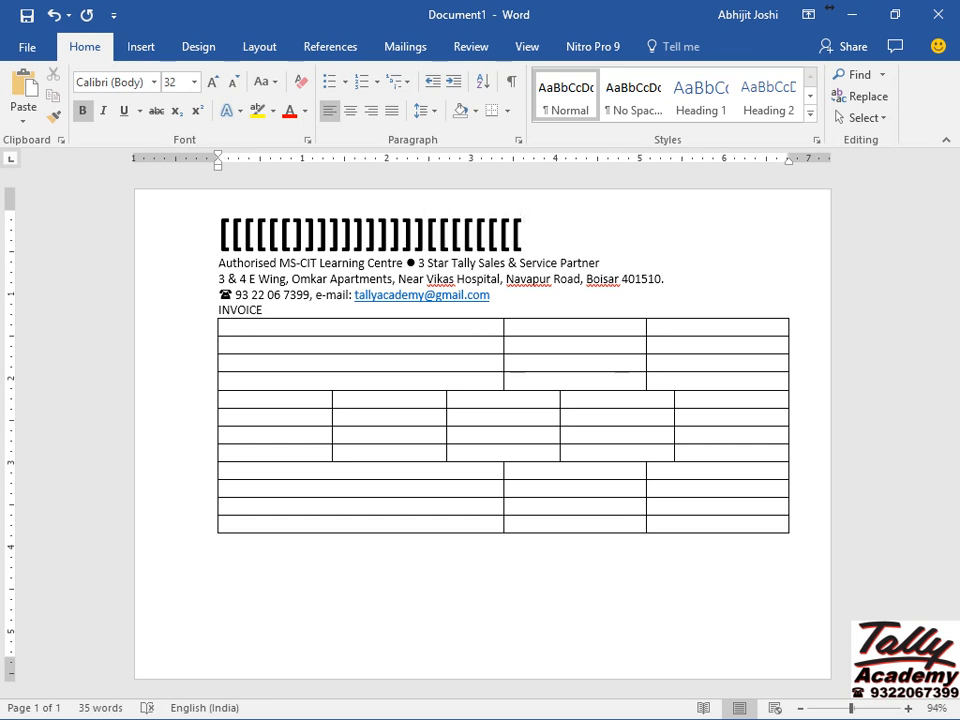
left_click(152, 240)
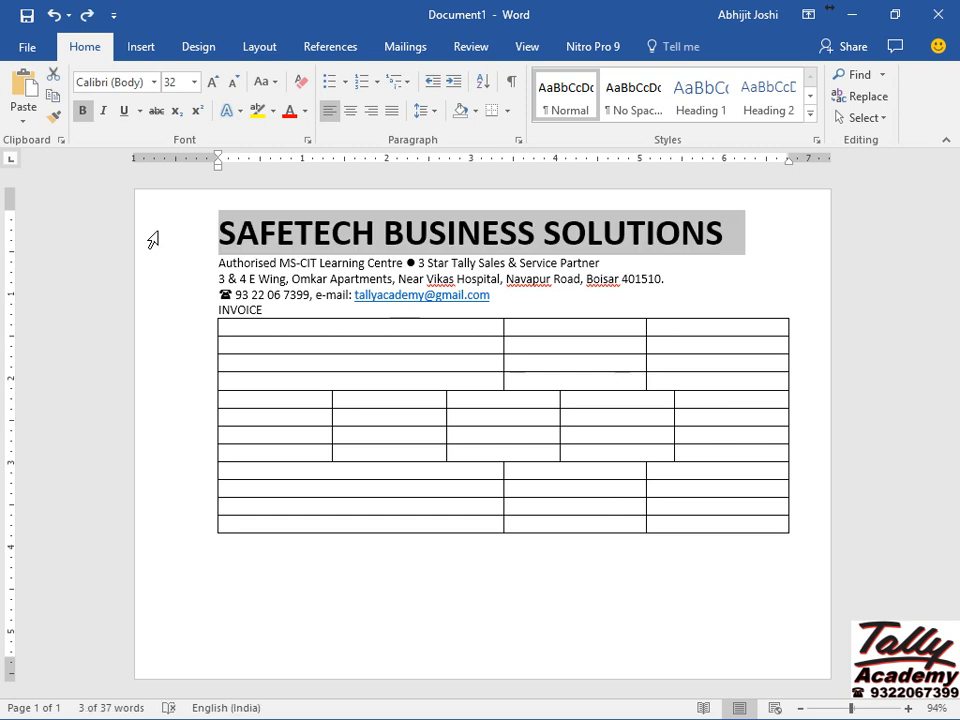
Enlarge the heading with Ctrl+] until it settles at 36 pt on one line.
key("ctrl+bracketright")
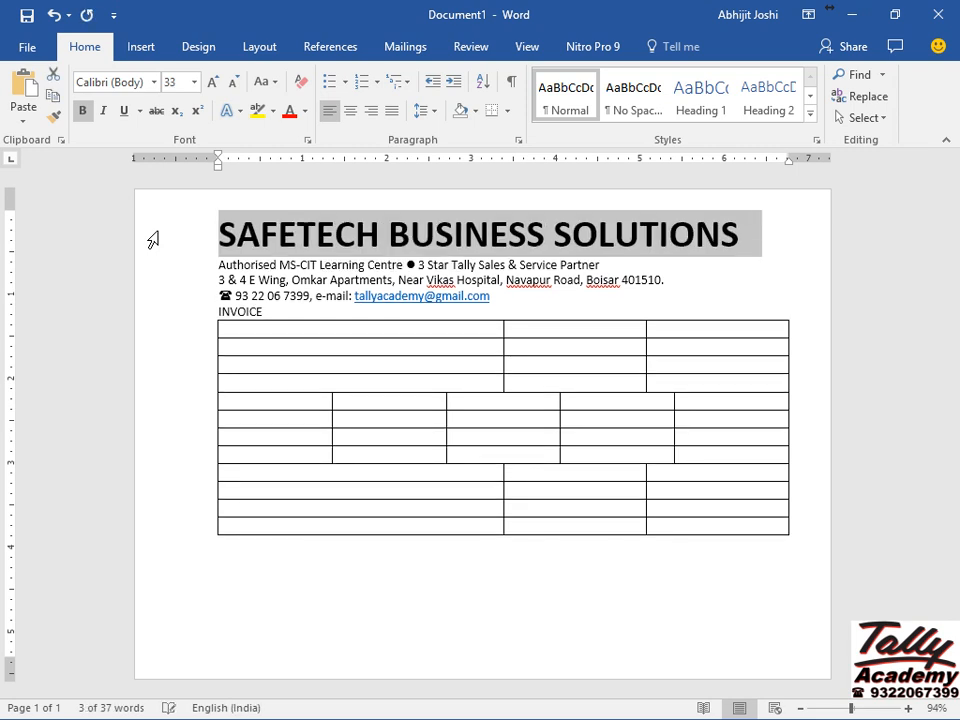
key("ctrl+bracketright")
key("ctrl+bracketright")
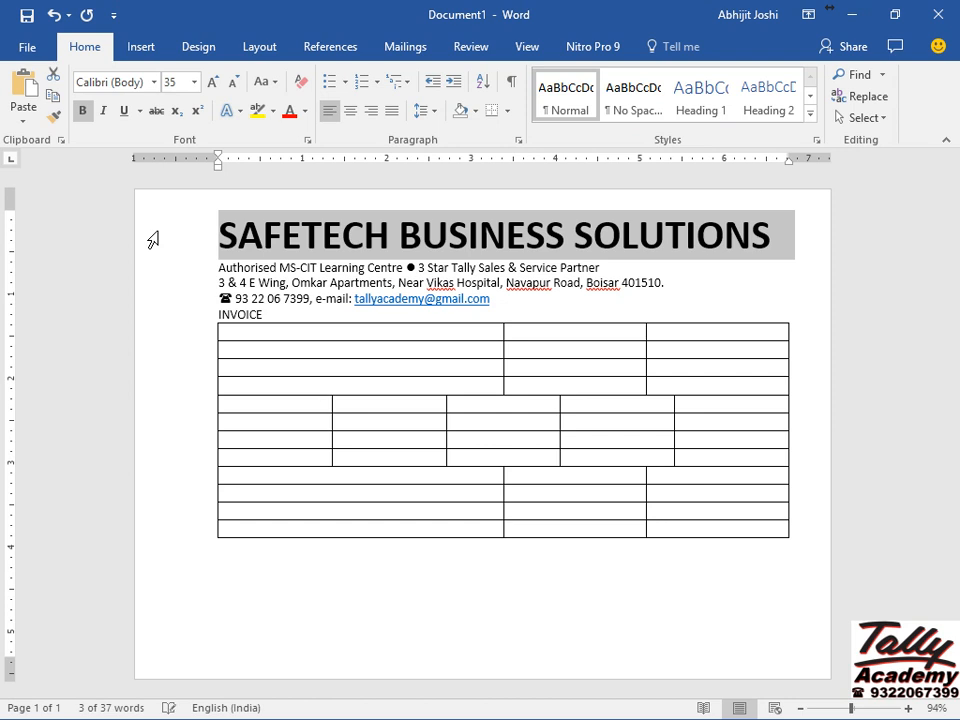
key("ctrl+bracketright")
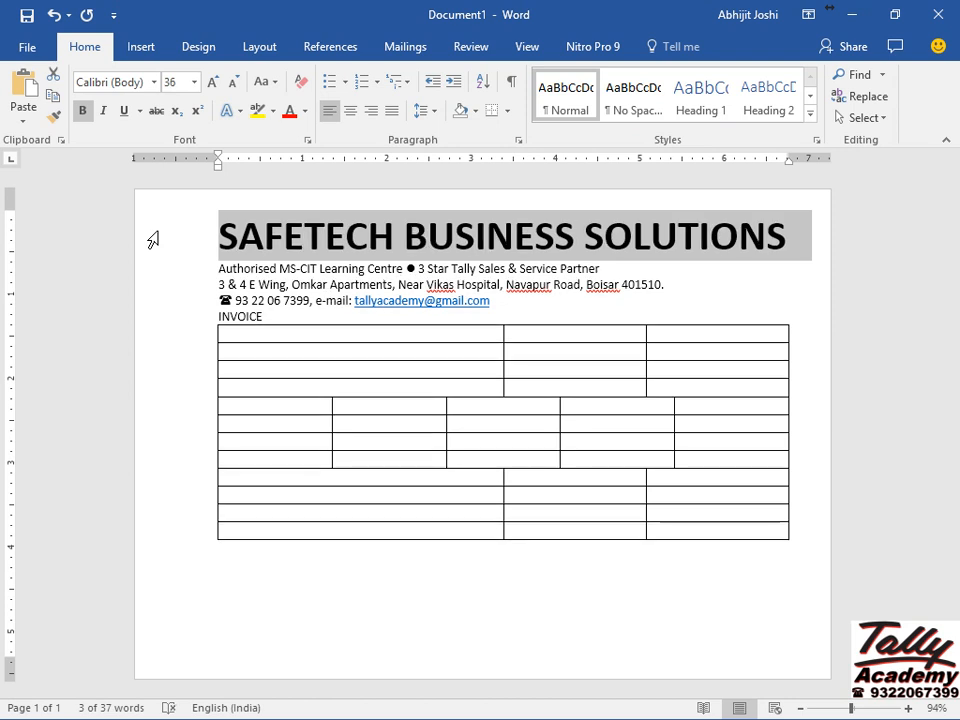
key("ctrl+bracketright")
key("ctrl+bracketleft")
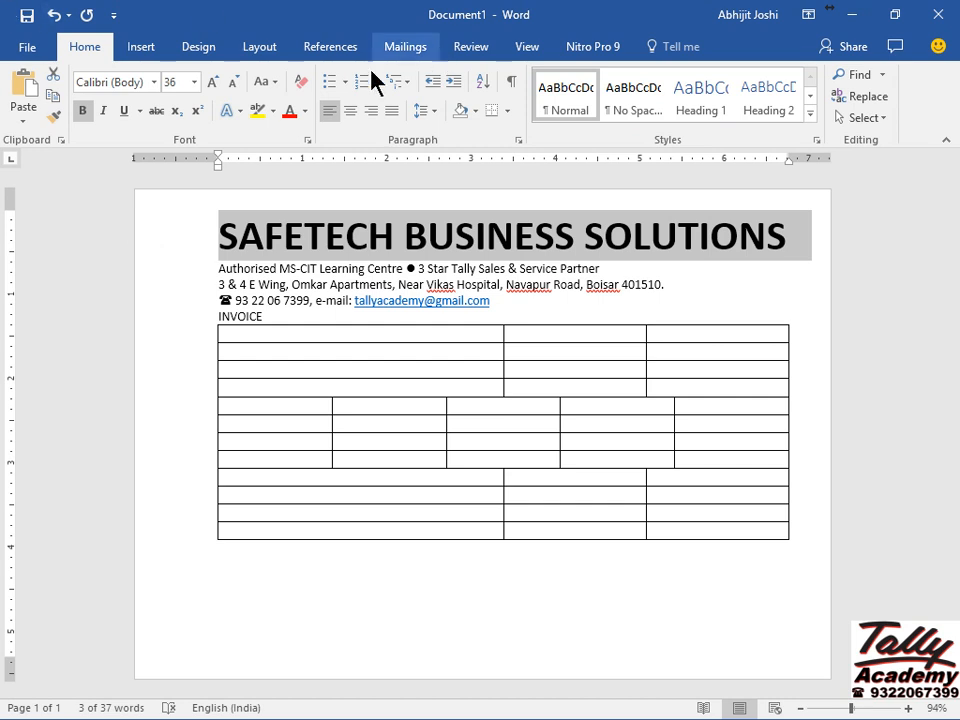
Centre the company heading and make the MS-CIT tagline centred, bold and 16 pt.
left_click(351, 116)
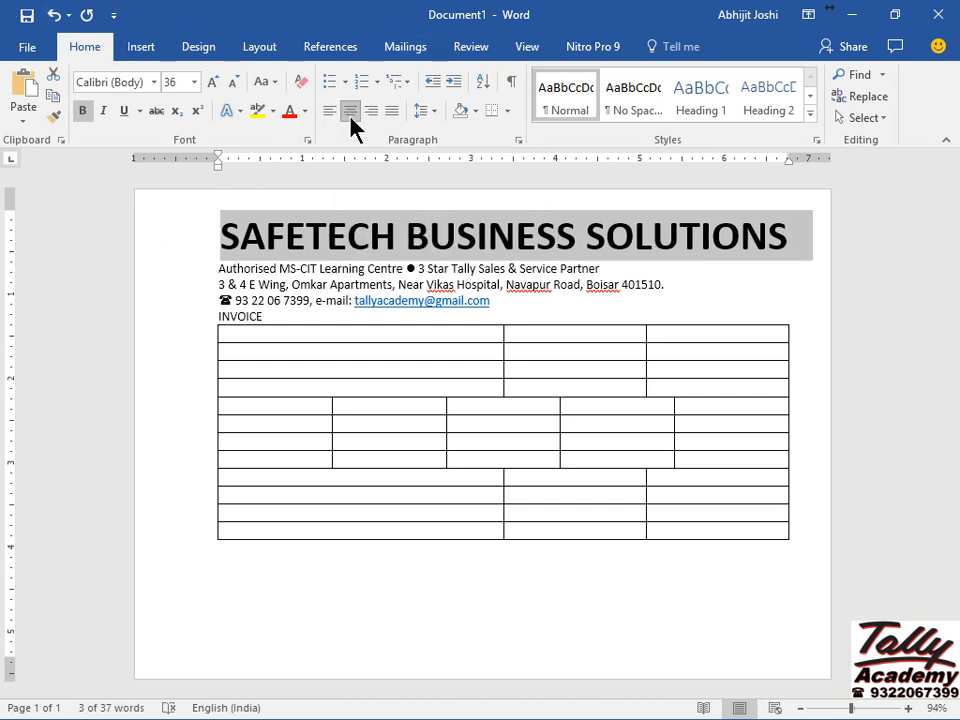
left_click(183, 275)
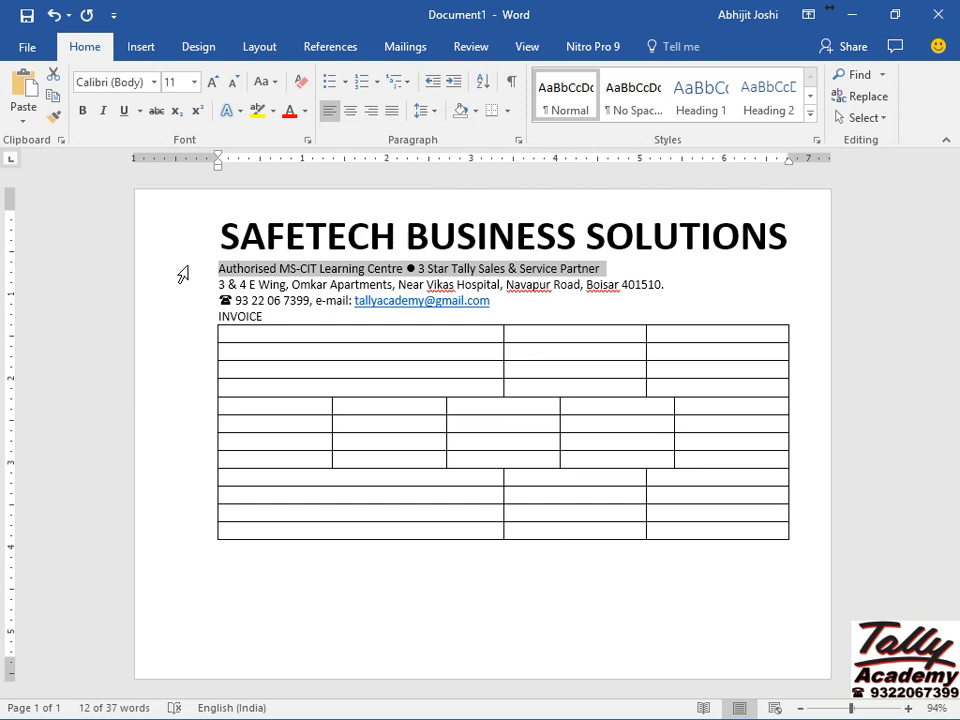
key("ctrl+e")
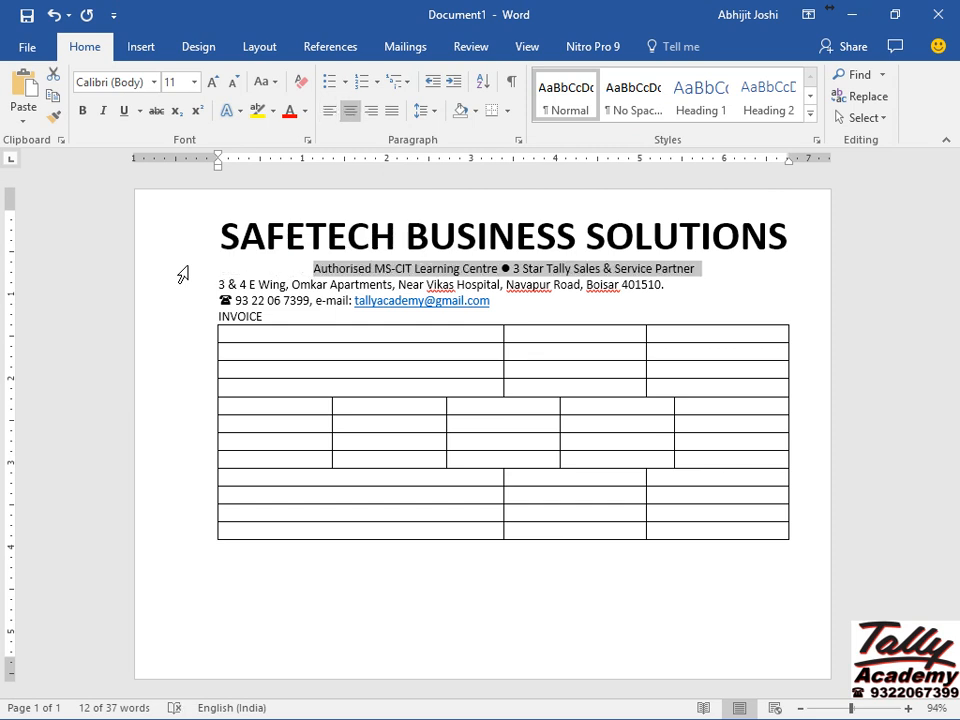
key("ctrl+b")
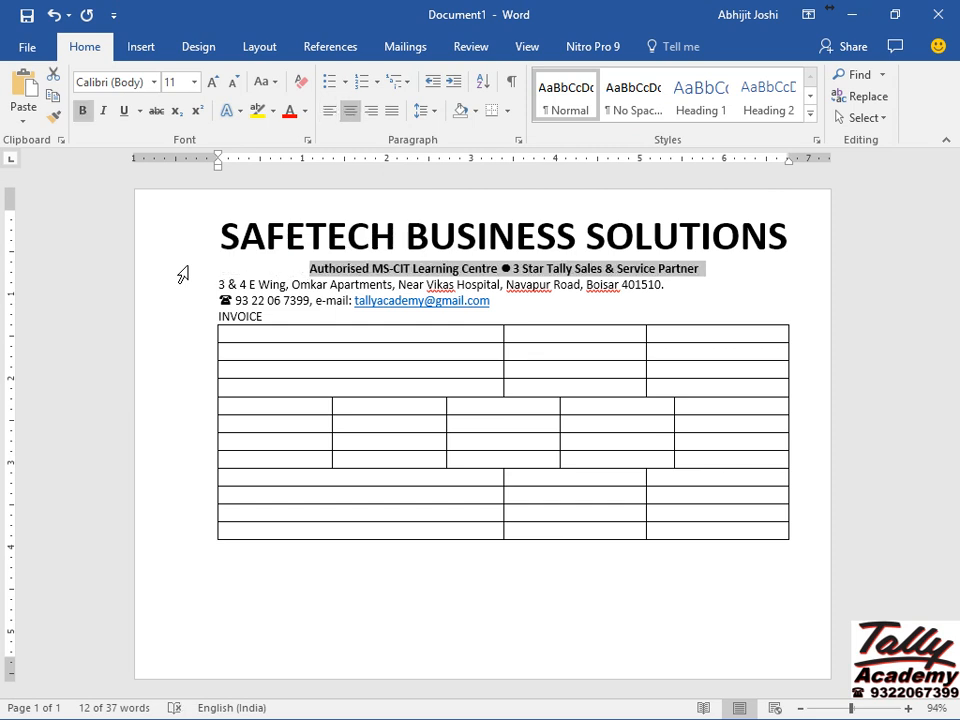
key("ctrl+bracketright")
key("ctrl+bracketright")
key("ctrl+bracketright")
key("ctrl+bracketright")
key("ctrl+bracketright")
key("ctrl+bracketright")
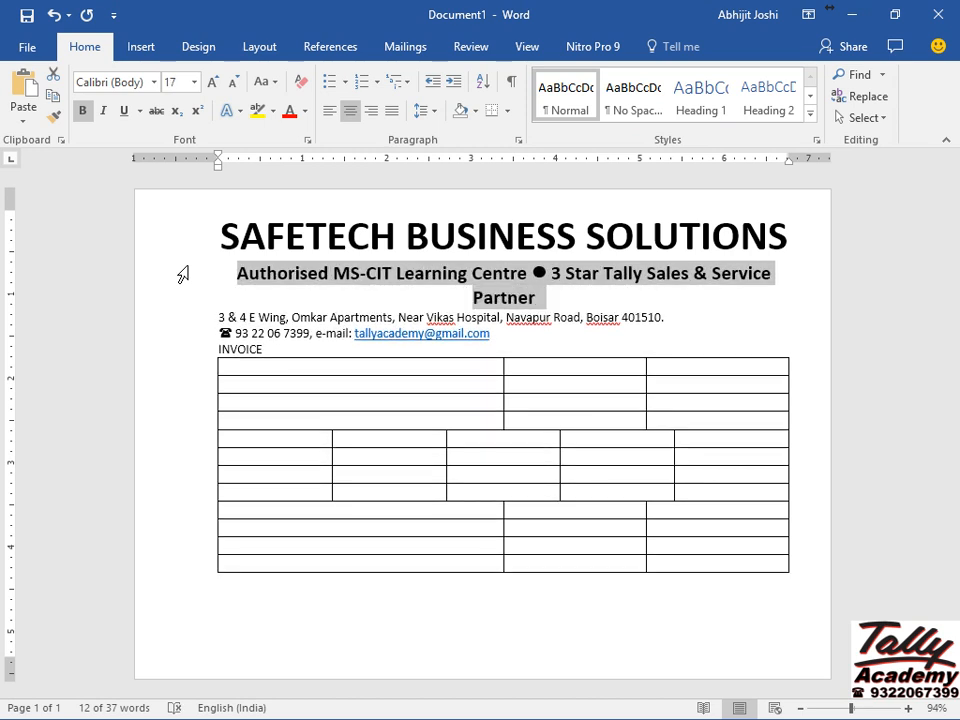
key("ctrl+bracketleft")
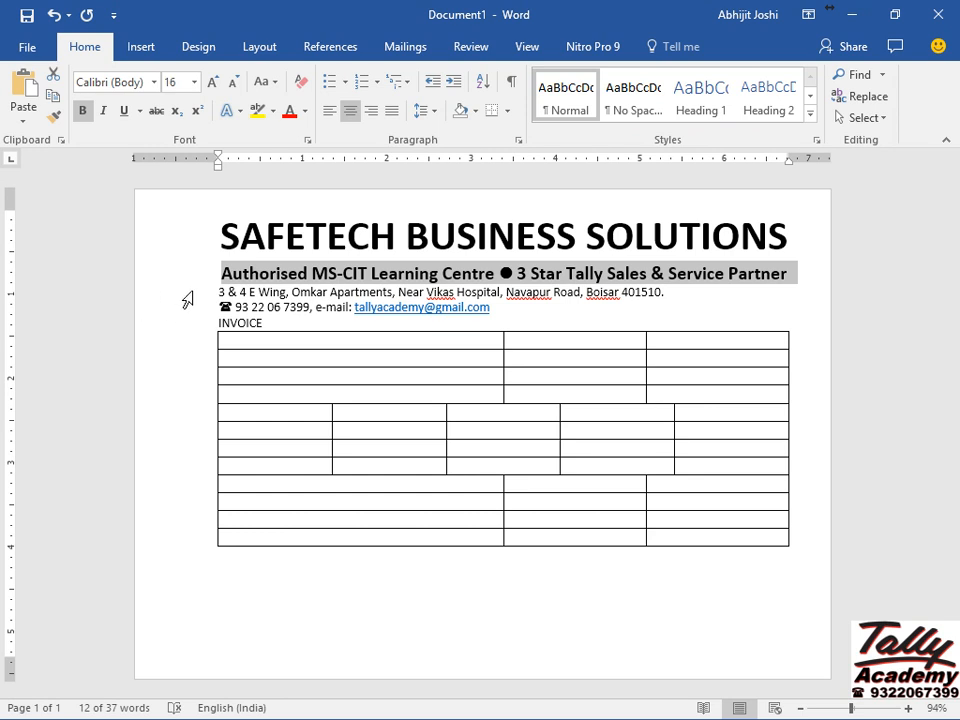
Make the address and phone lines bold, centred and 13 pt.
mouse_move(188, 298)
left_mouse_down()
mouse_move(182, 313)
mouse_move(208, 326)
mouse_move(202, 333)
mouse_move(194, 322)
left_mouse_up()
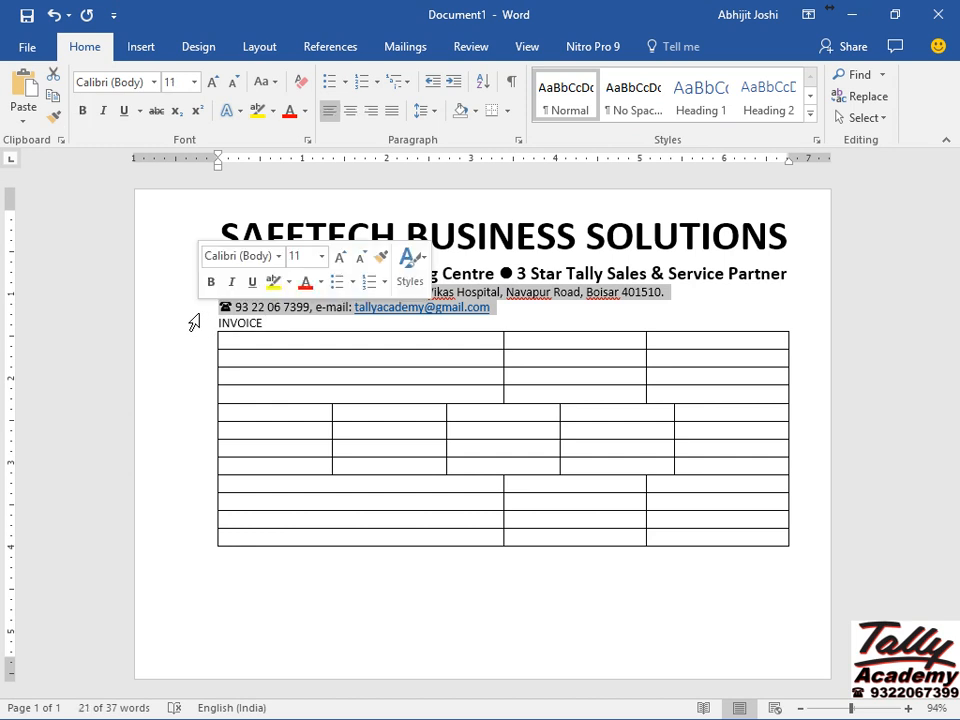
key("ctrl+b")
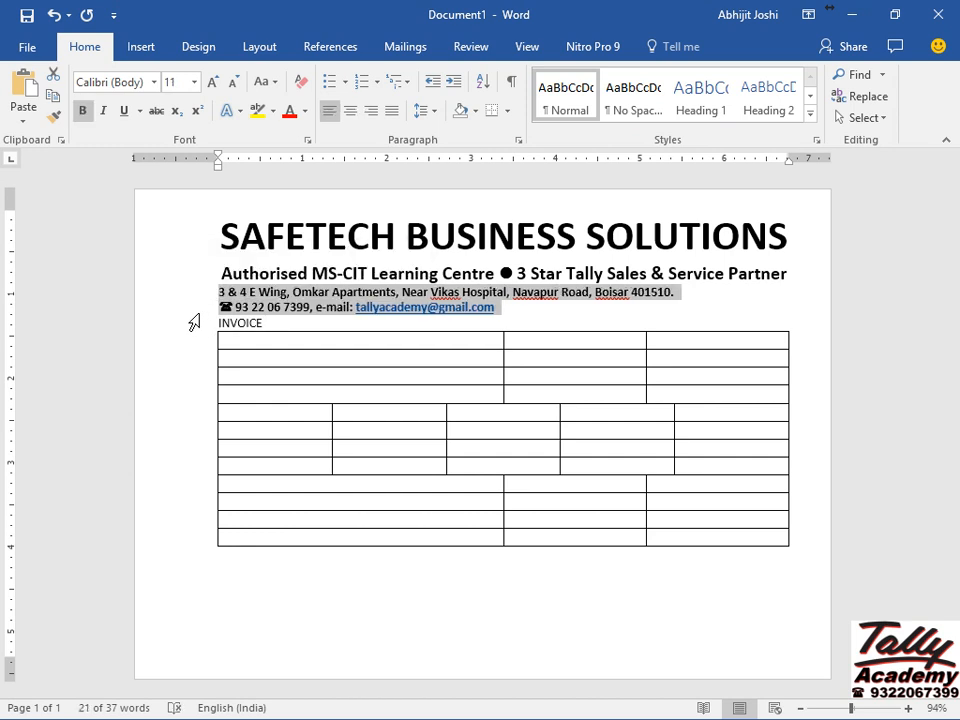
key("ctrl+e")
key("ctrl+shift+period")
key("ctrl+shift+period")
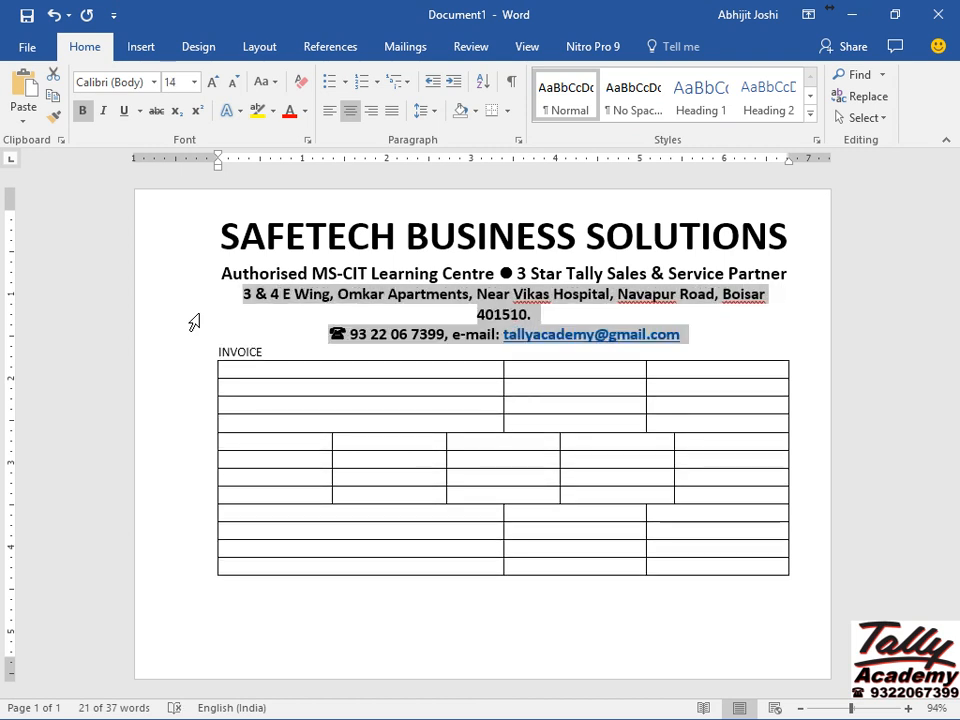
key("ctrl+bracketleft")
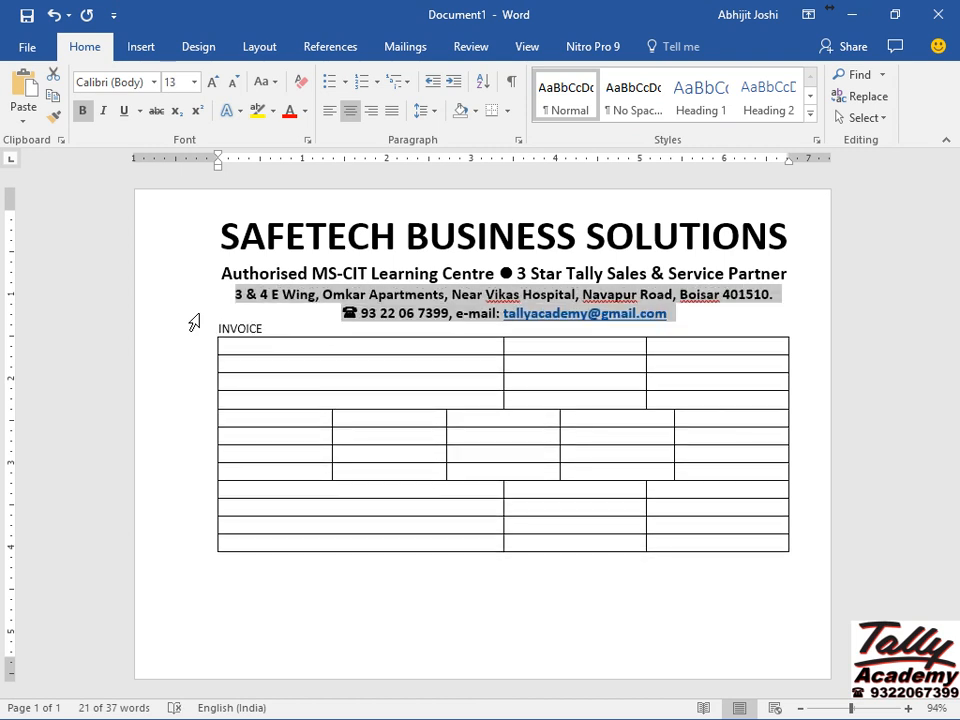
Format INVOICE as 20 pt, bold, underlined and centred.
left_click(160, 337)
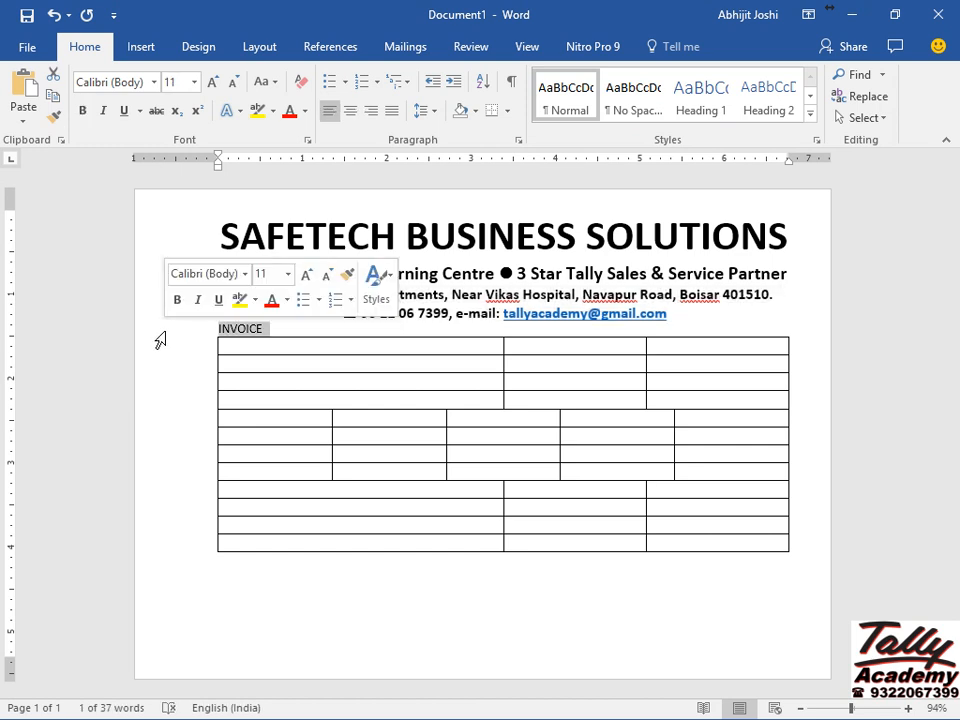
left_click(194, 82)
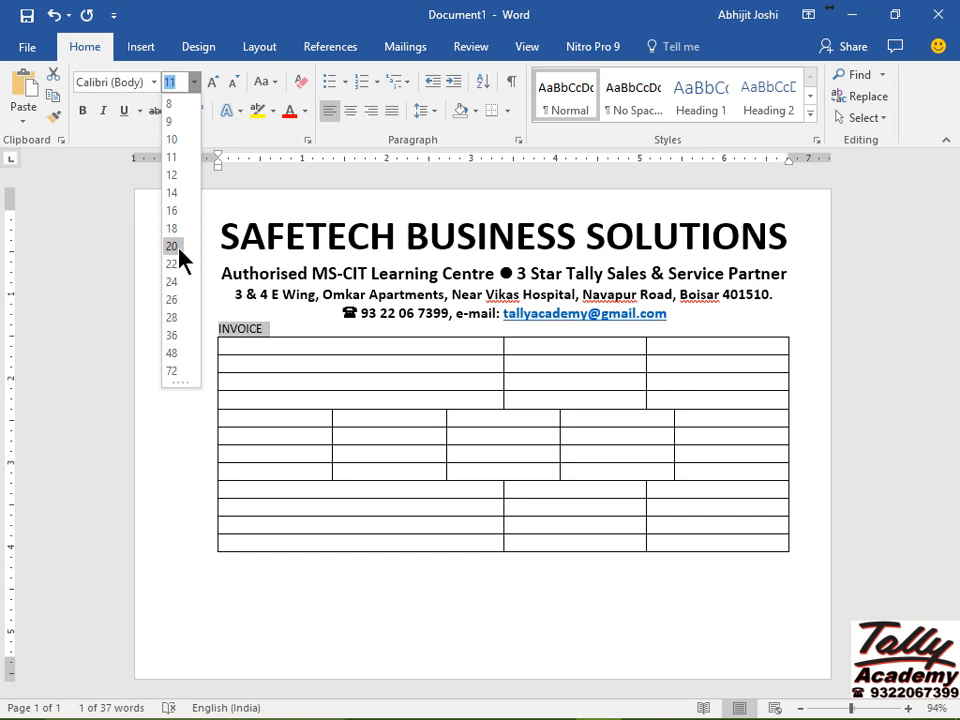
left_click(177, 248)
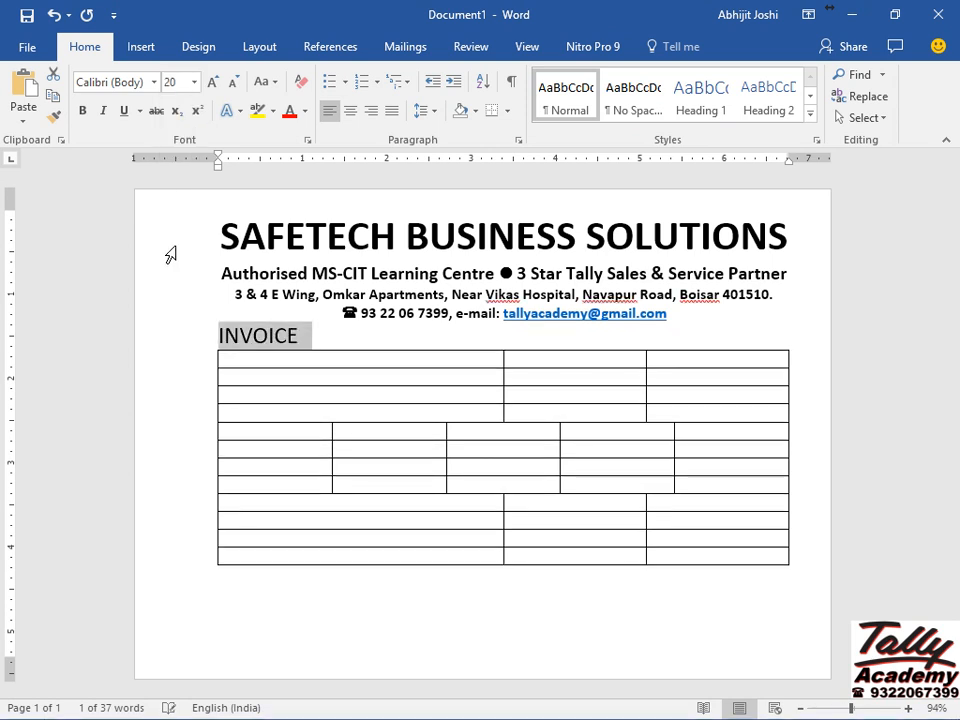
key("ctrl+b")
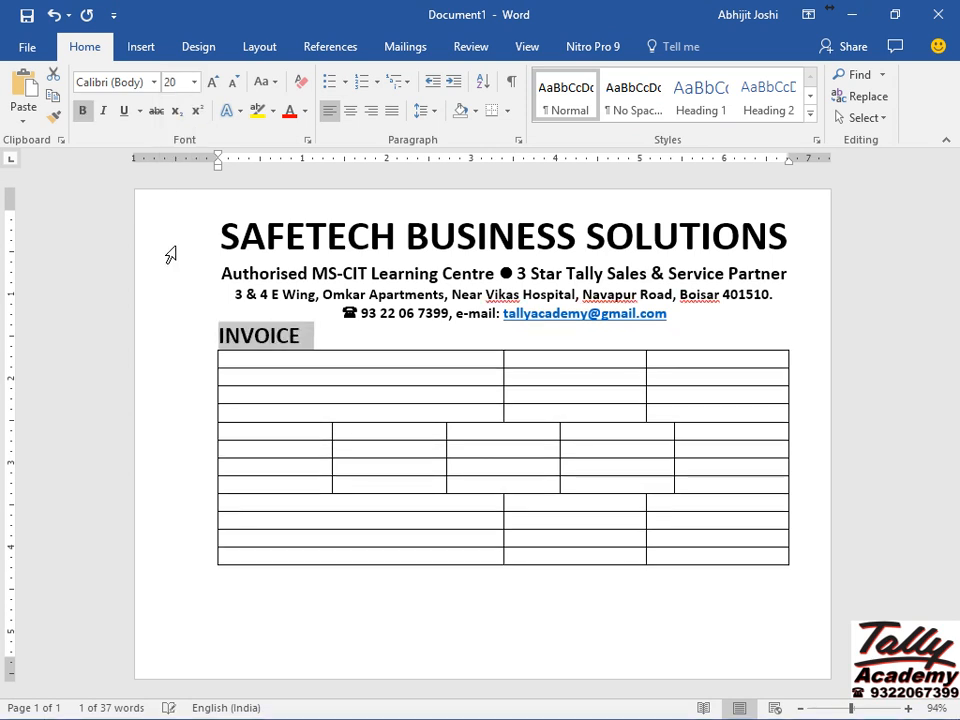
key("ctrl+u")
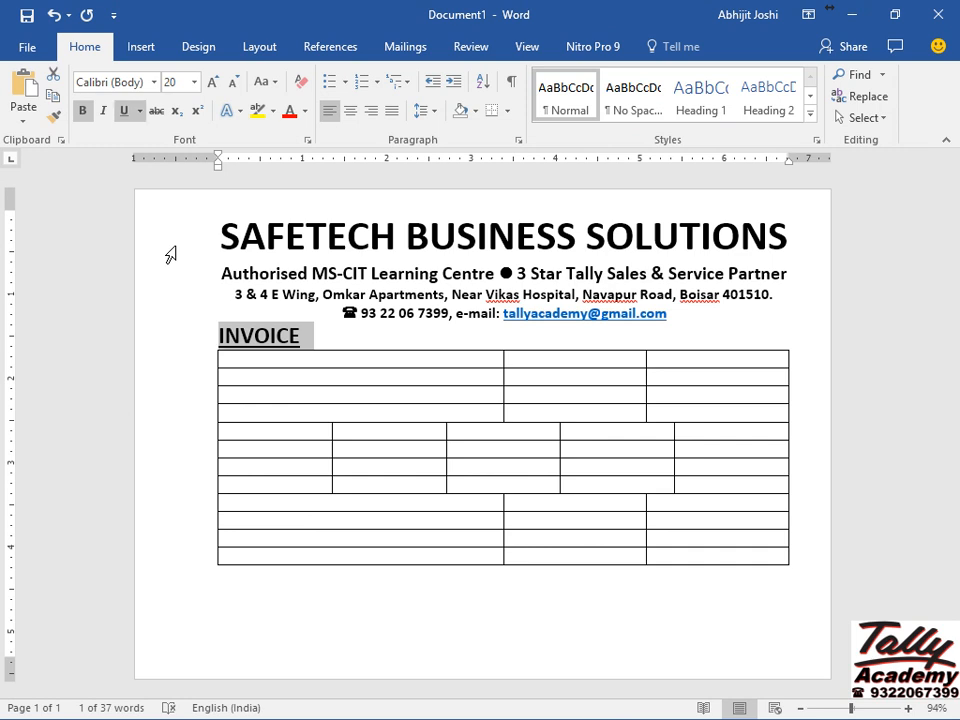
key("ctrl+e")
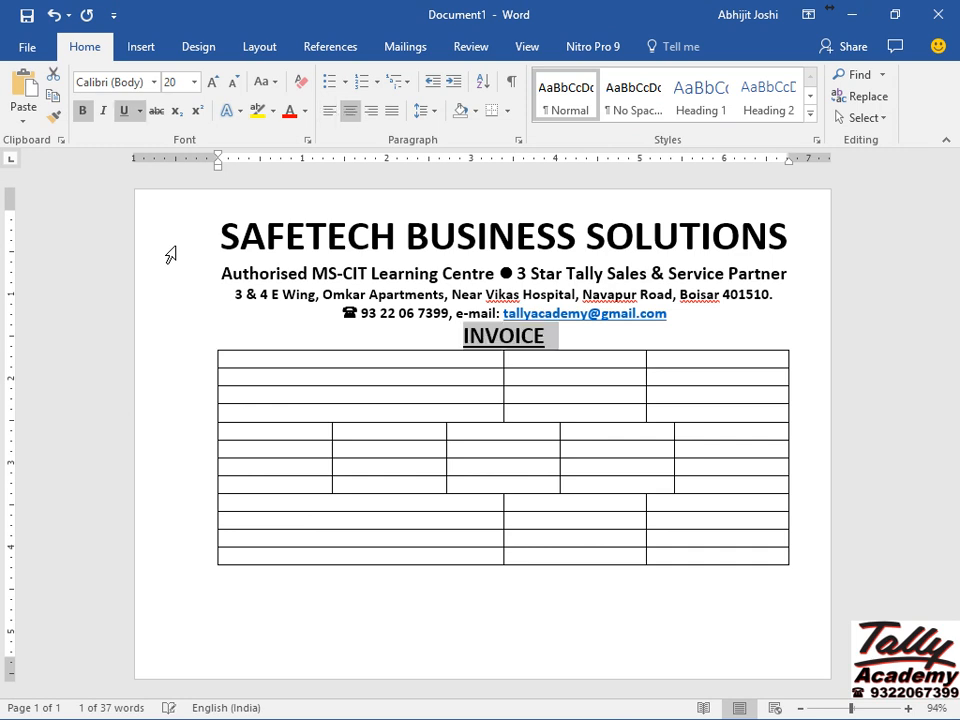
Enter Invoice Date/P.O. labels and headings Item Description, Unit, Quantity, Rate, Amount.
left_click(518, 362)
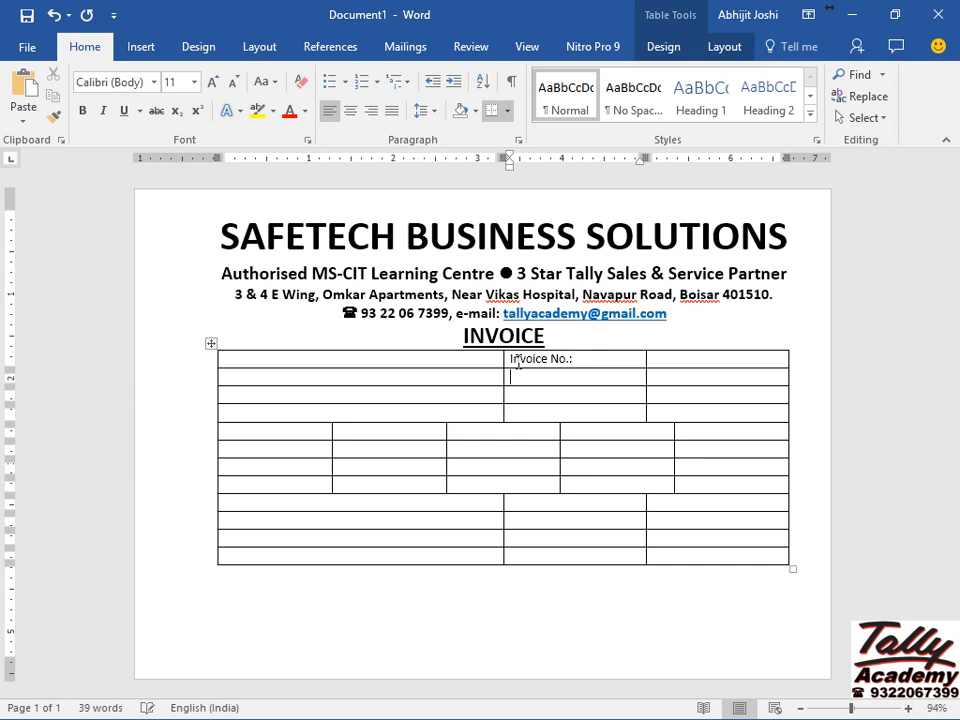
type("Invoice Date:")
type("P.O. No.:")
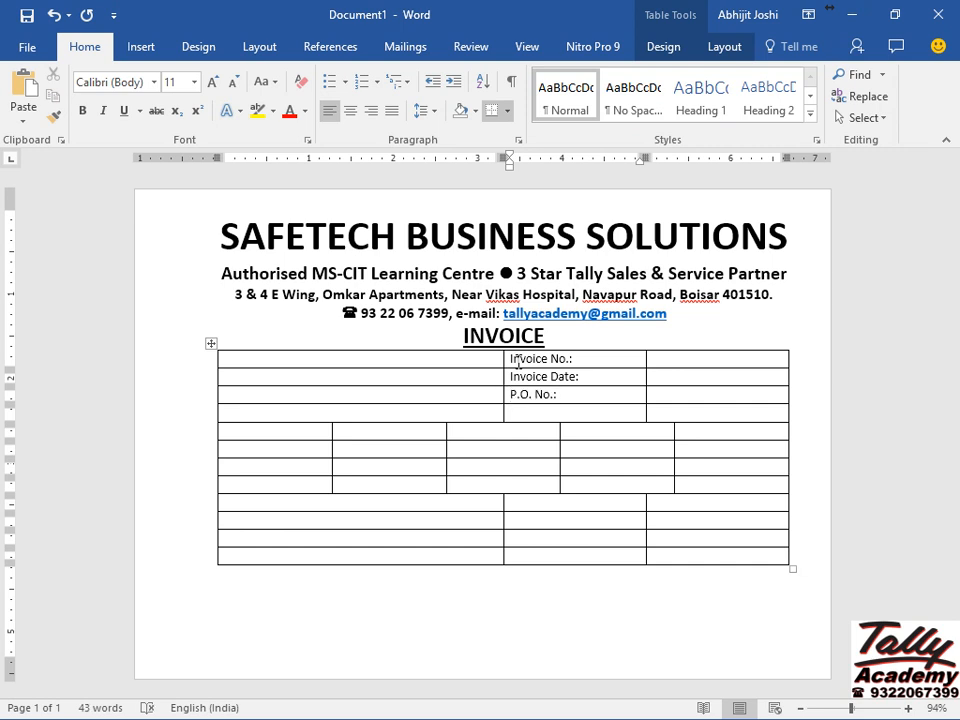
type("P.O. Date:")
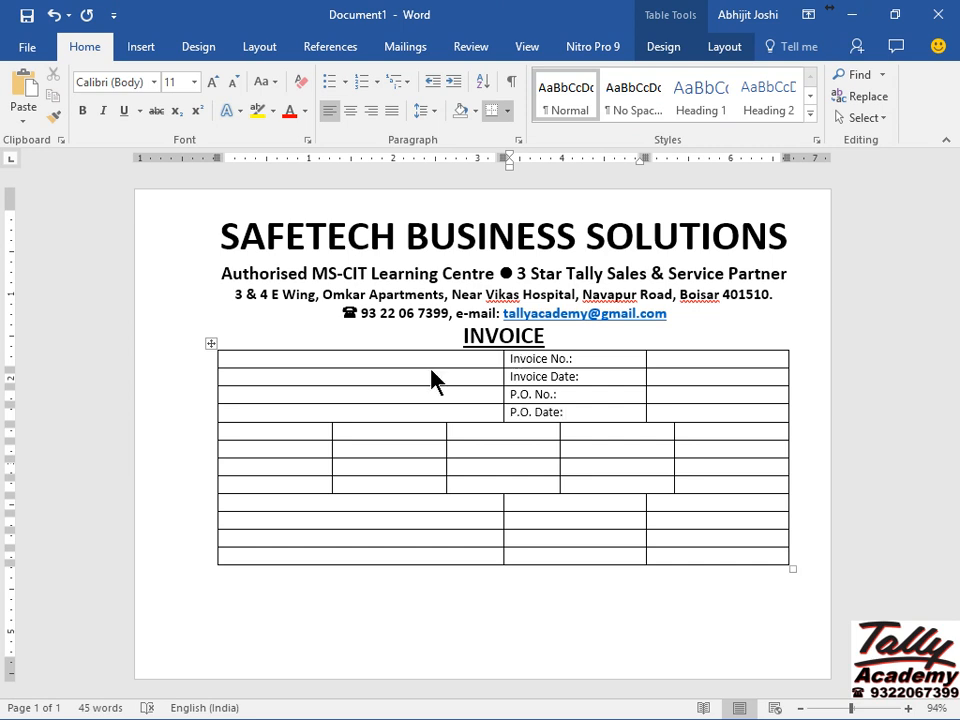
left_click(250, 432)
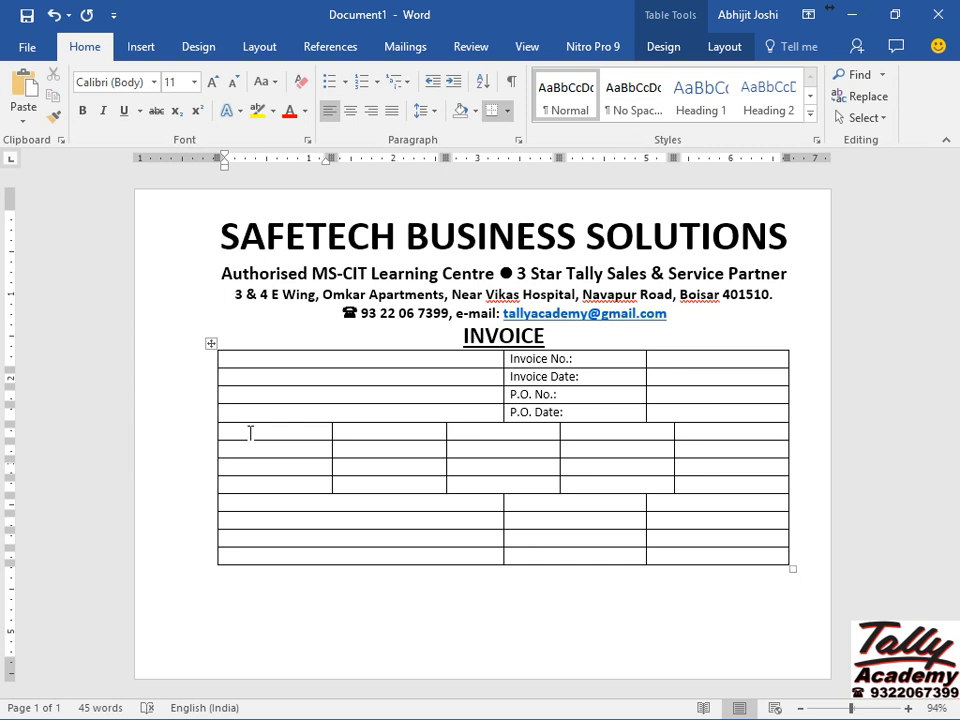
type("Item Description")
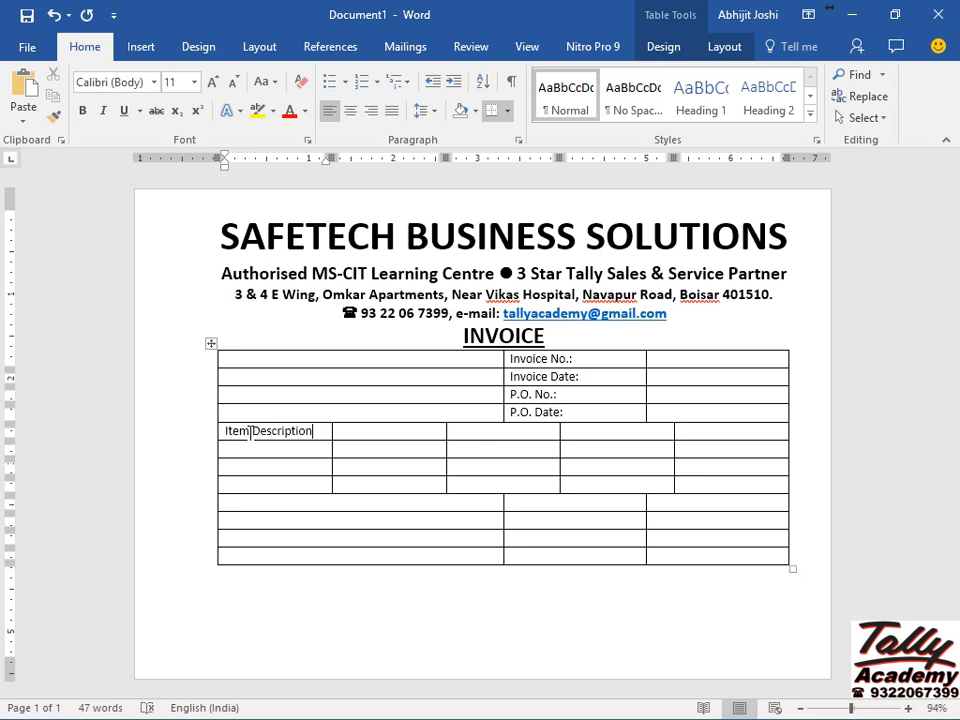
key("Tab")
type("Unit")
key("Tab")
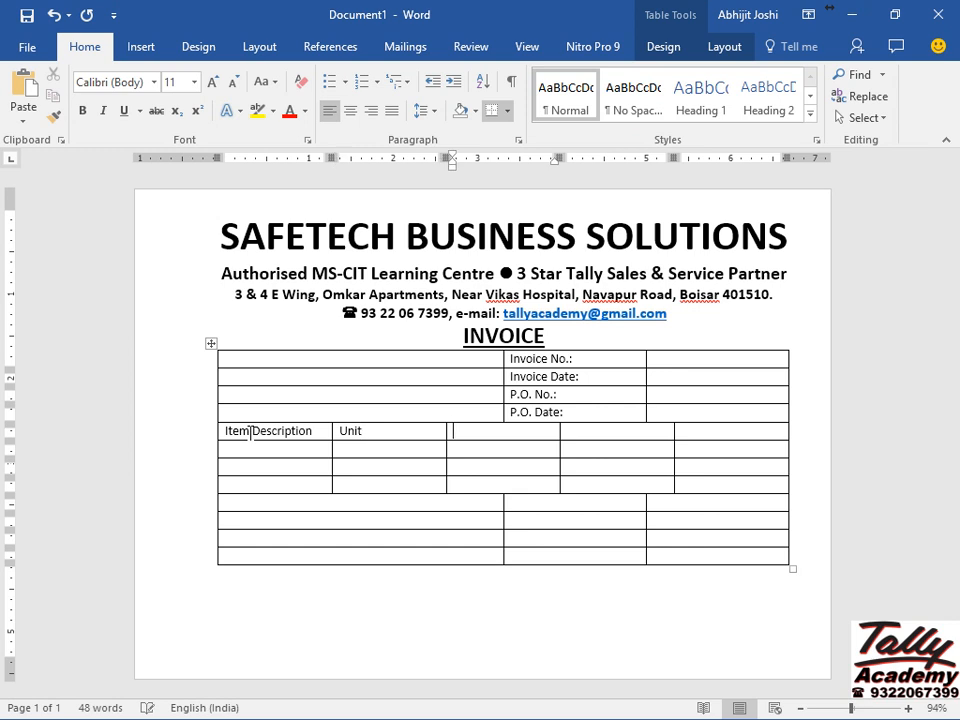
type("Quantity")
key("Tab")
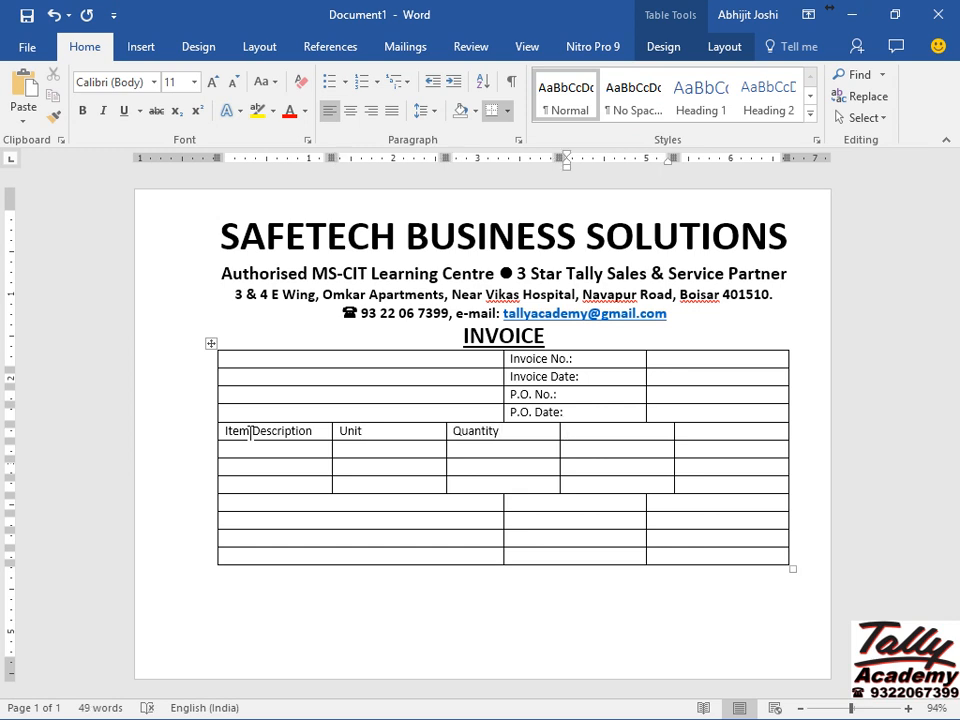
type("Rate")
key("Tab")
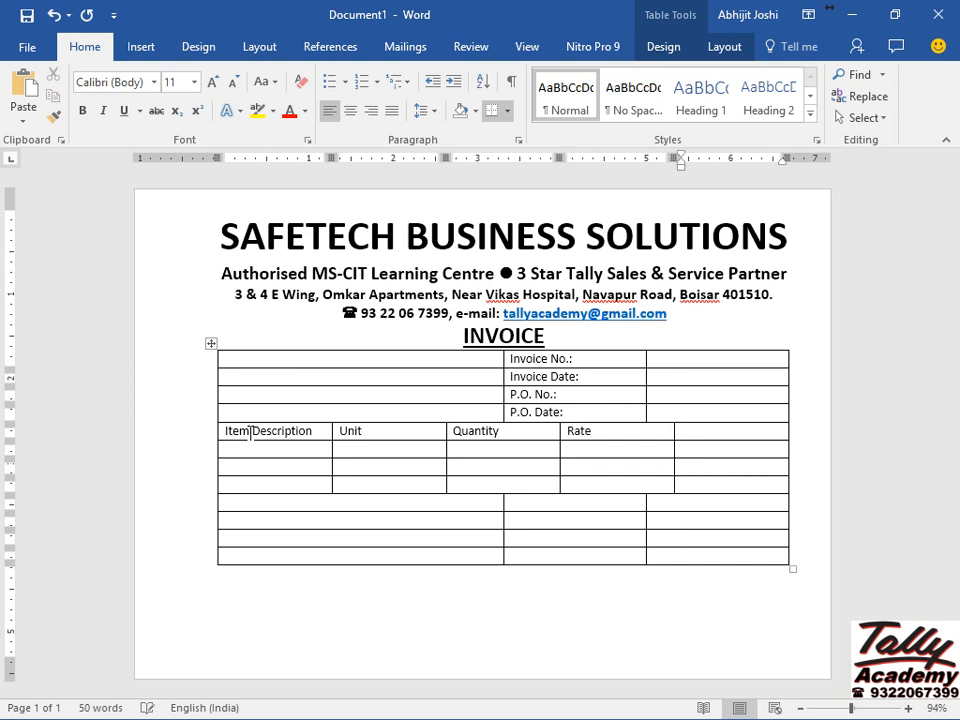
type("Amount")
Type the Total:, VAT @ 6%:, VAT @ 13.5%: and Grand Total: labels.
left_click(525, 502)
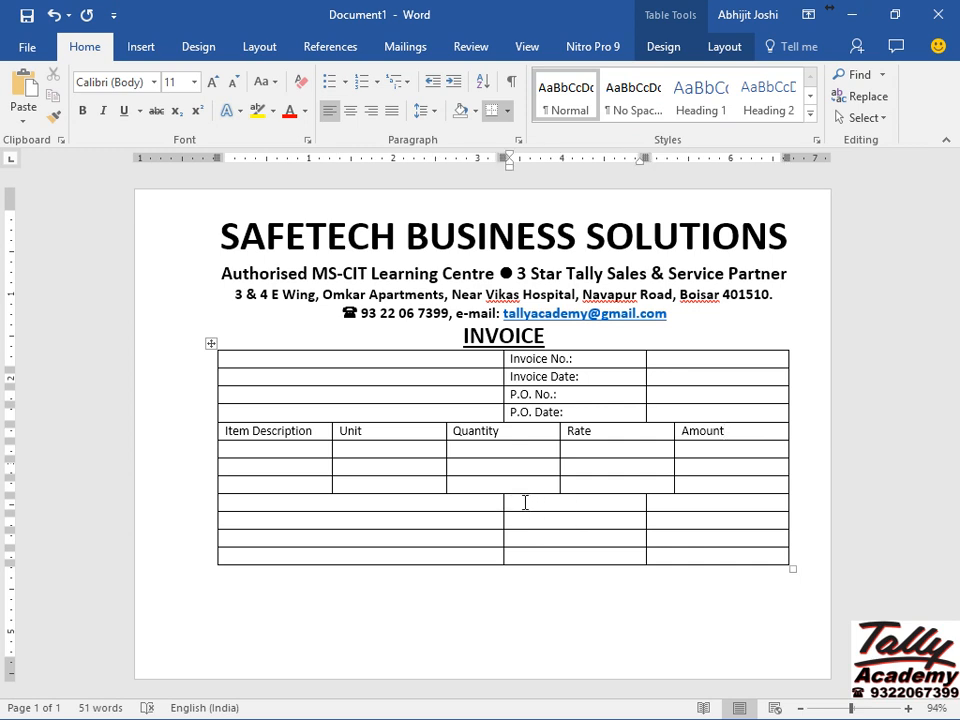
type("Total:")
type("VAT @ 6%:")
key("Down")
type("VAT @ 13.5%:Grand Total:")
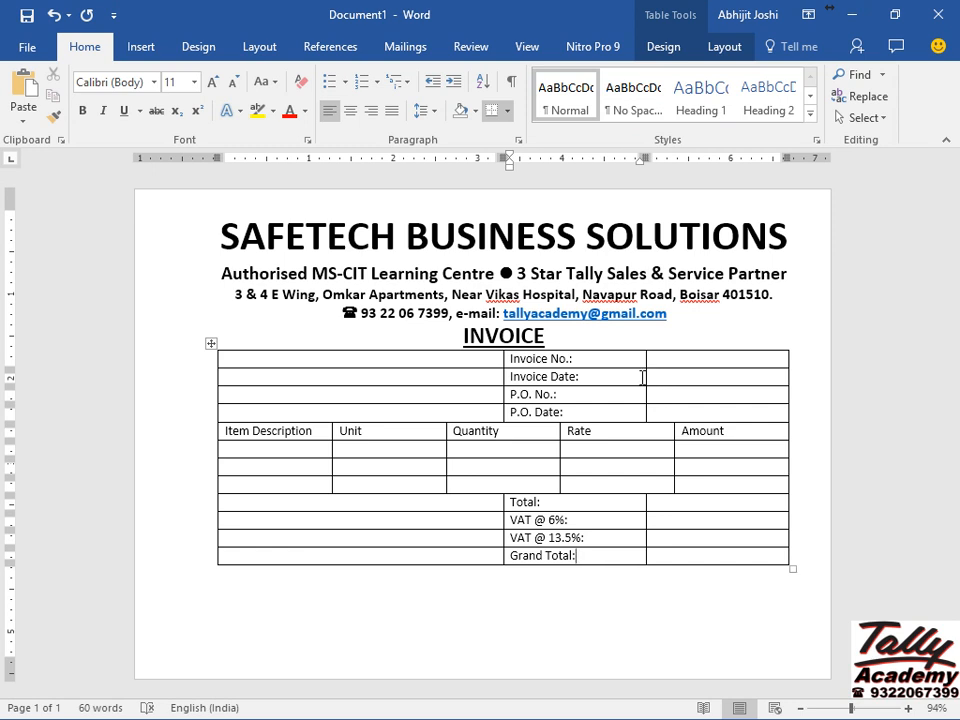
Drag column borders to widen the left area and Item Description, narrowing Unit, Quantity, Rate.
left_click_drag(643, 377, 674, 379)
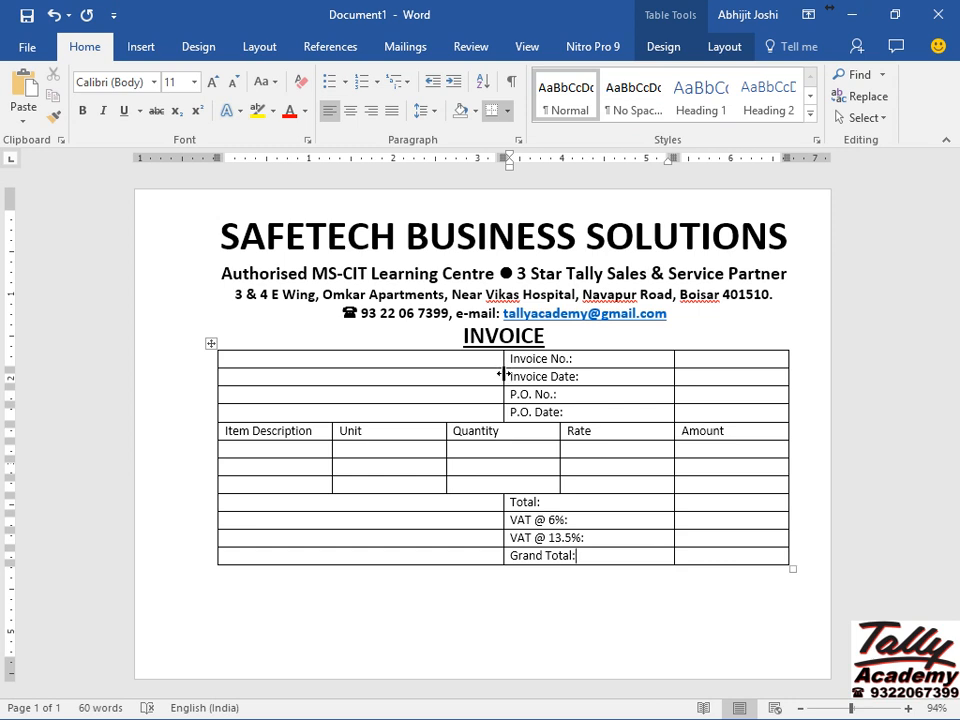
left_click_drag(504, 375, 587, 375)
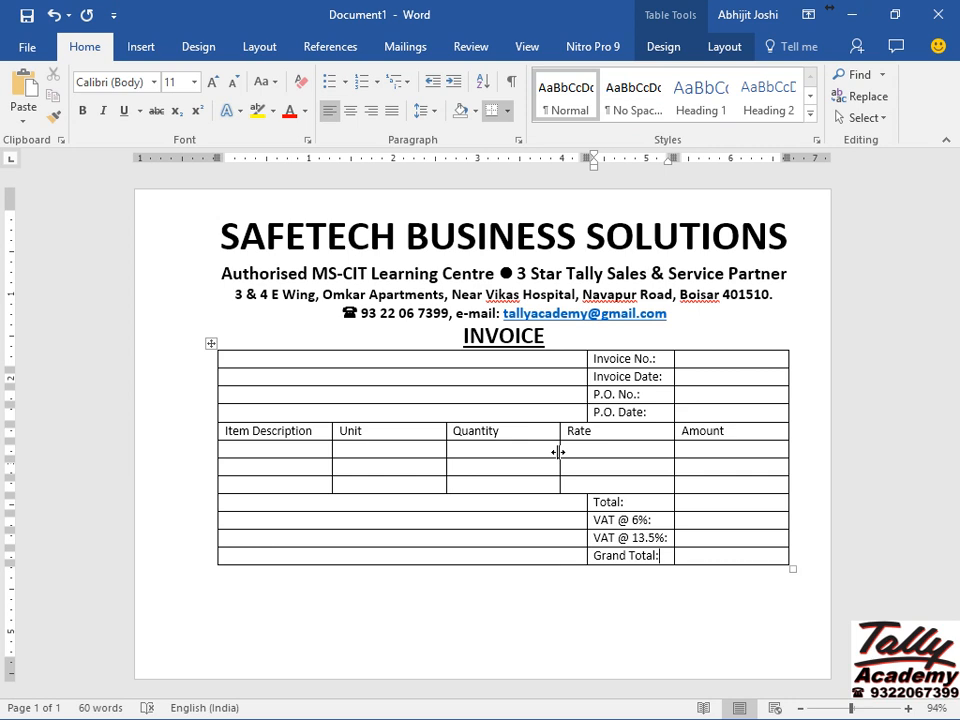
left_click_drag(558, 452, 586, 444)
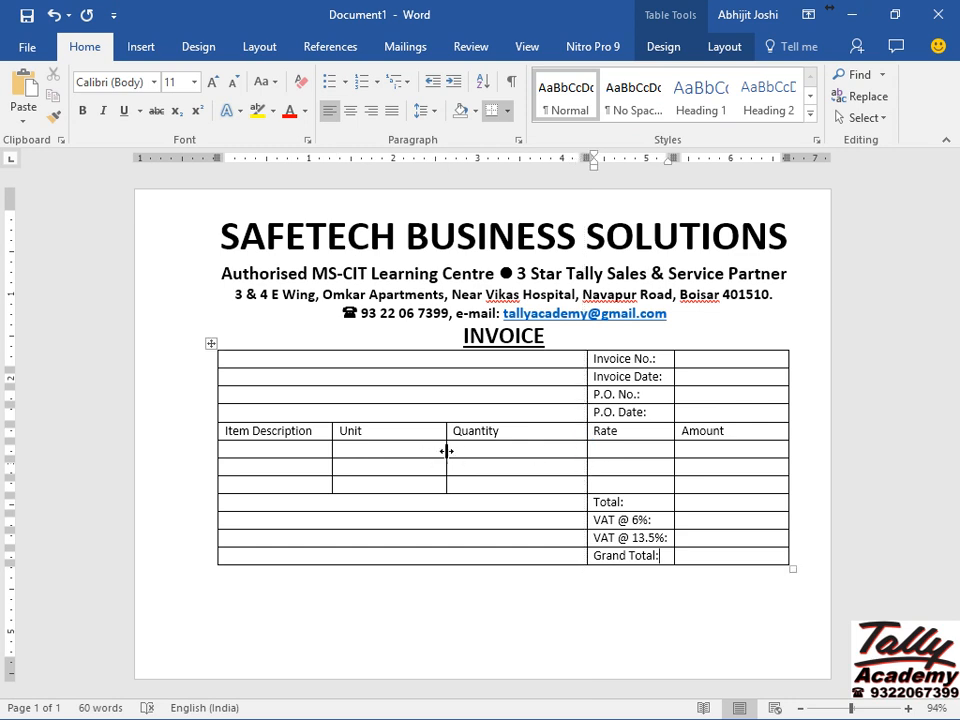
left_click_drag(446, 451, 523, 444)
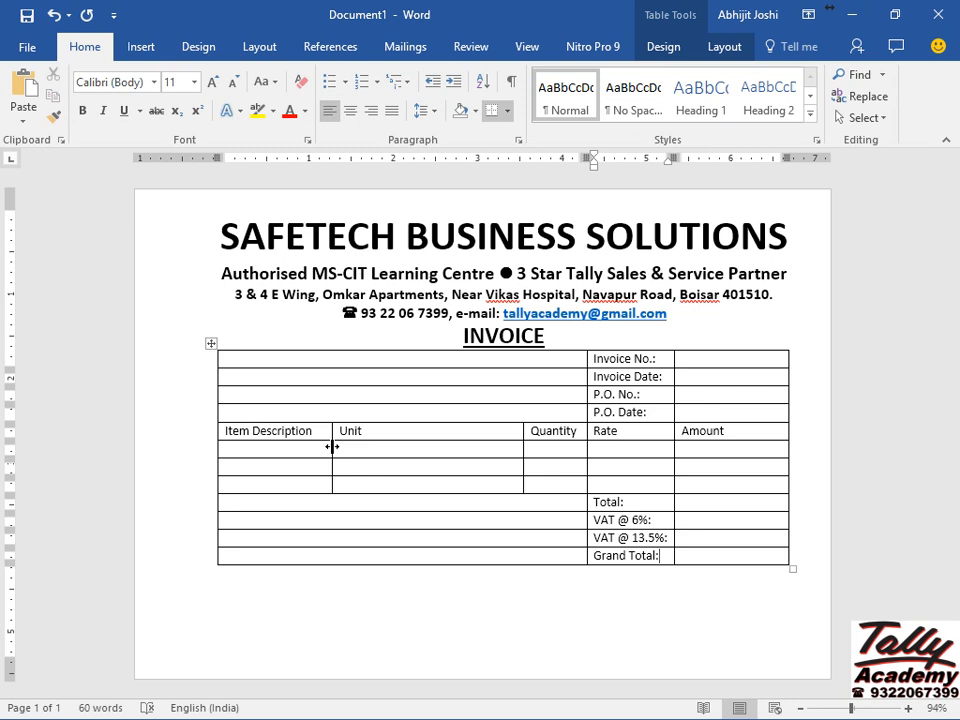
left_click_drag(332, 447, 486, 432)
left_click(338, 449)
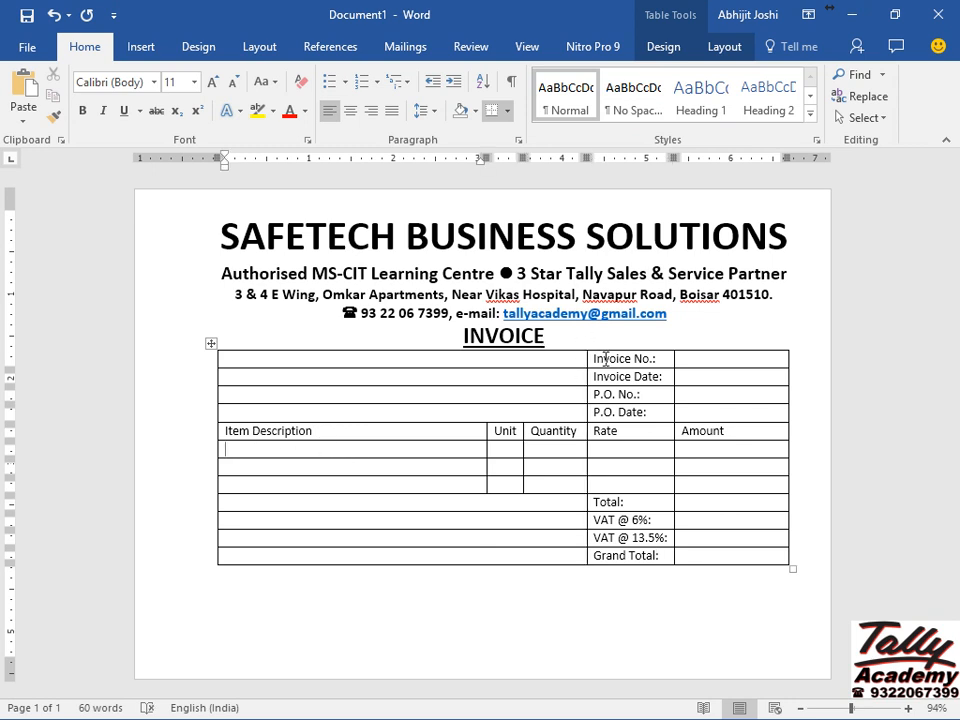
Make the Invoice No. to P.O. Date labels bold and right-aligned.
left_click(605, 358)
key("shift+Down")
key("shift+Down")
key("shift+Down")
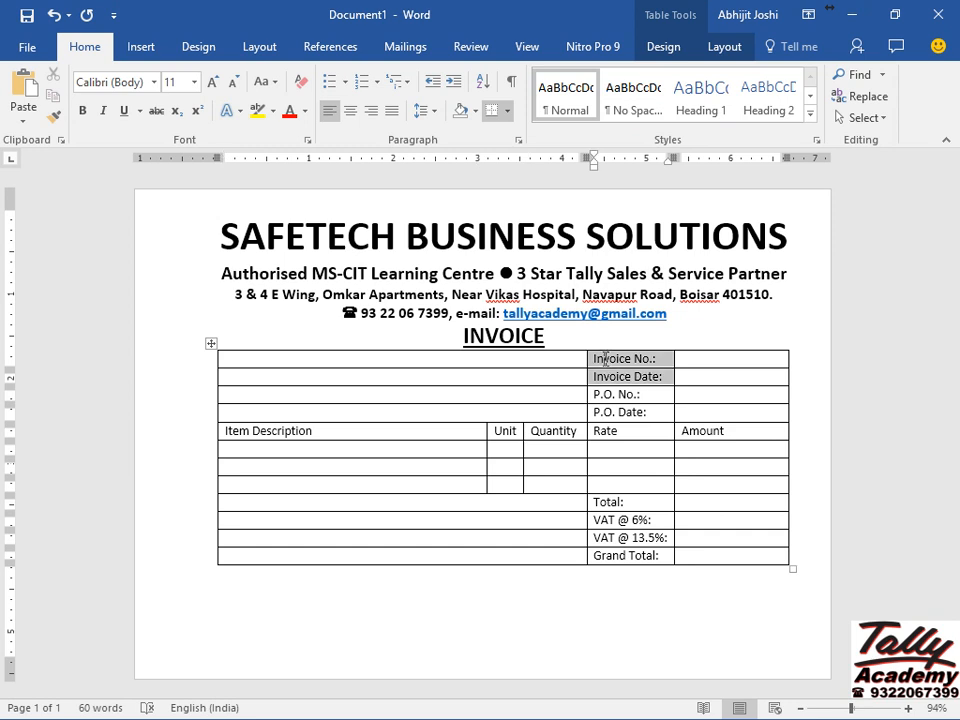
key("ctrl+b")
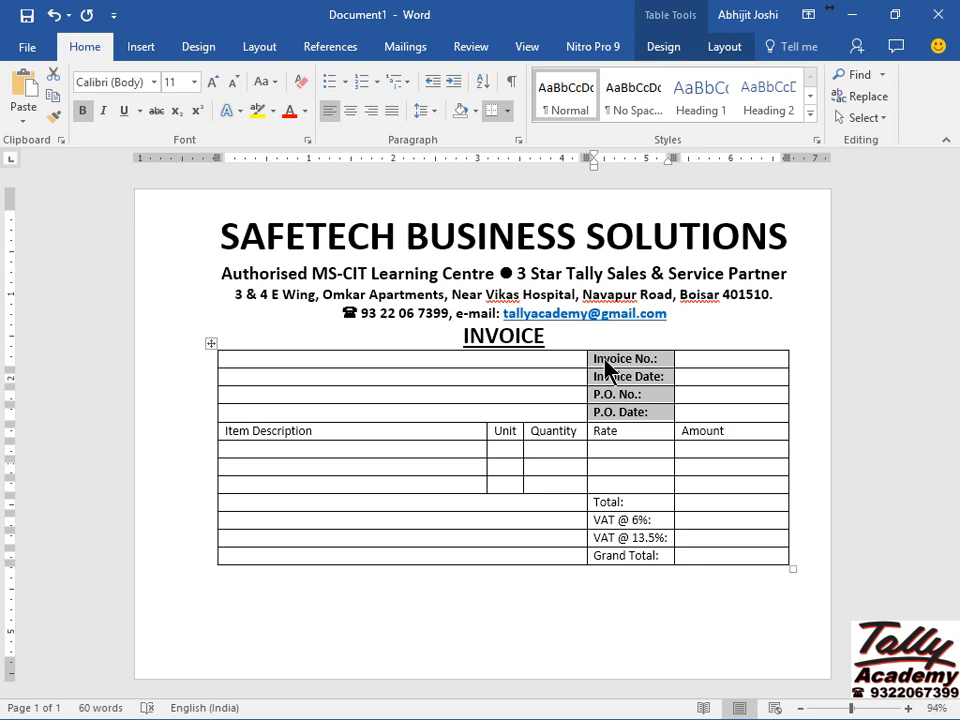
key("ctrl+r")
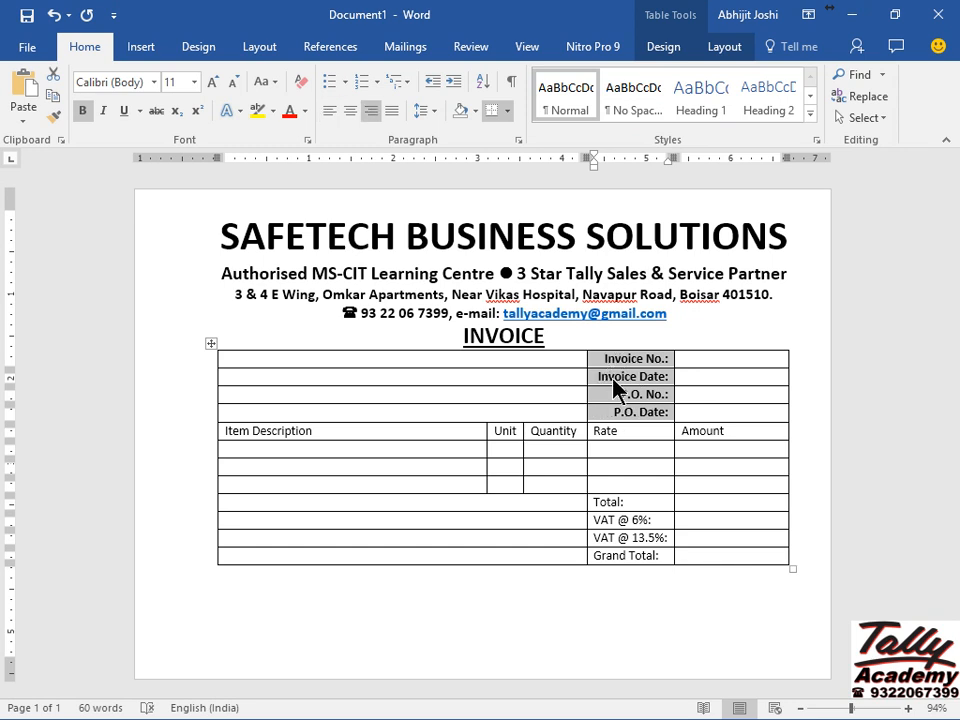
Make the Total, VAT and Grand Total labels bold and right-aligned.
left_click(613, 503)
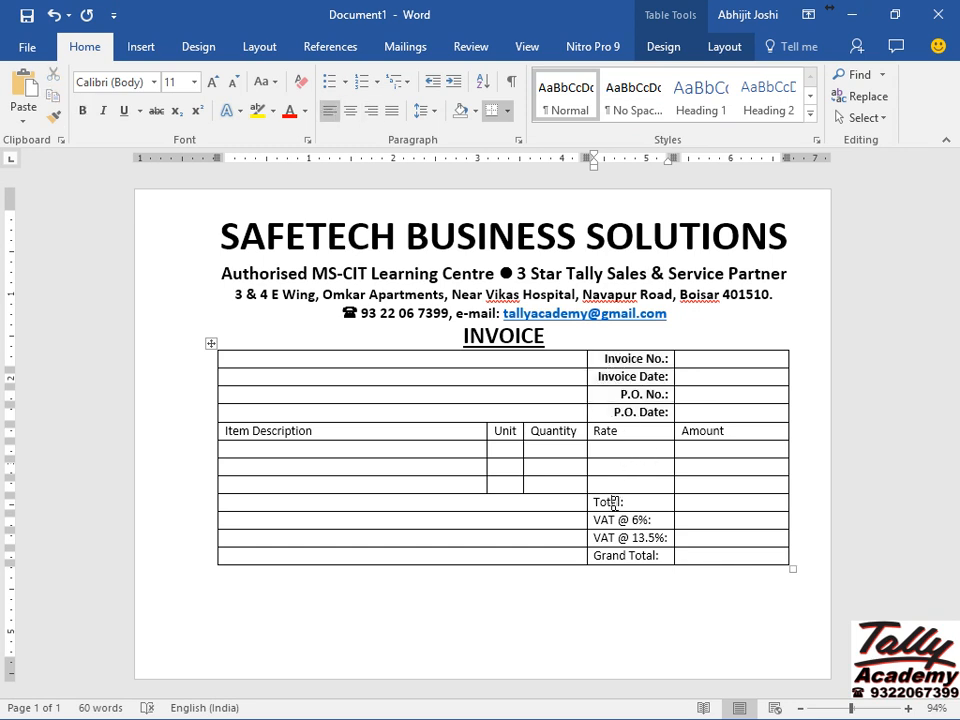
key("shift+Down")
key("shift+Down")
key("shift+Down")
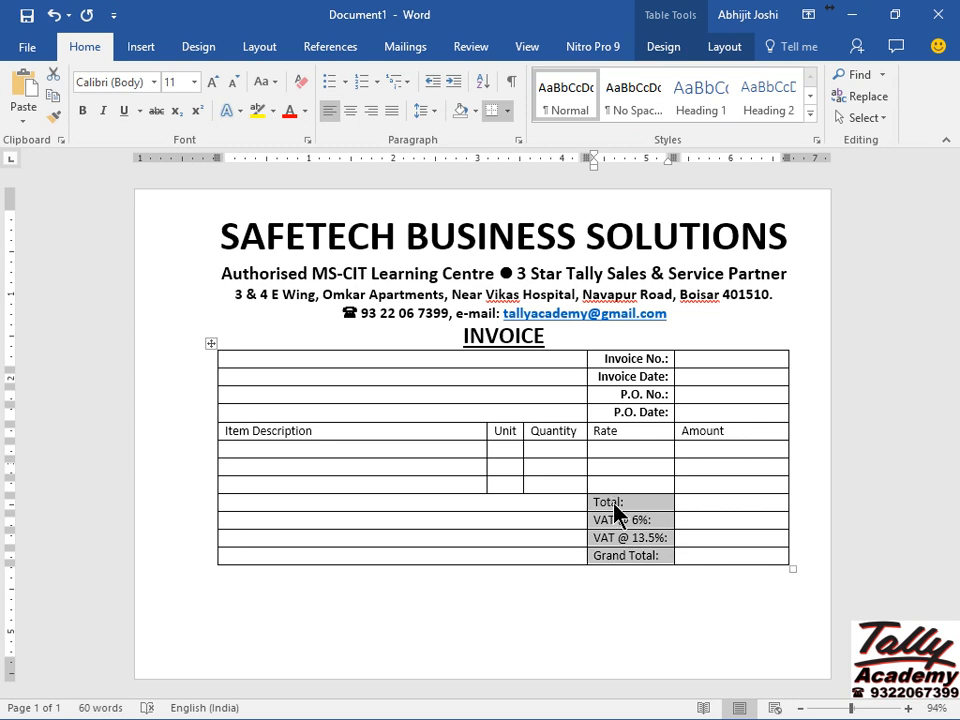
key("ctrl+b")
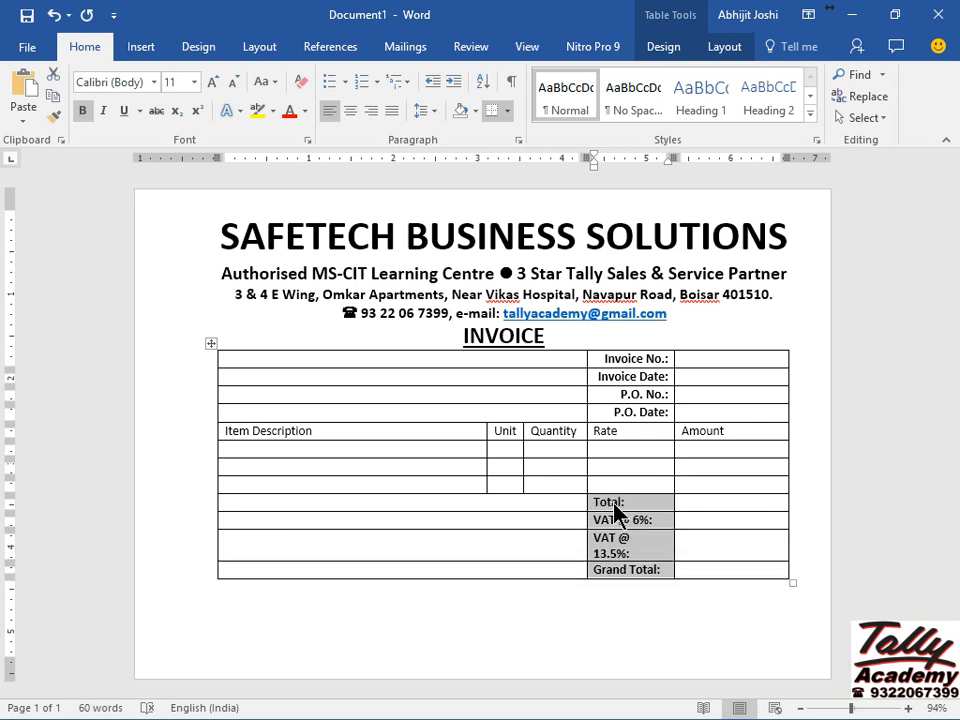
key("ctrl+r")
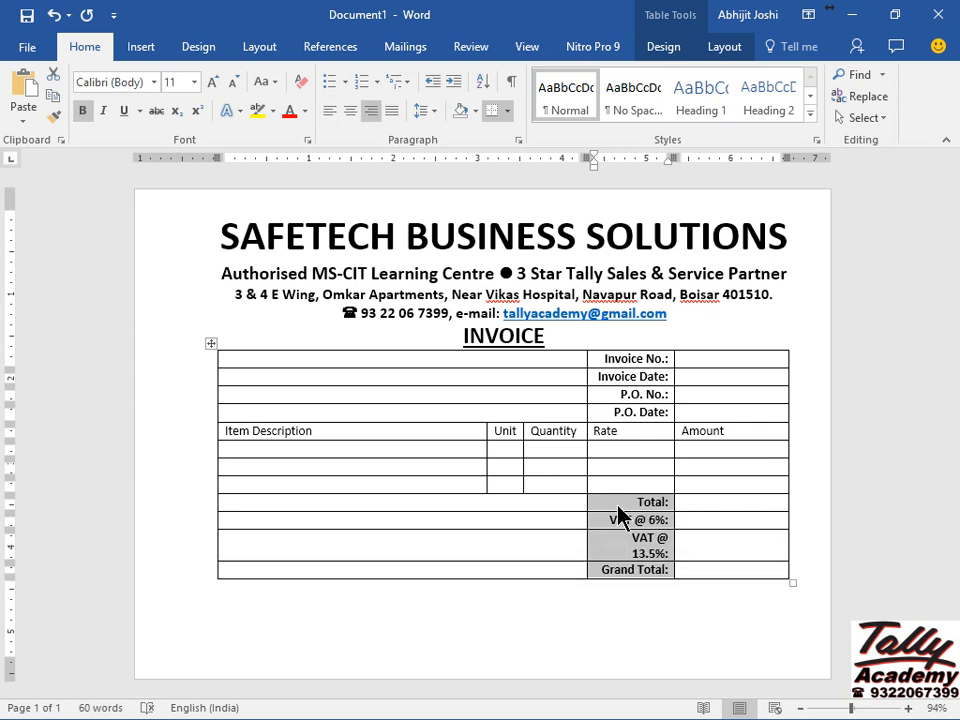
left_click(694, 545)
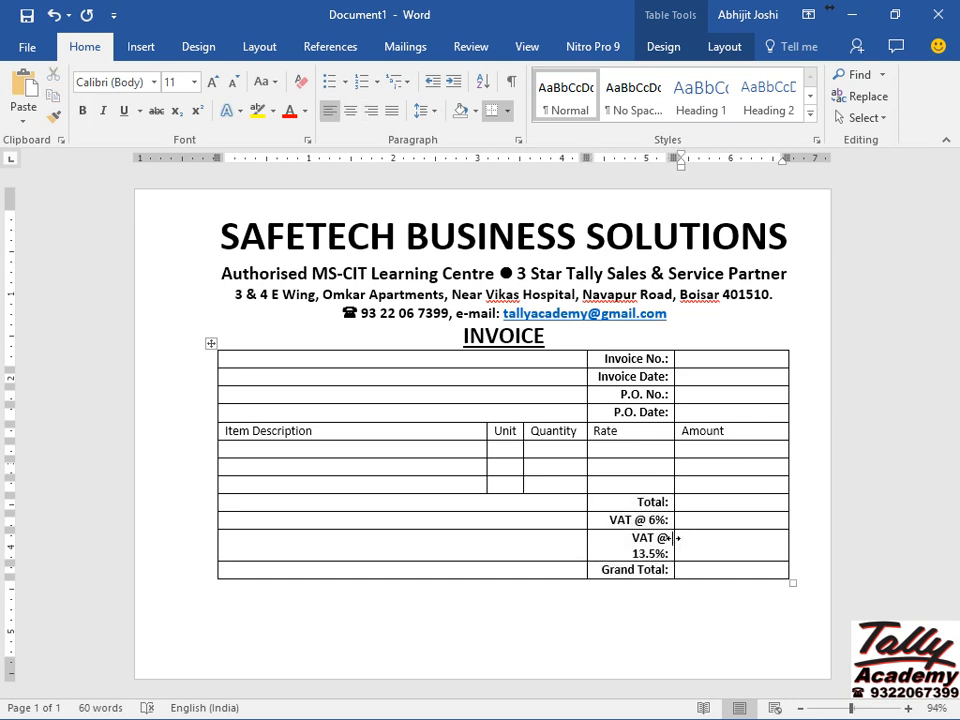
Widen the totals label column so 'VAT @ 13.5%:' fits, and nudge the Quantity/Rate border.
left_click_drag(674, 538, 703, 536)
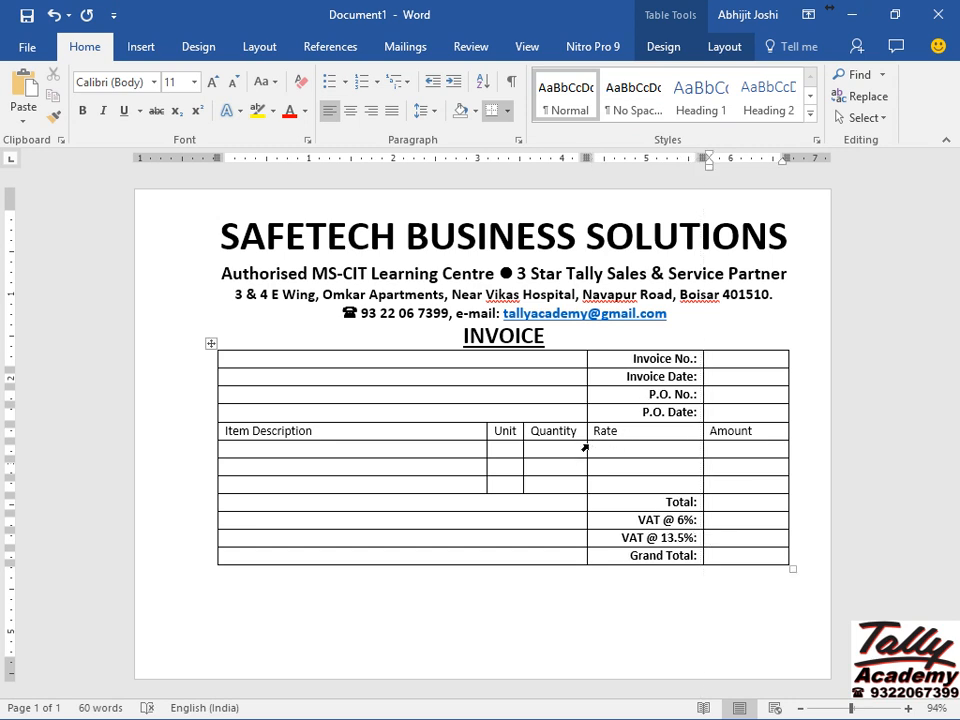
left_click_drag(586, 444, 608, 441)
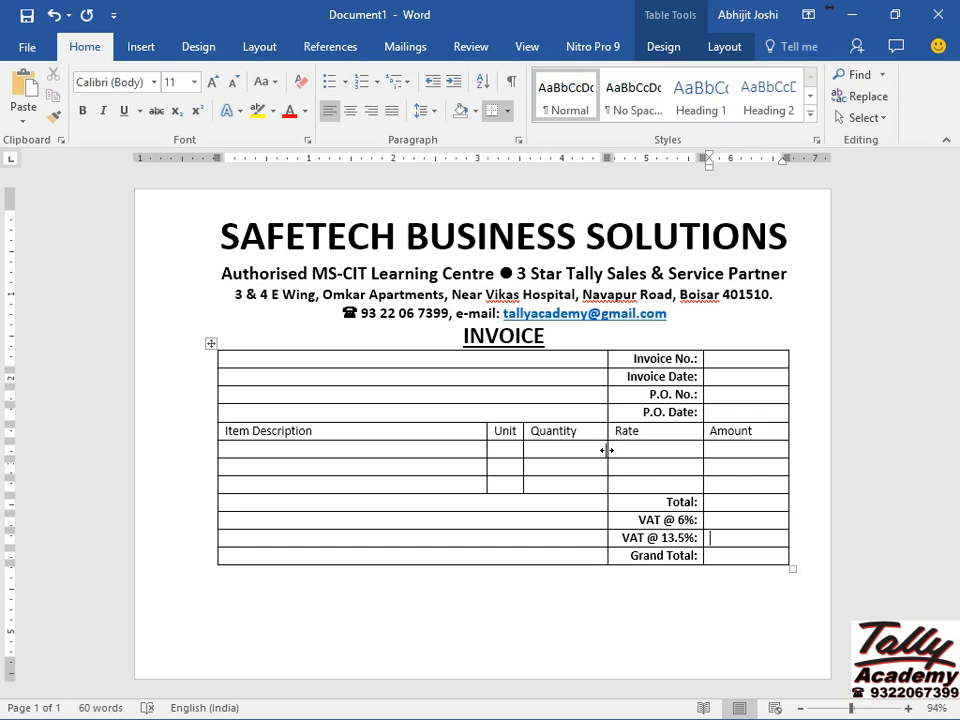
left_click_drag(607, 450, 608, 447)
left_click_drag(630, 431, 629, 463)
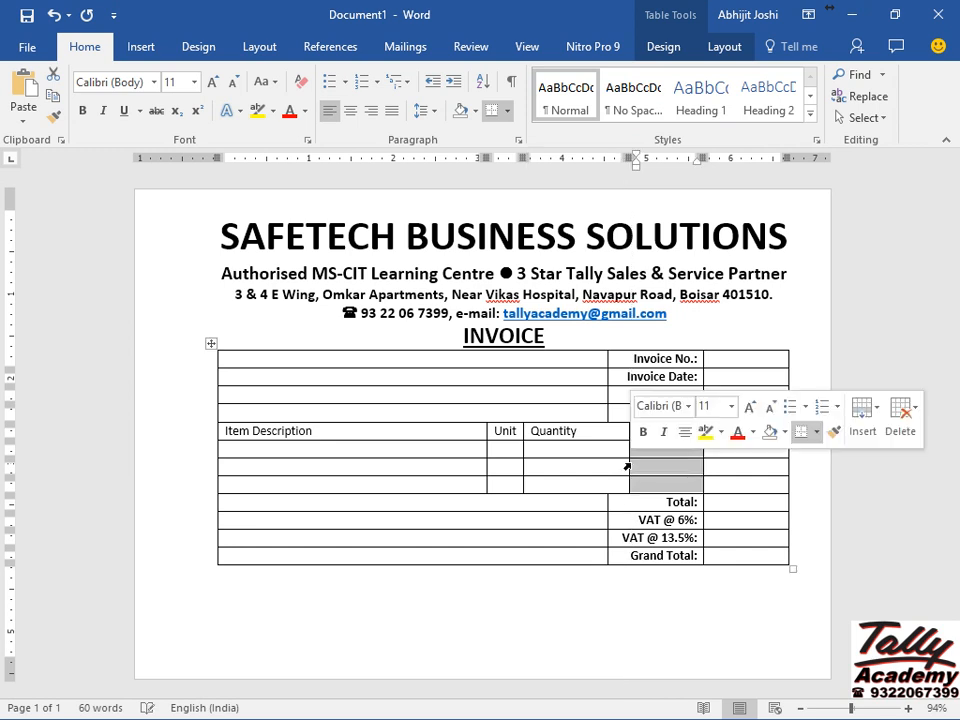
Widen the Unit and Item Description columns, narrowing Quantity.
left_click_drag(521, 448, 528, 454)
left_click(533, 452)
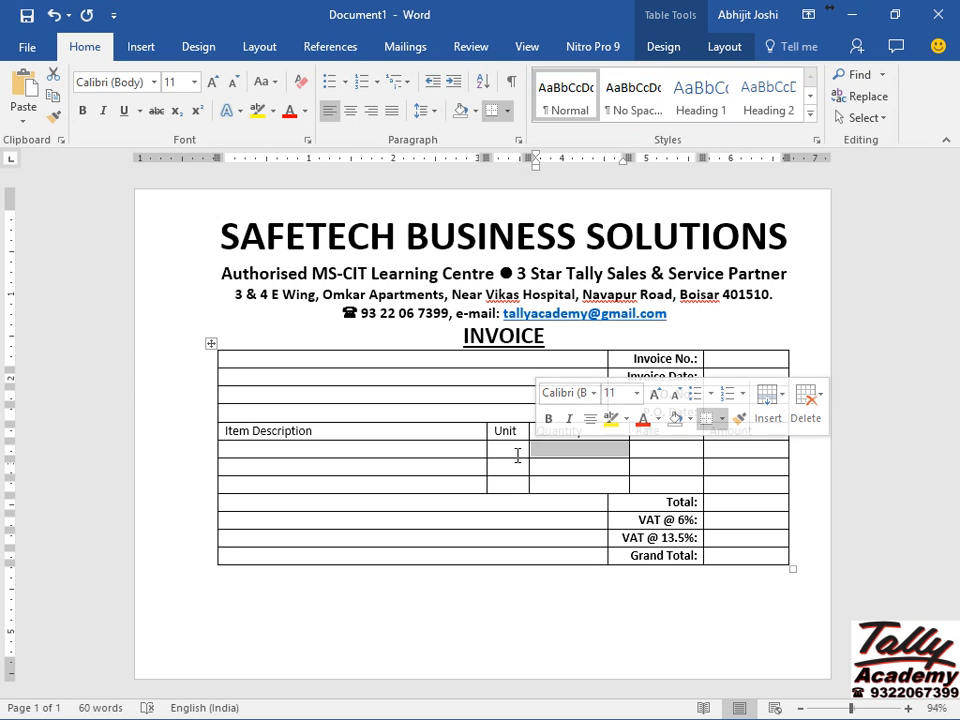
left_click(517, 455)
left_click_drag(528, 455, 564, 453)
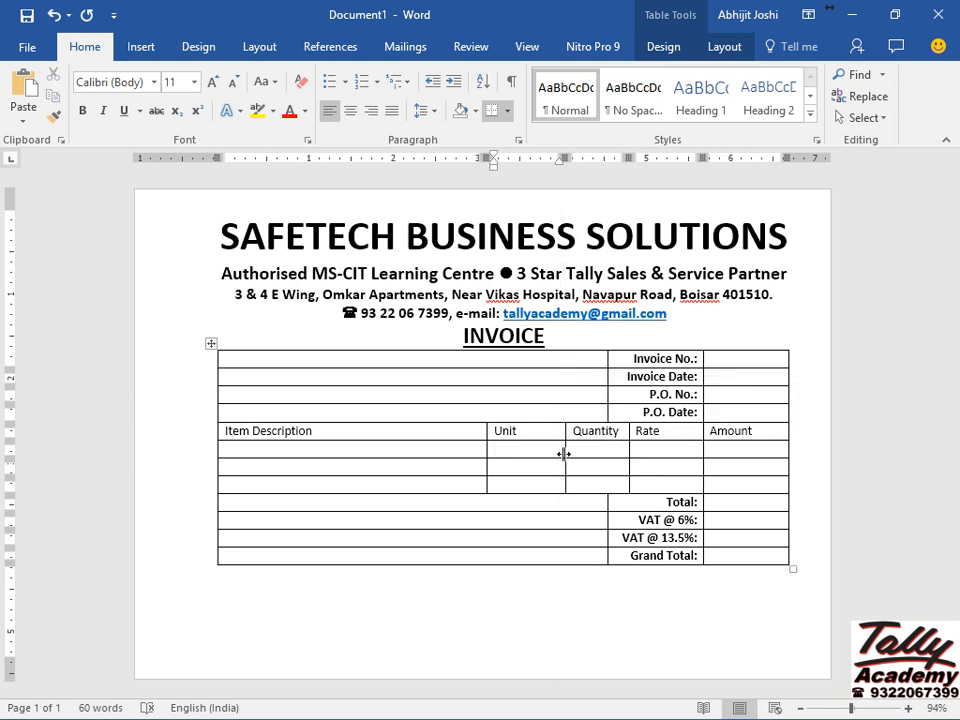
left_click_drag(487, 448, 527, 453)
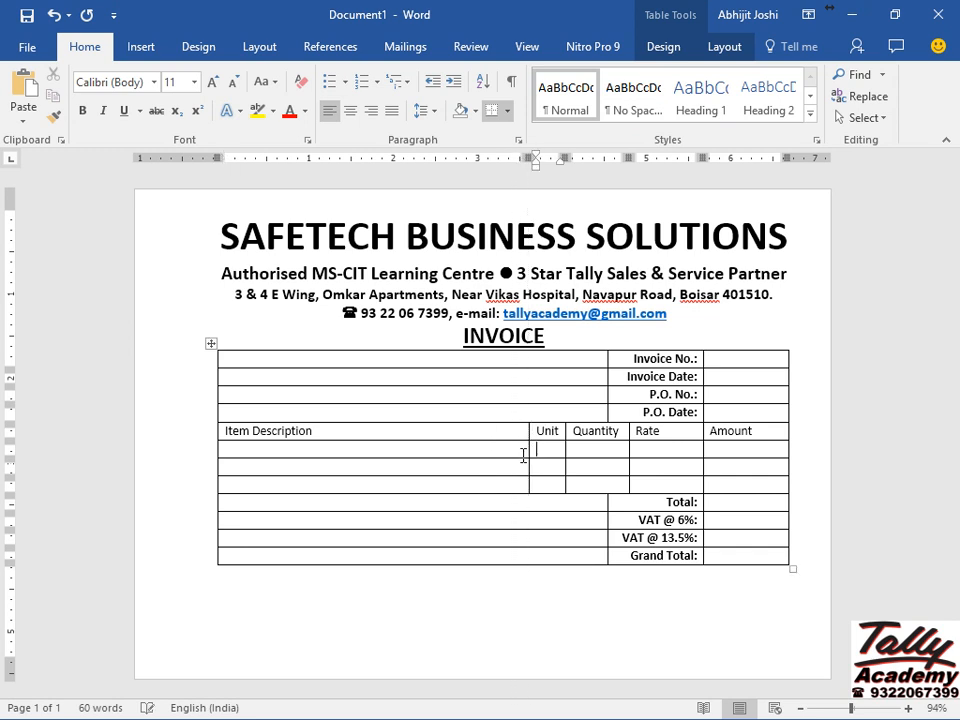
left_click(403, 453)
Bold and centre the table's header row, Item Description through Amount.
left_click(165, 436)
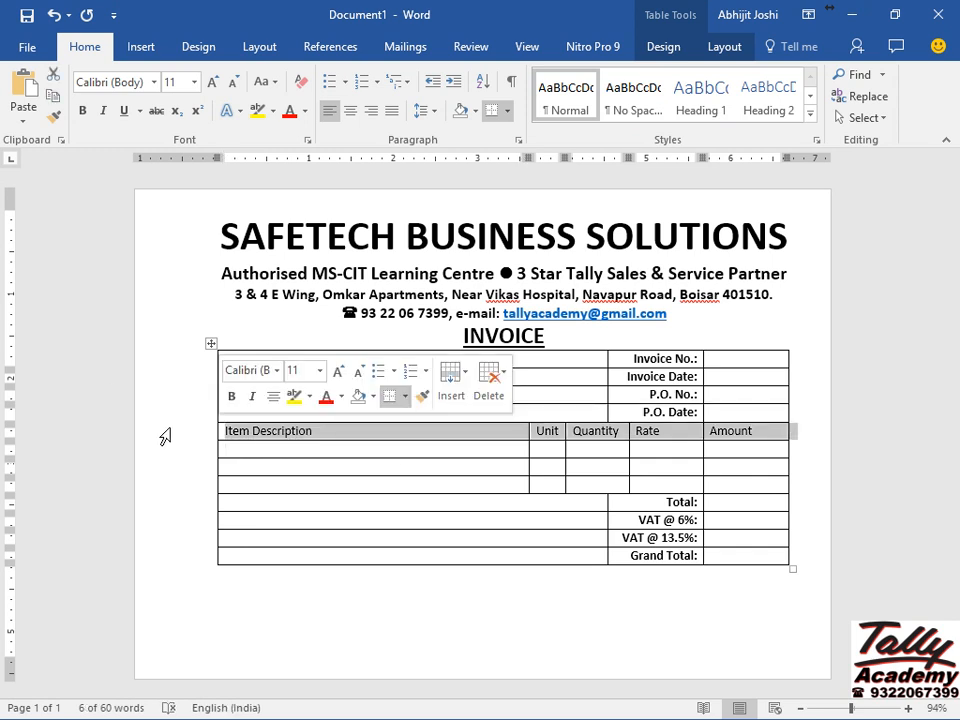
key("ctrl+b")
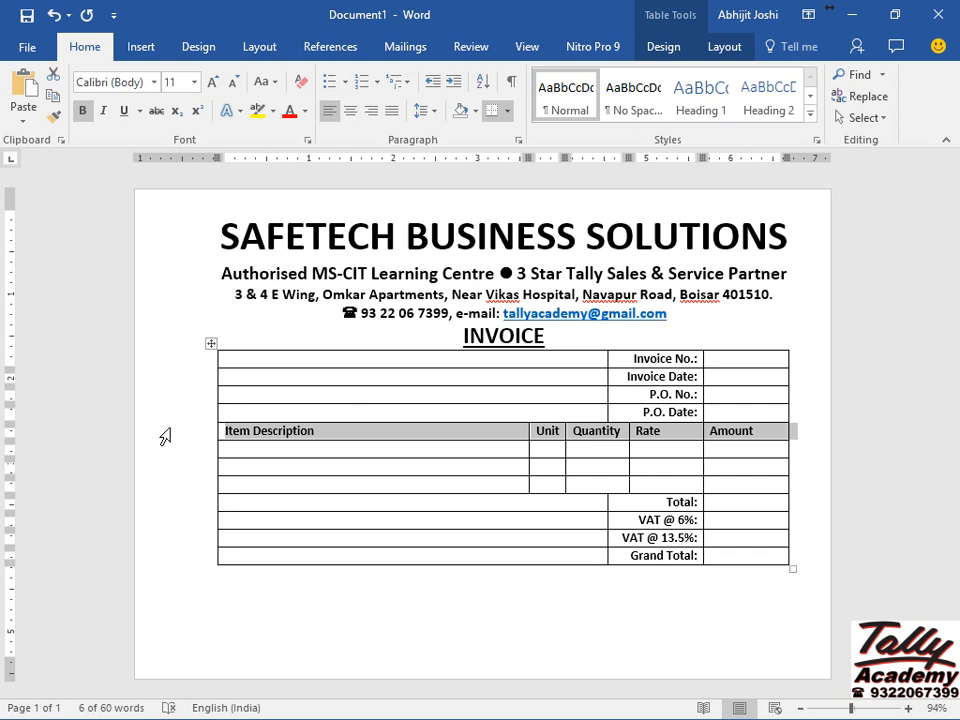
key("ctrl+e")
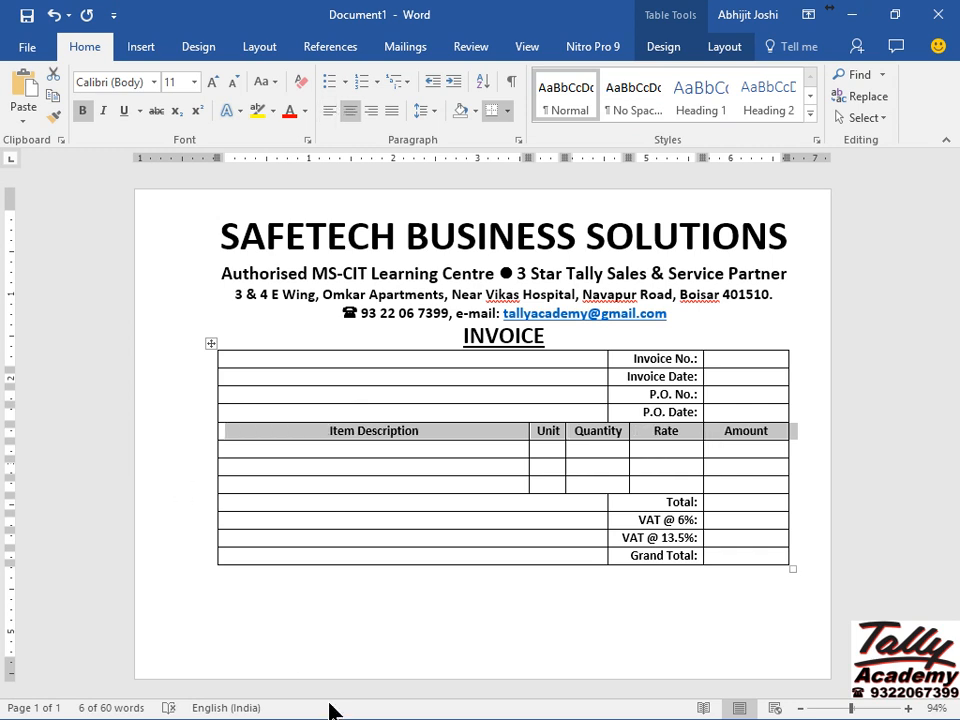
left_click(310, 642)
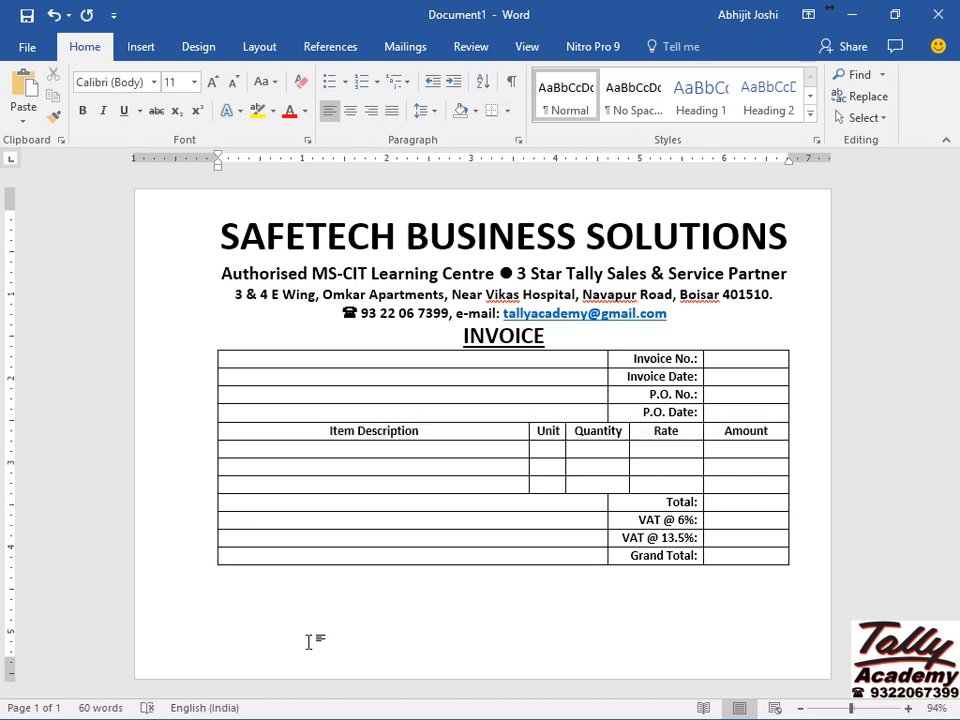
Add 'For Safetech Business Solutions' below the table, enlarged, bold, italic and right-aligned.
key("Return")
type("For Safetech Business Solutions")
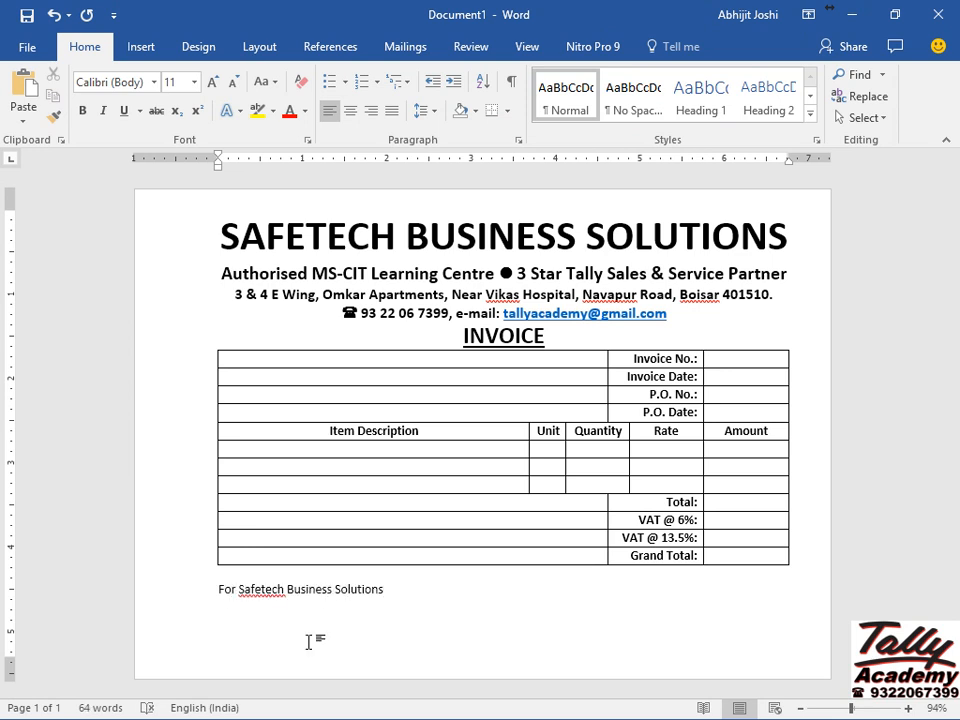
left_click(157, 600)
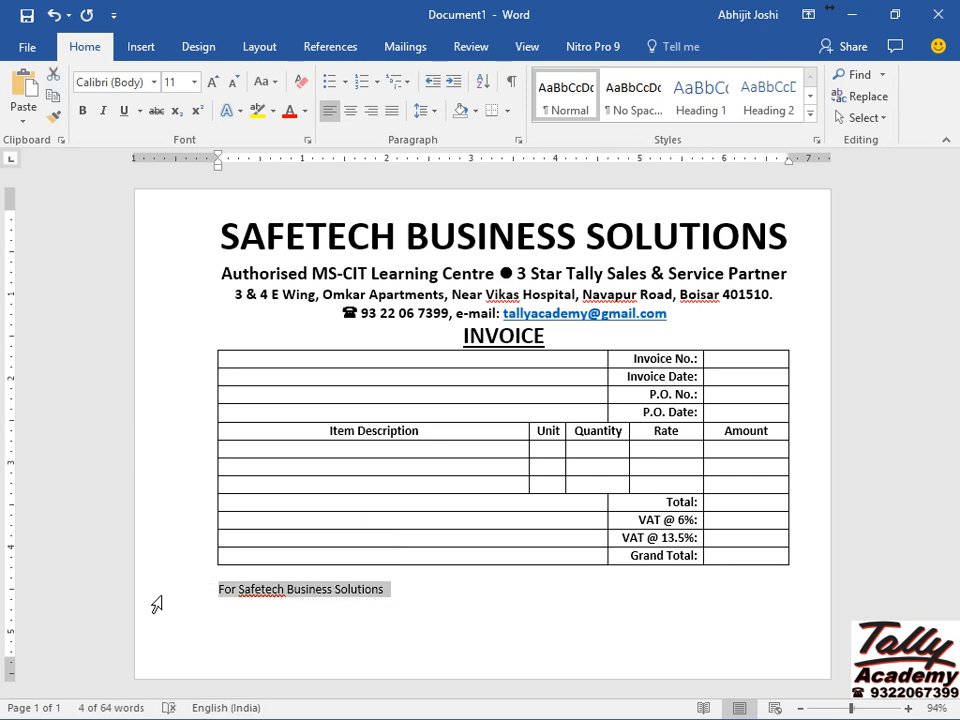
key("ctrl+shift+period")
key("ctrl+shift+period")
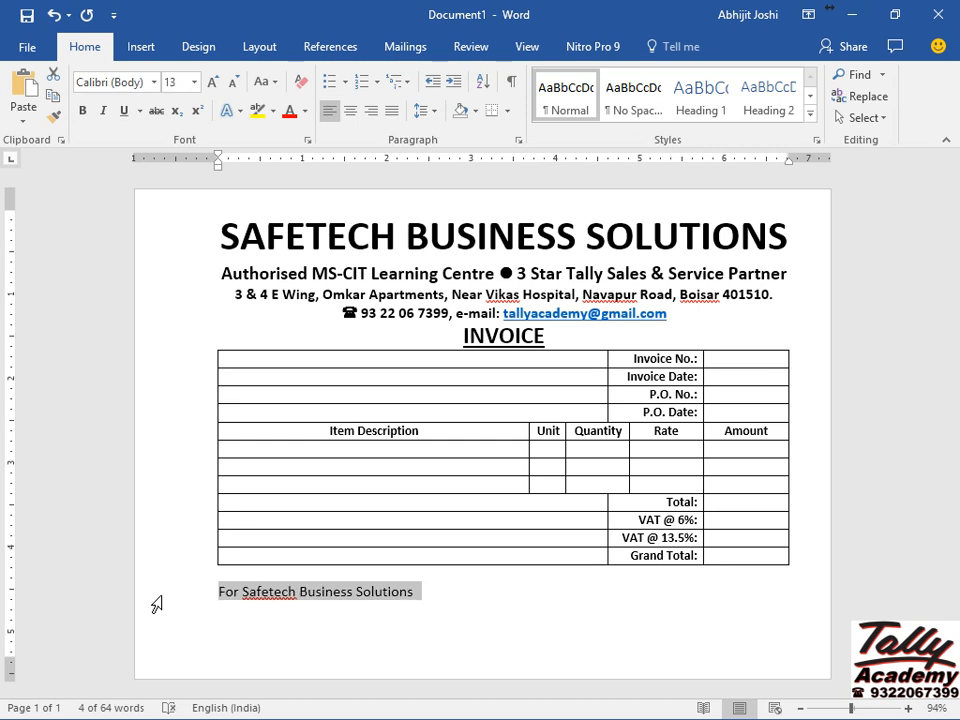
key("ctrl+b")
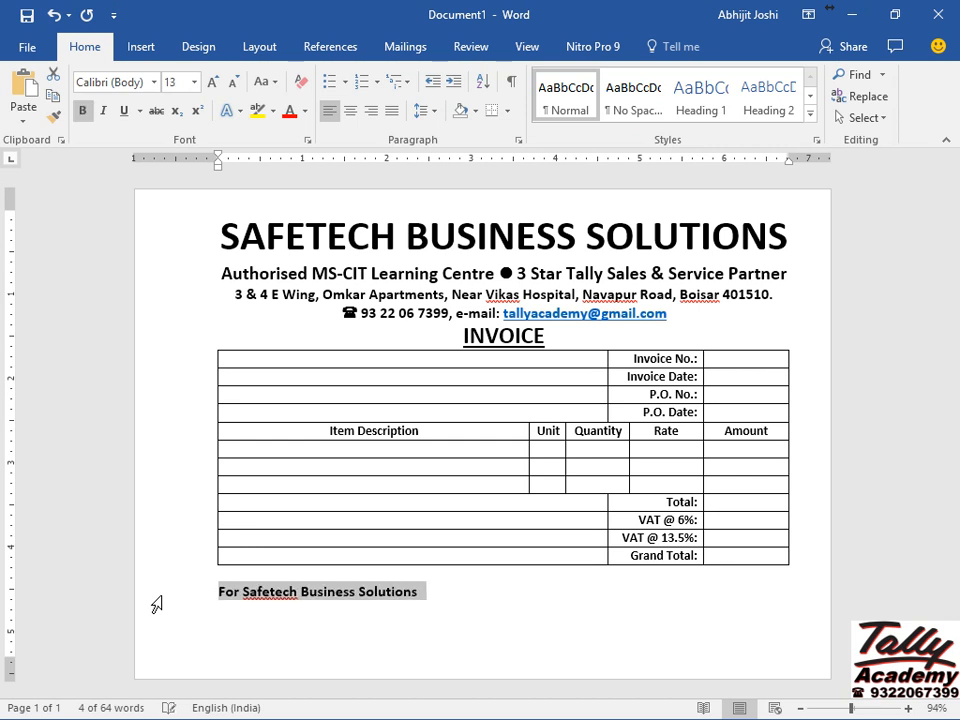
left_click(107, 121)
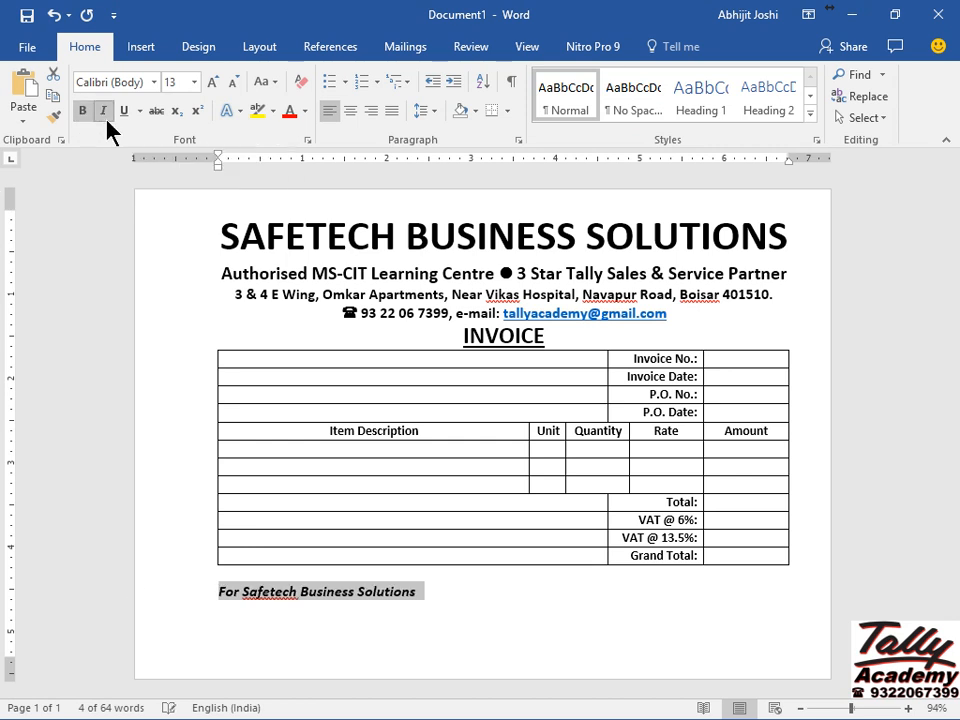
left_click(376, 122)
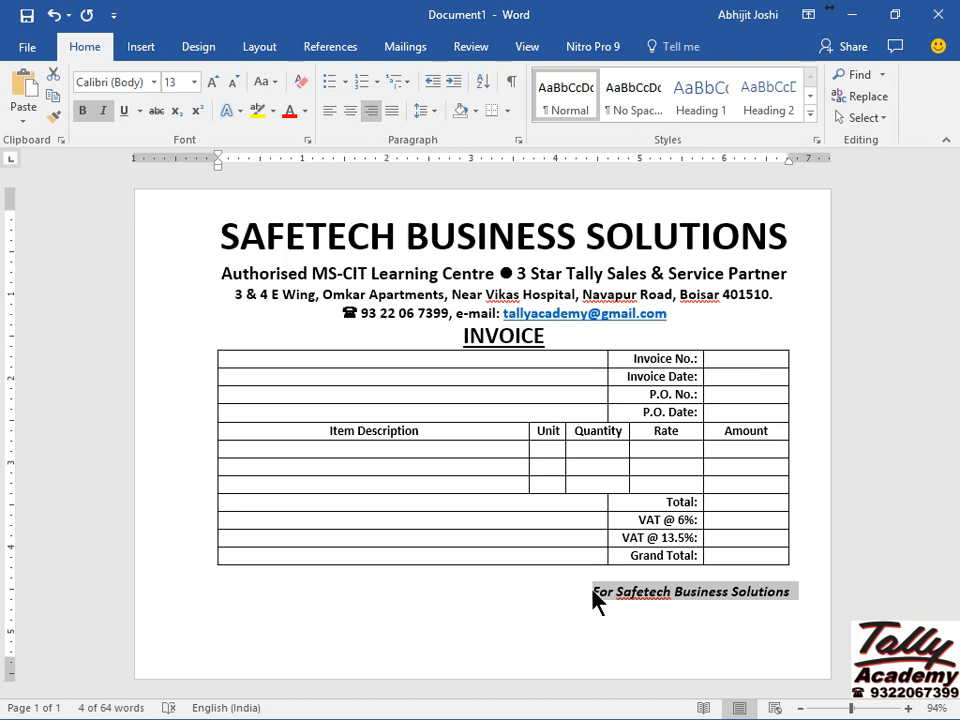
Insert two blank lines above the signature line, keeping the invoice on one page.
key("Up")
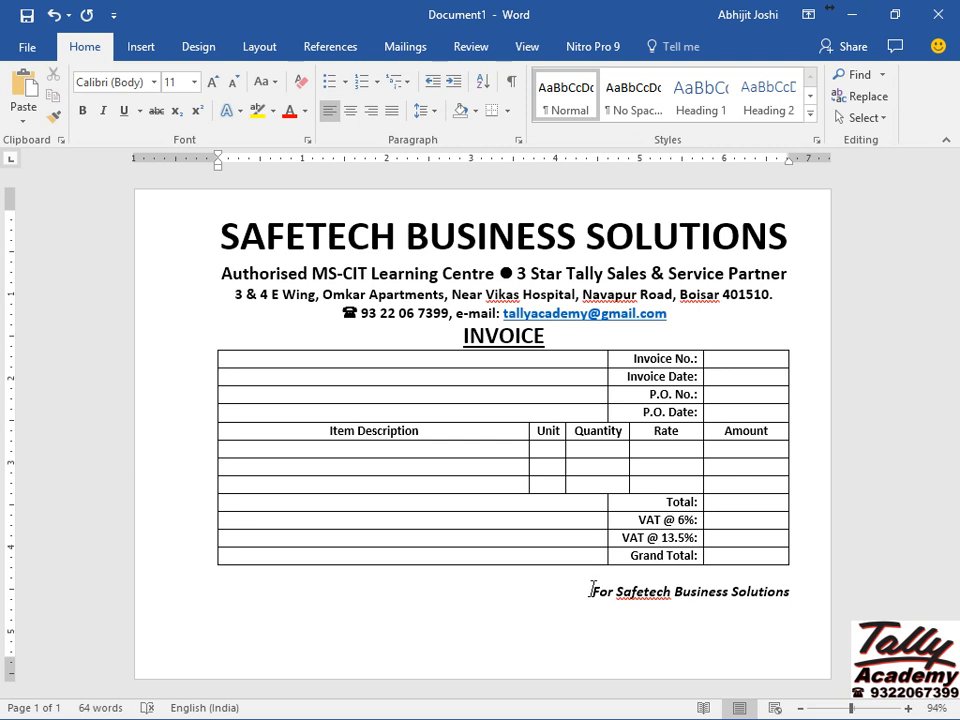
key("Return")
key("Return")
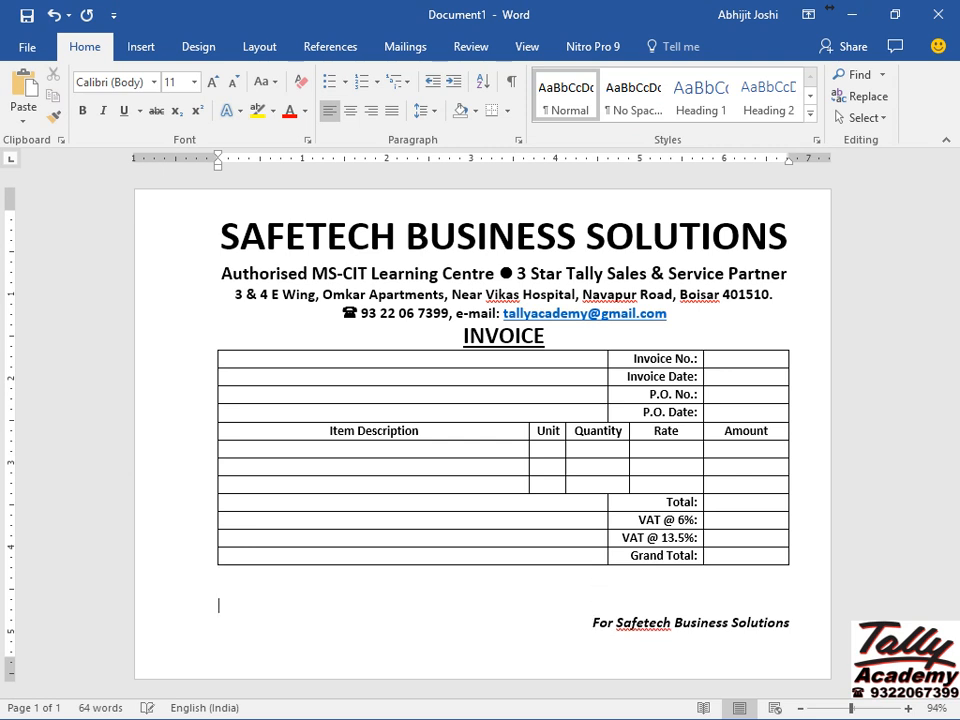
key("Return")
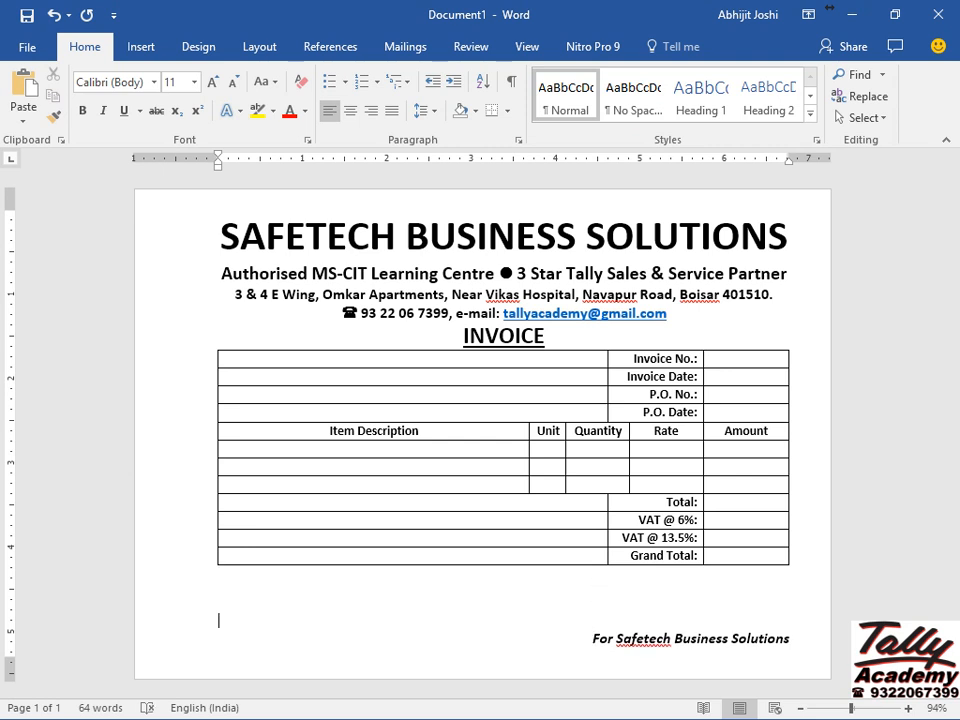
key("Return")
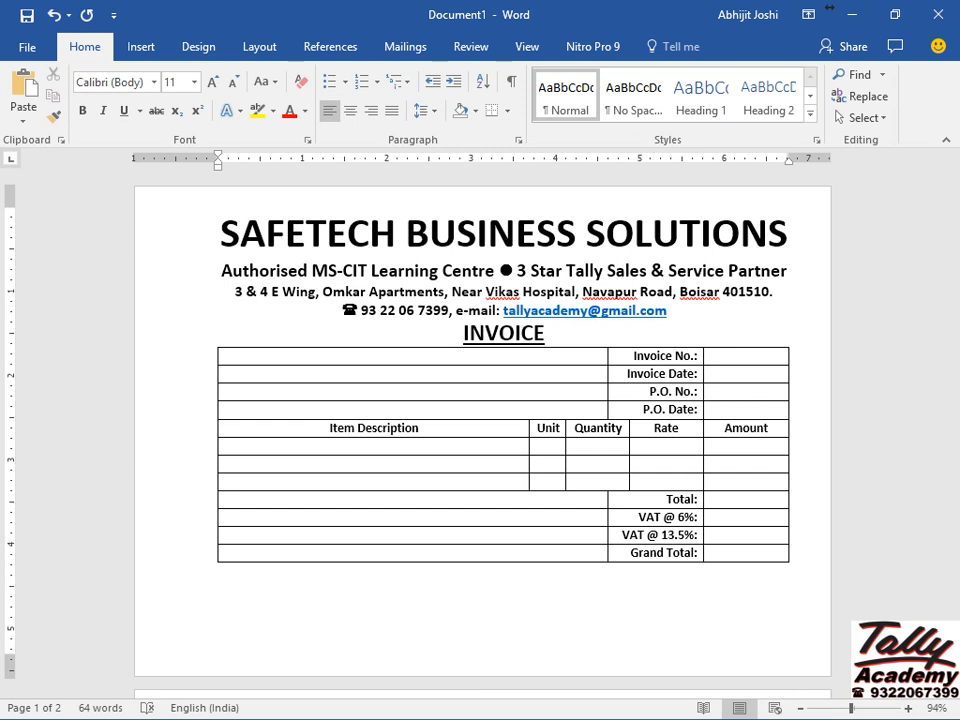
key("BackSpace")
key("Up")
key("Up")
key("Up")
key("Up")
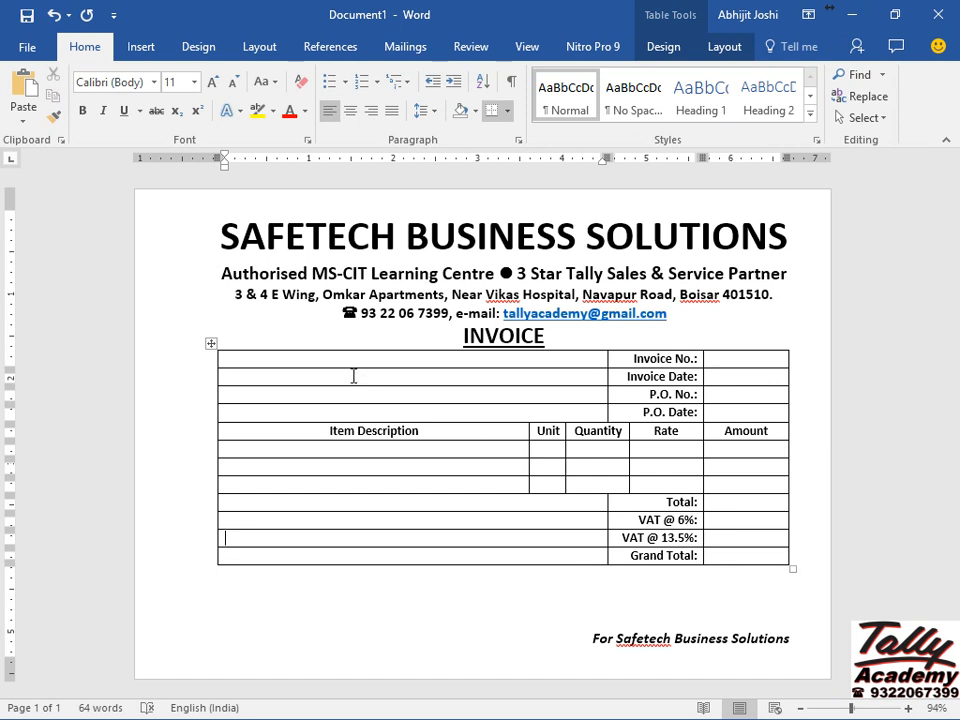
Apply No Border to the entire invoice table from the Table Design Borders list.
left_click(212, 345)
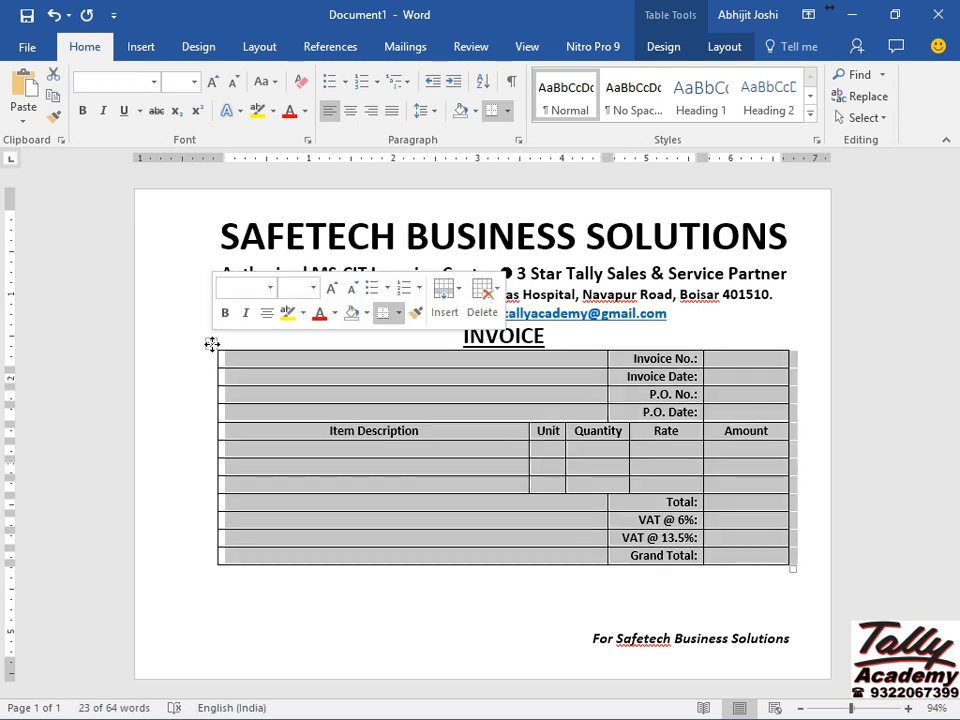
left_click(508, 111)
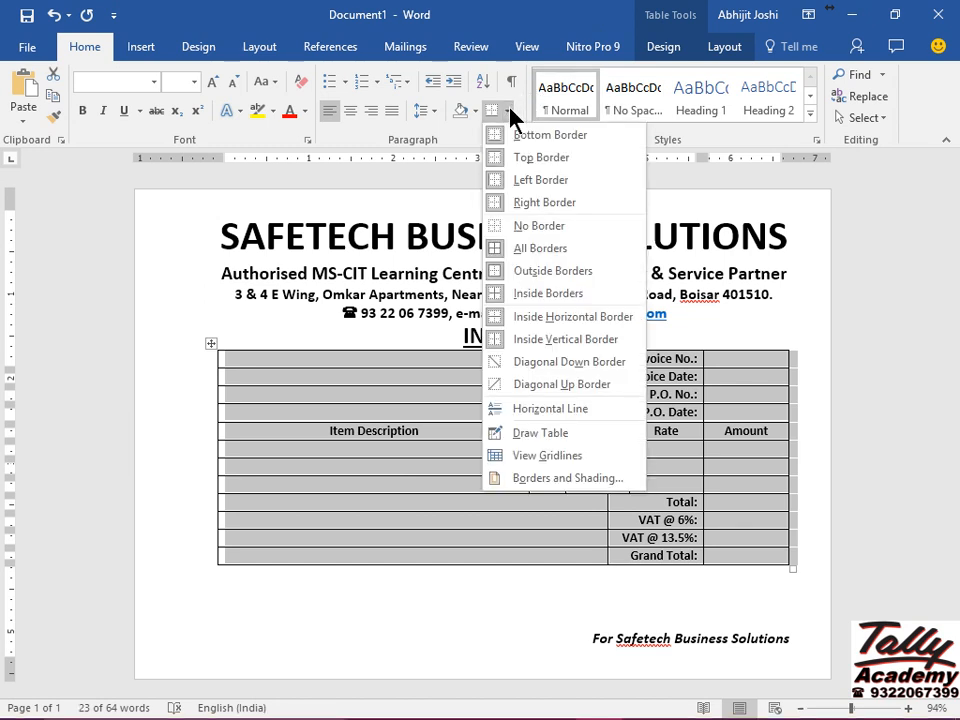
left_click(510, 116)
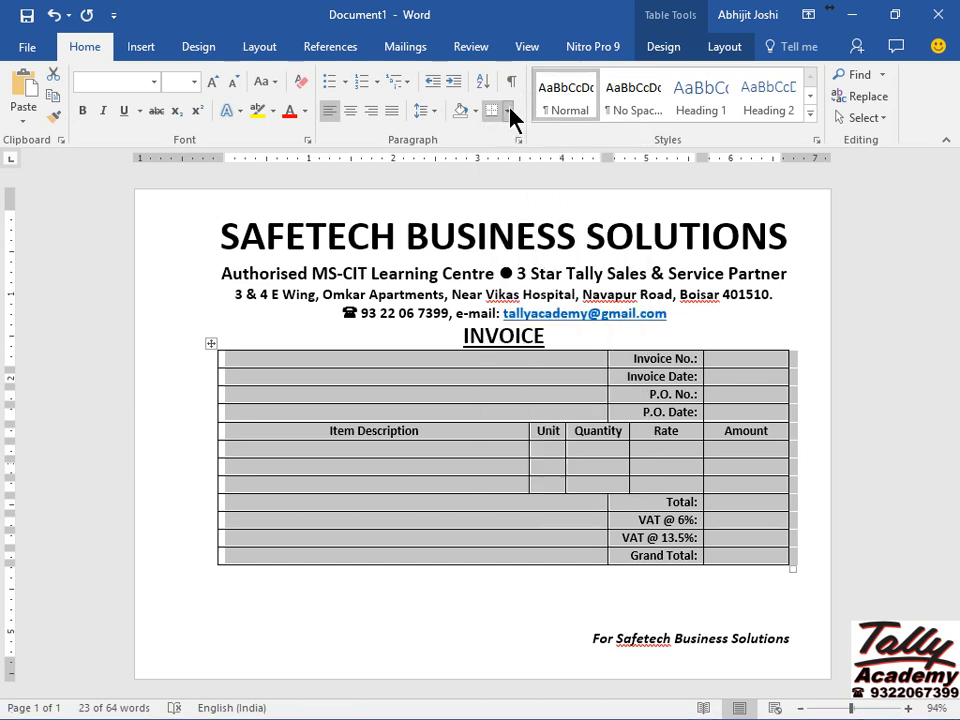
left_click(724, 47)
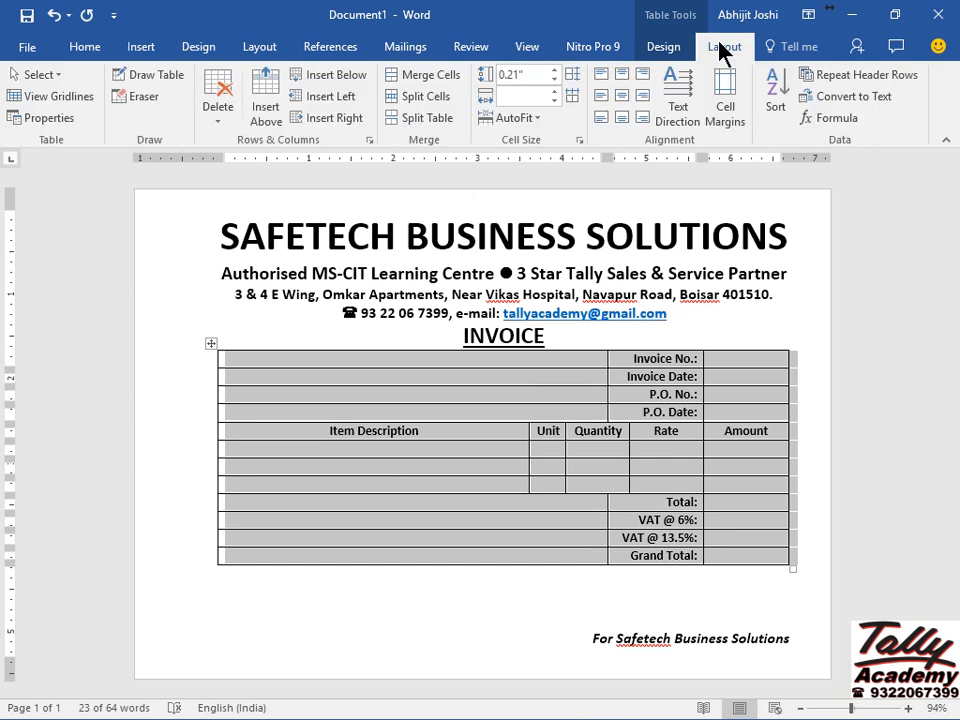
left_click(661, 47)
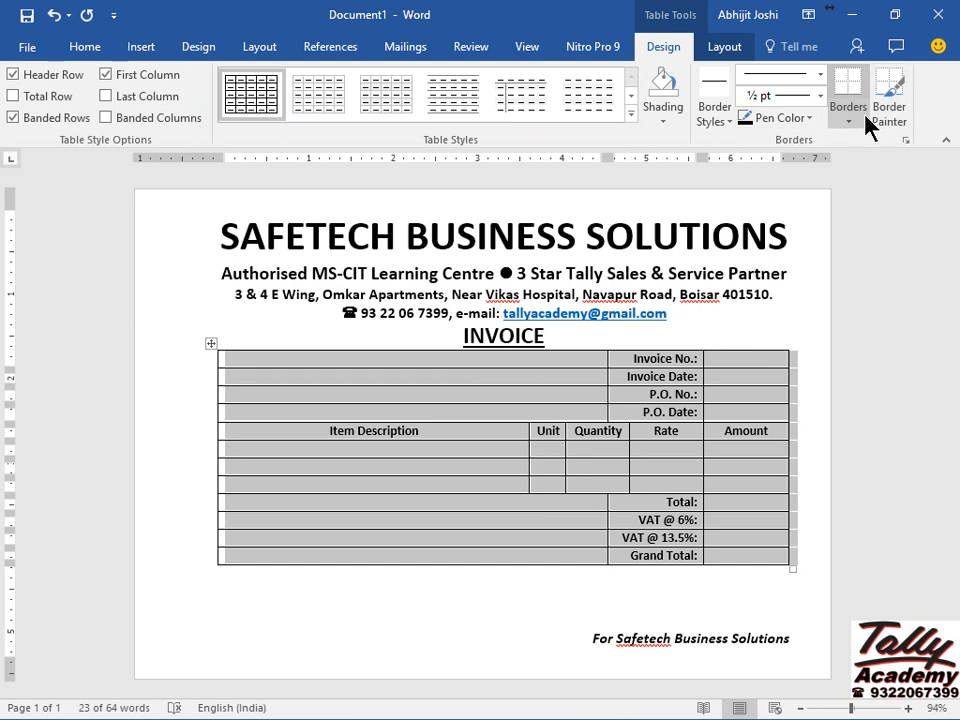
left_click(839, 127)
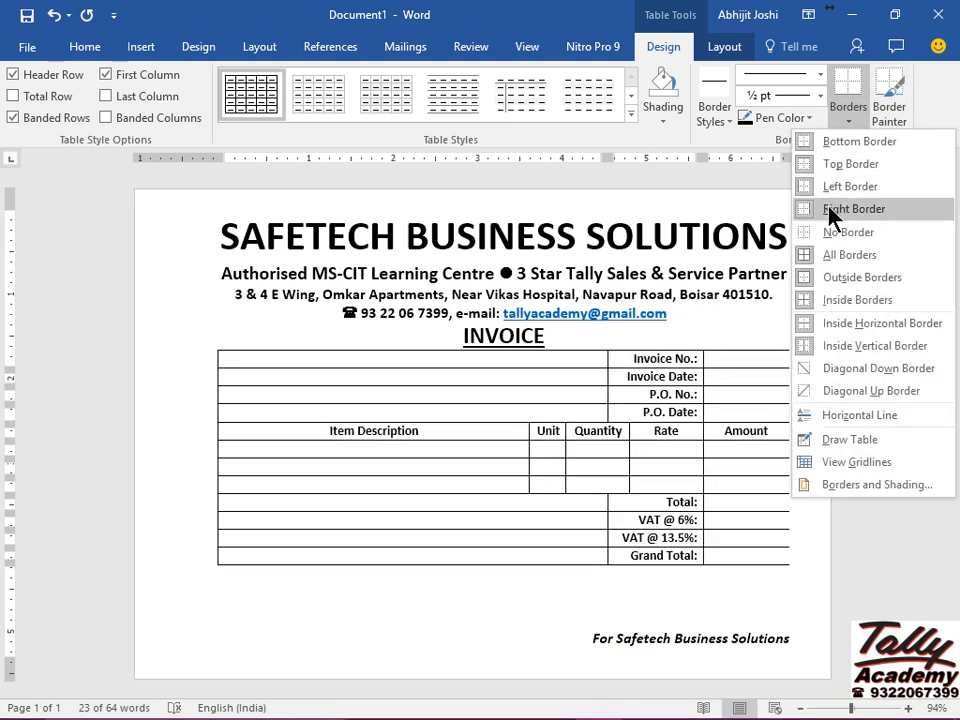
left_click(818, 240)
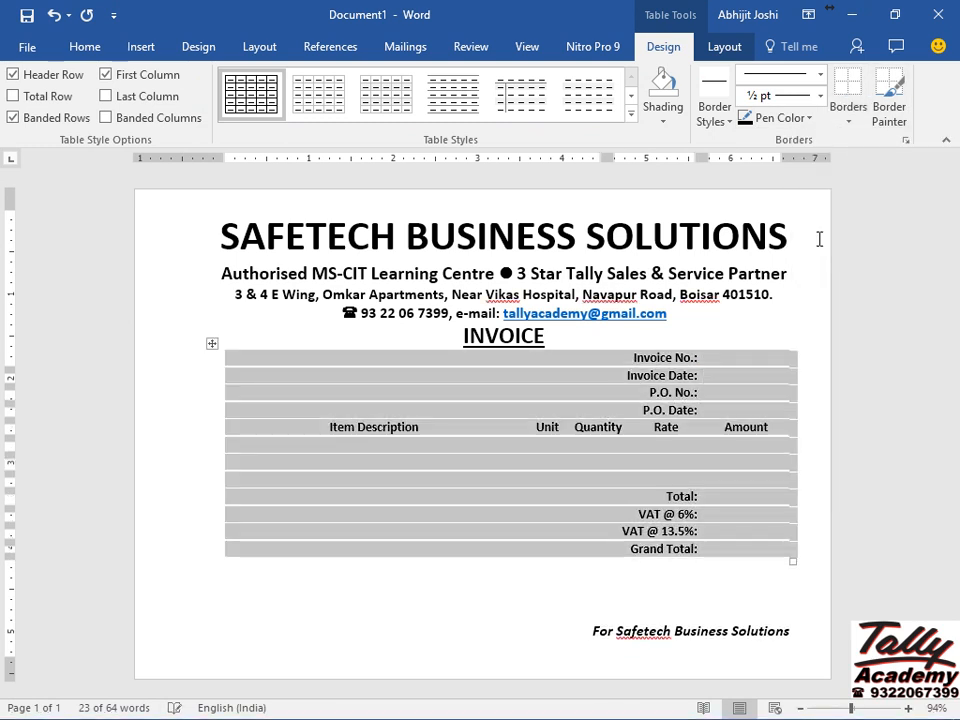
left_click(472, 633)
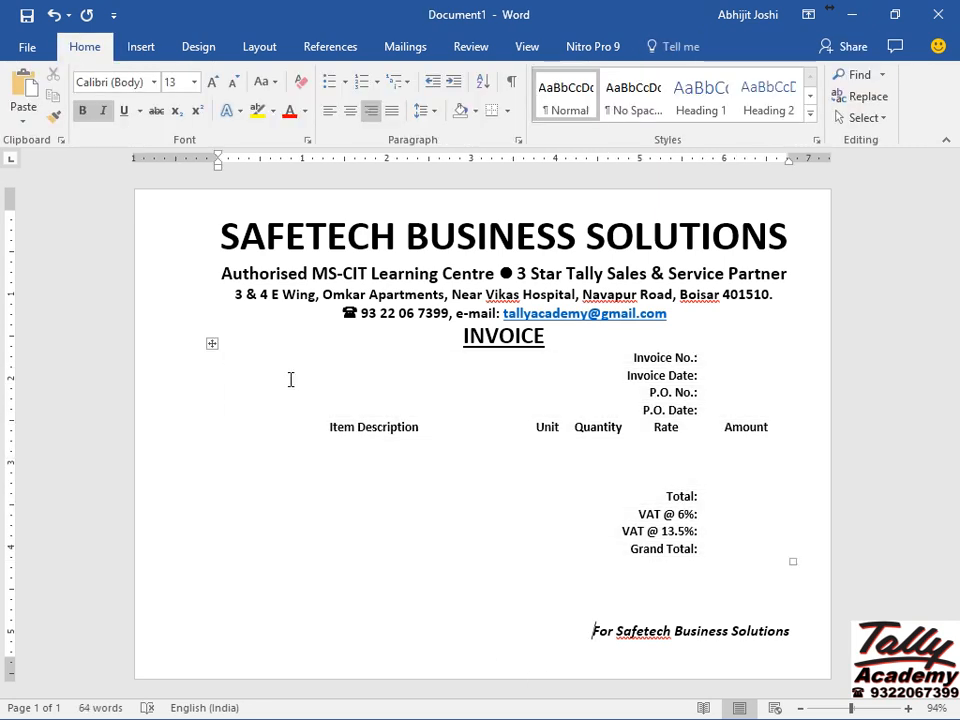
Turn on View Gridlines for the invoice table from Table Tools Layout.
left_click(237, 358)
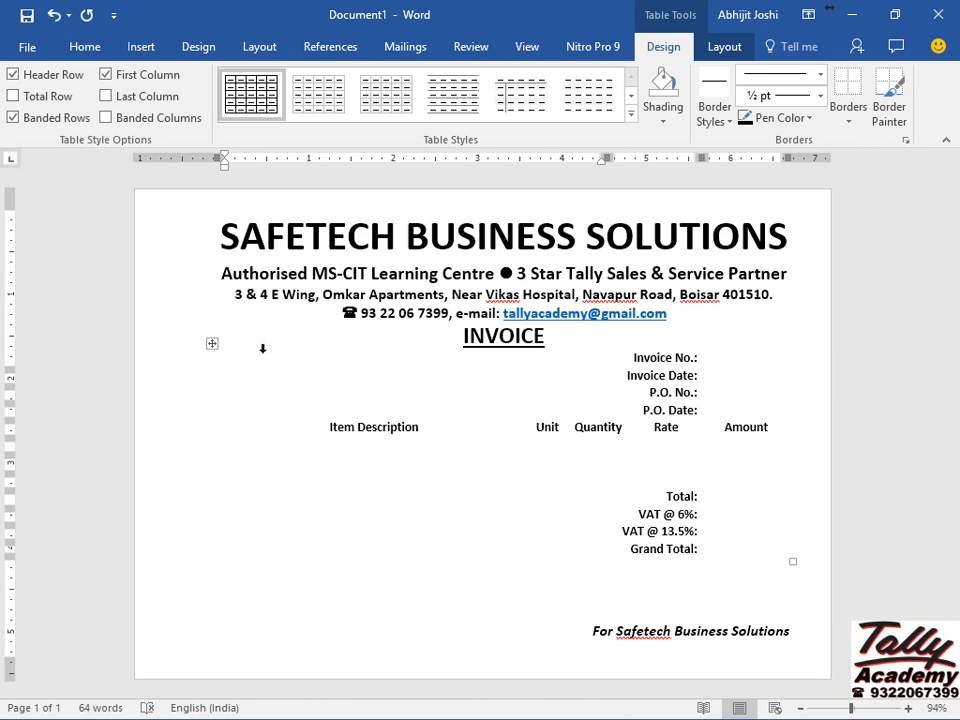
left_click(213, 343)
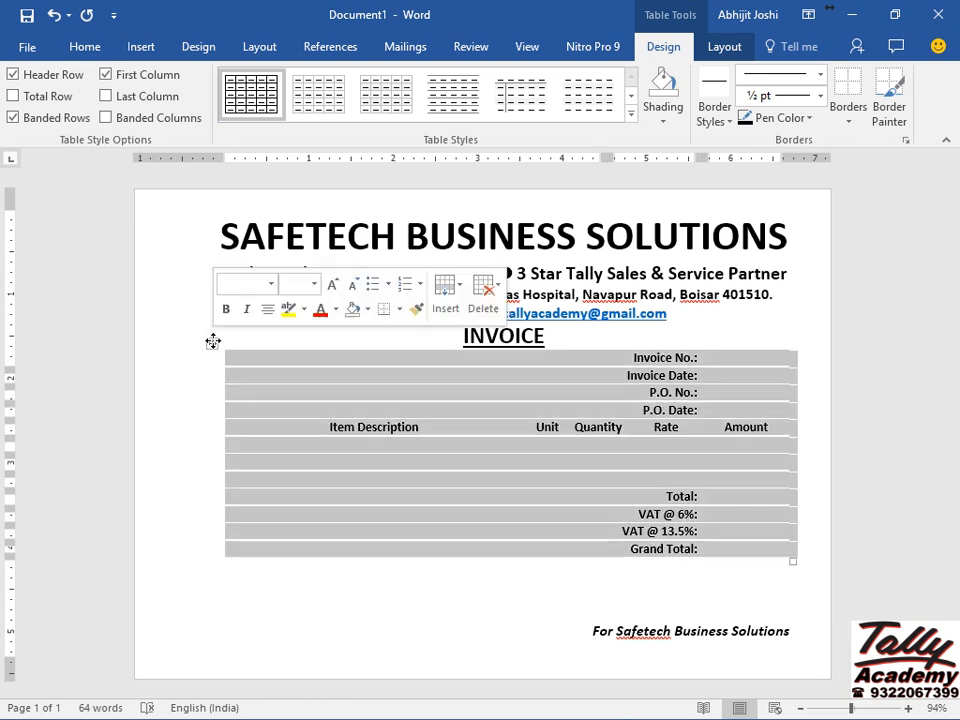
left_click(725, 47)
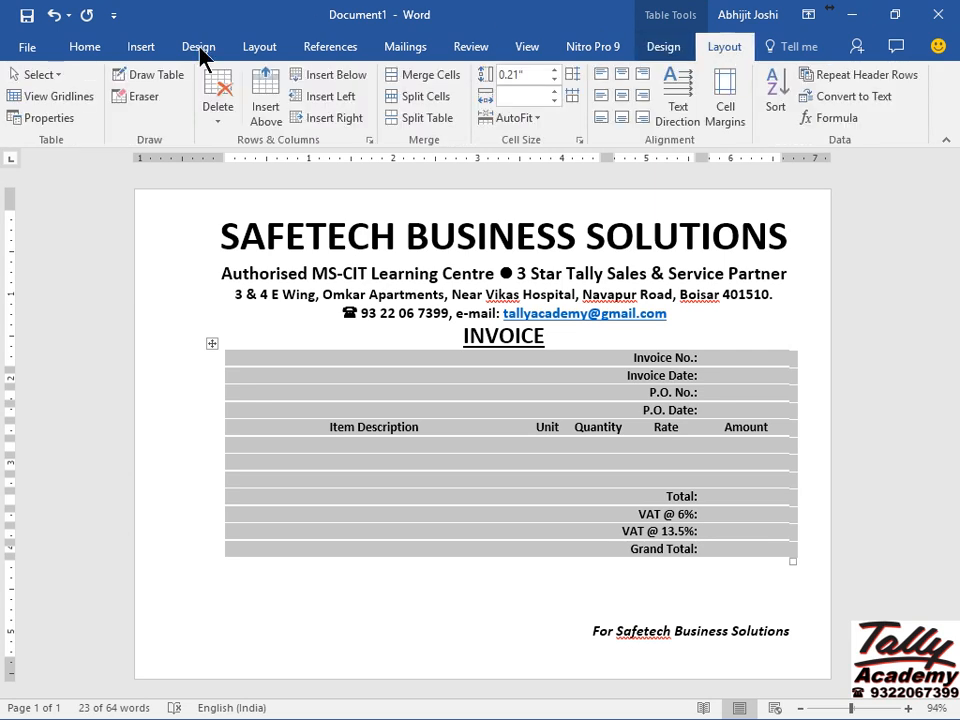
left_click(88, 97)
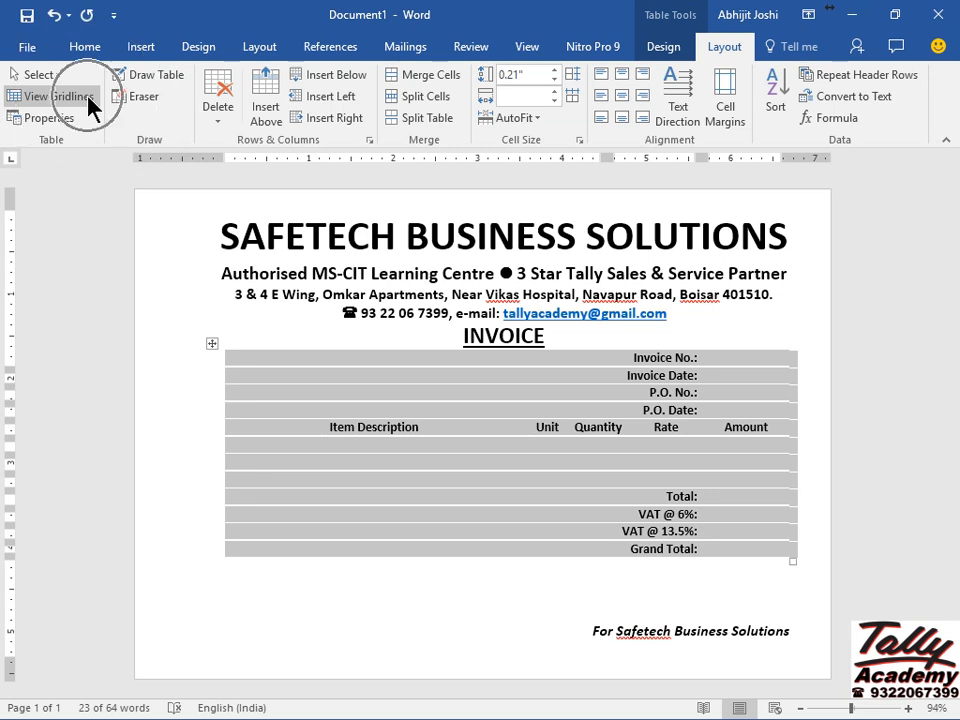
left_click(89, 97)
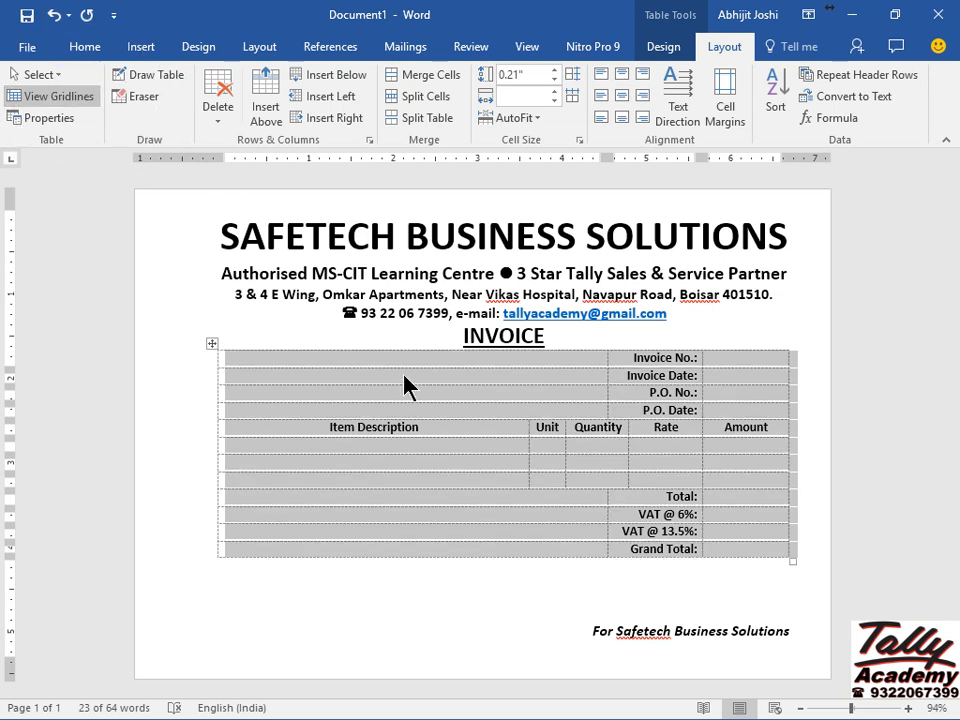
left_click(326, 356)
key("Down")
key("Down")
key("Down")
key("Down")
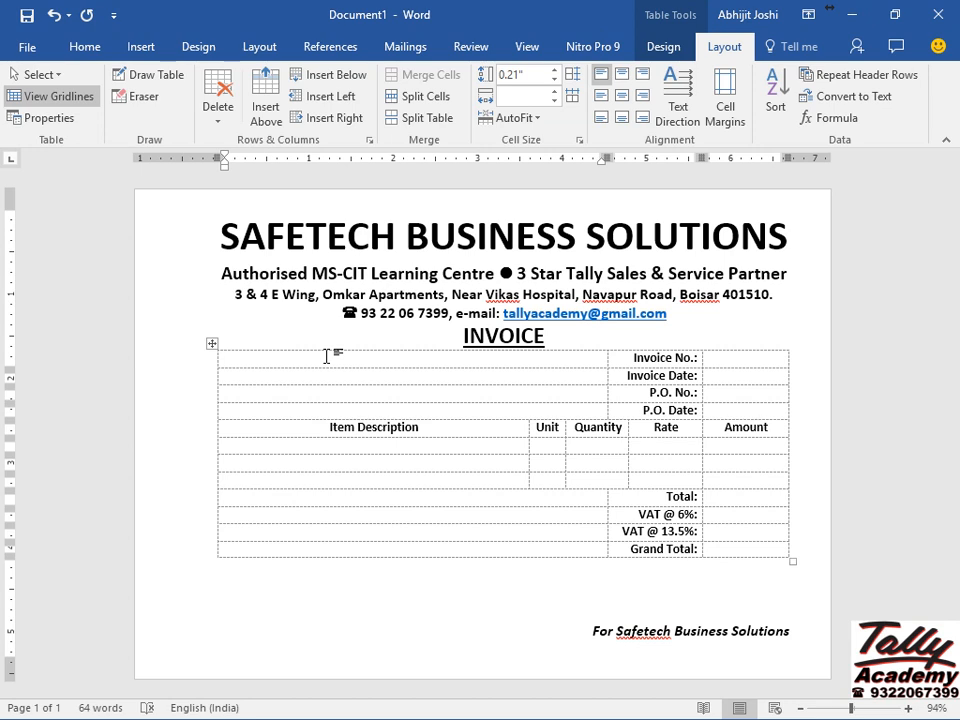
key("Up")
key("Up")
key("Up")
key("Up")
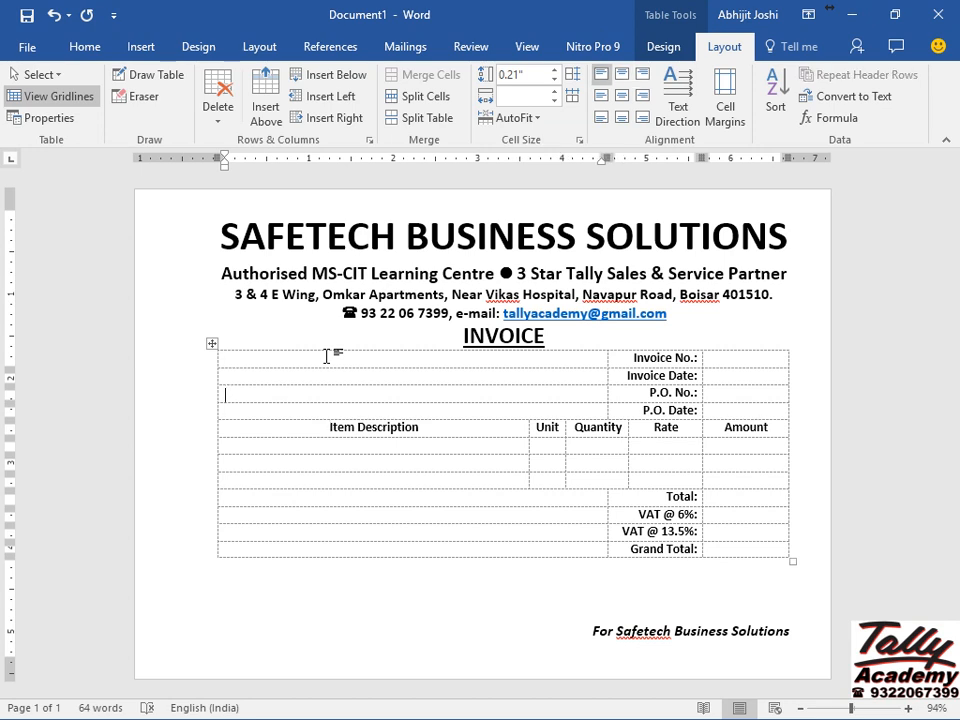
key("Down")
key("Down")
key("Down")
key("Down")
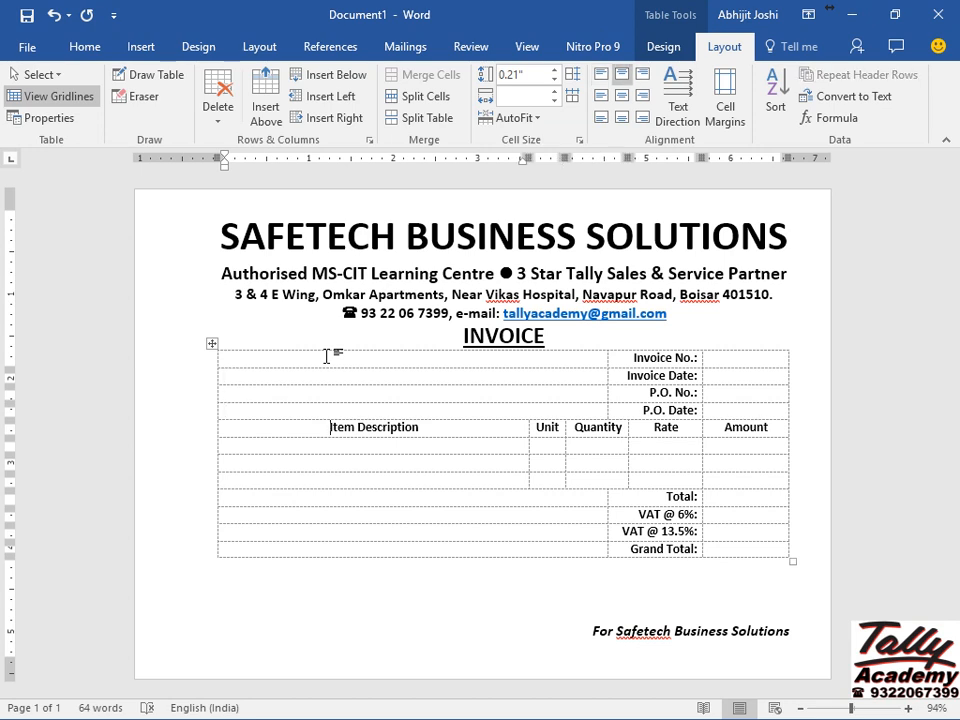
key("Up")
key("Up")
key("Up")
key("Up")
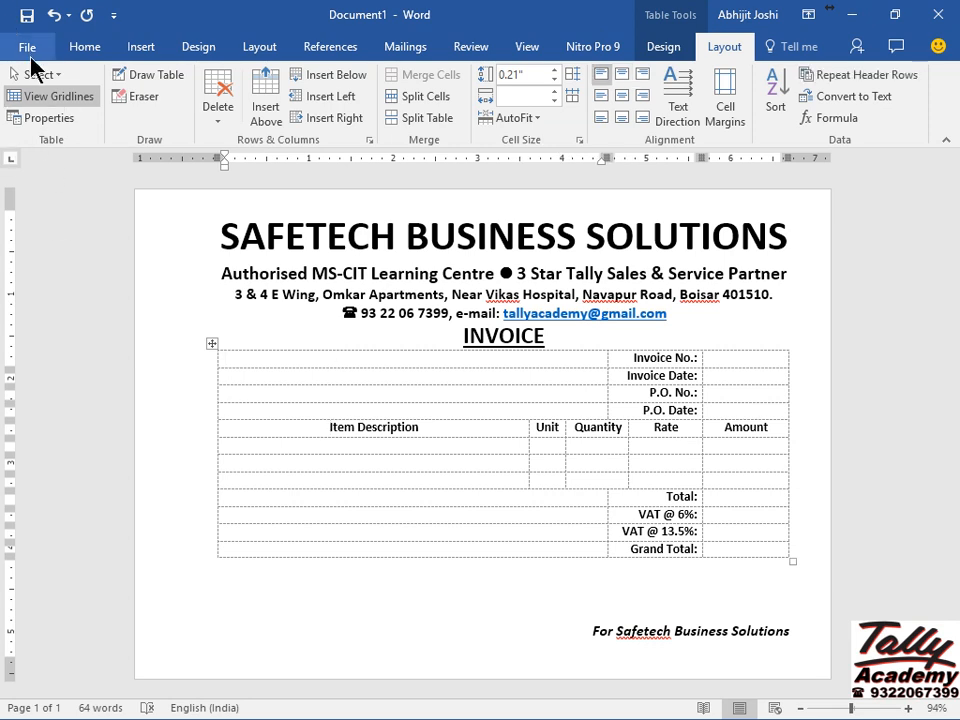
left_click(30, 56)
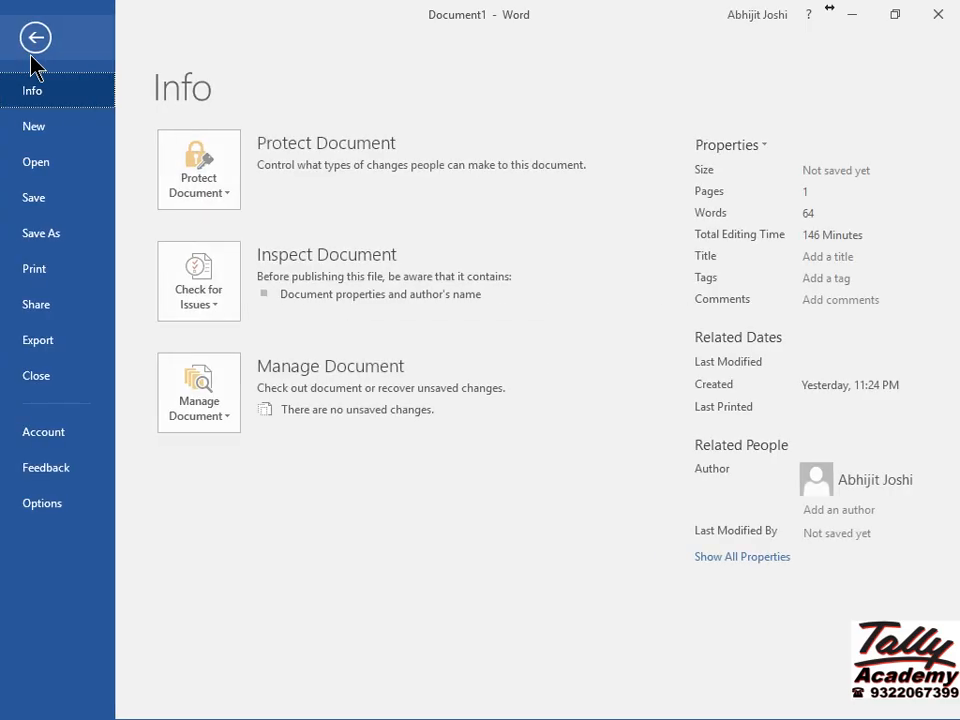
left_click(58, 280)
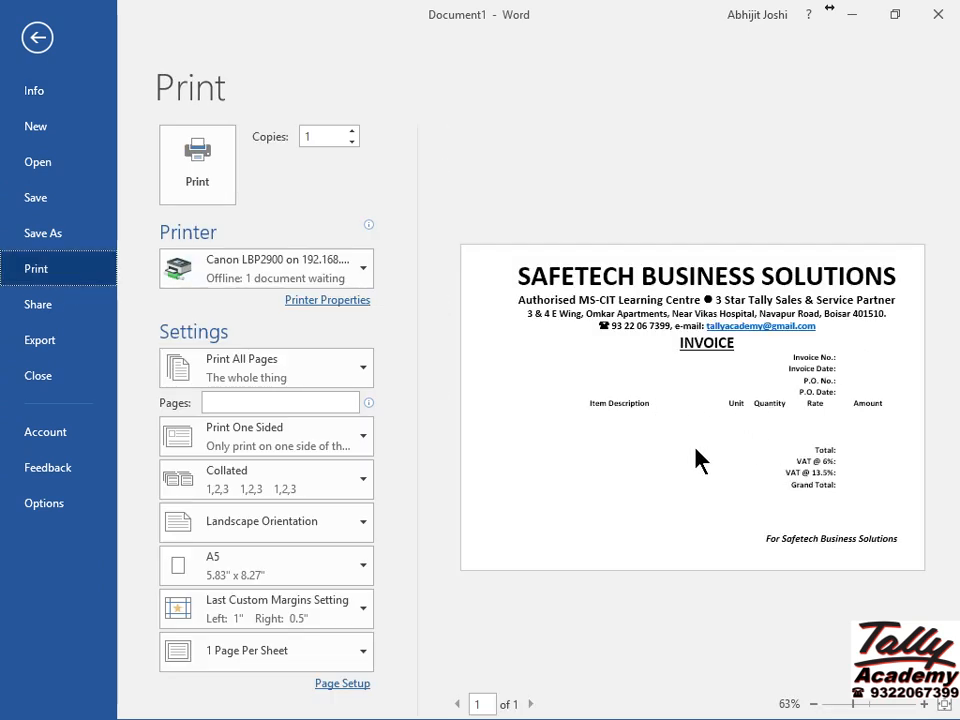
key("Escape")
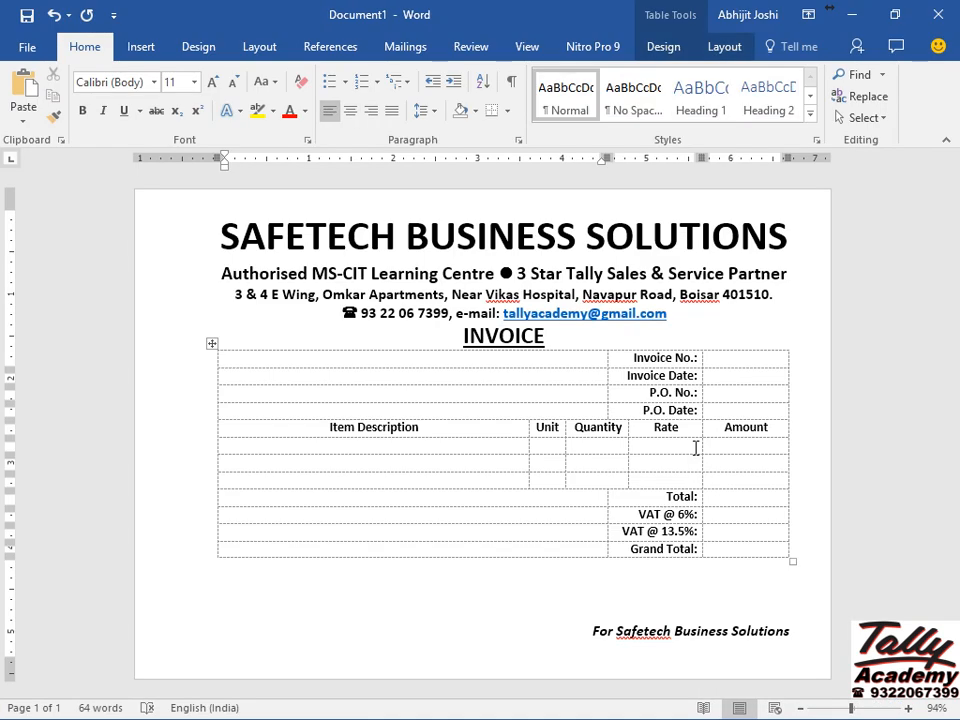
Put a solid outside border around the Invoice No. to P.O. Date labels and values.
left_click(651, 362)
key("shift+Down")
key("shift+Down")
key("shift+Down")
key("shift+Right")
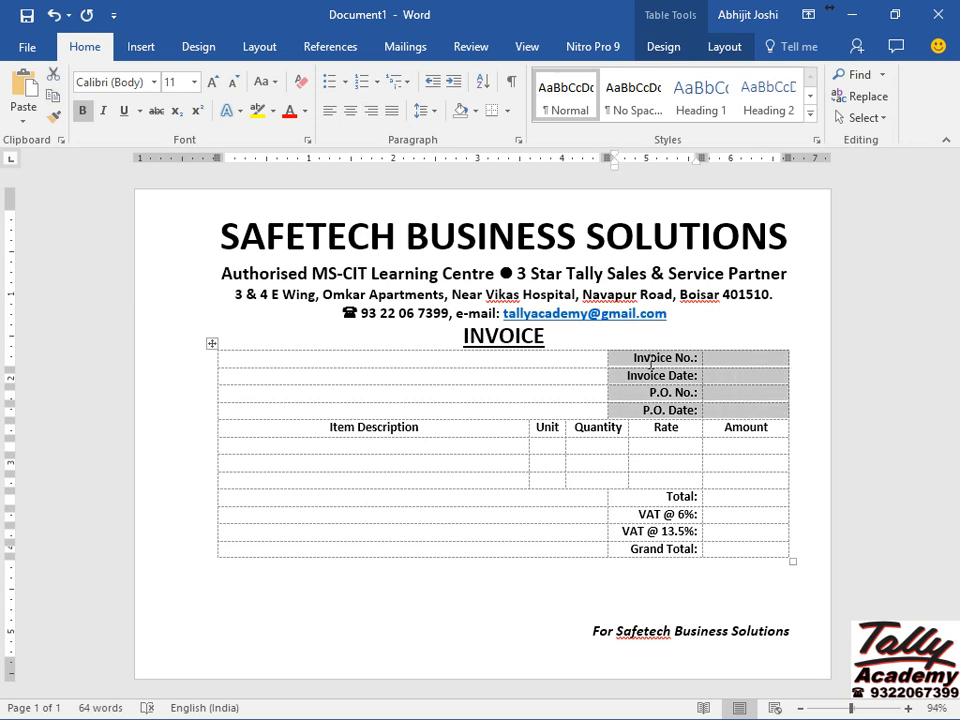
left_click(508, 110)
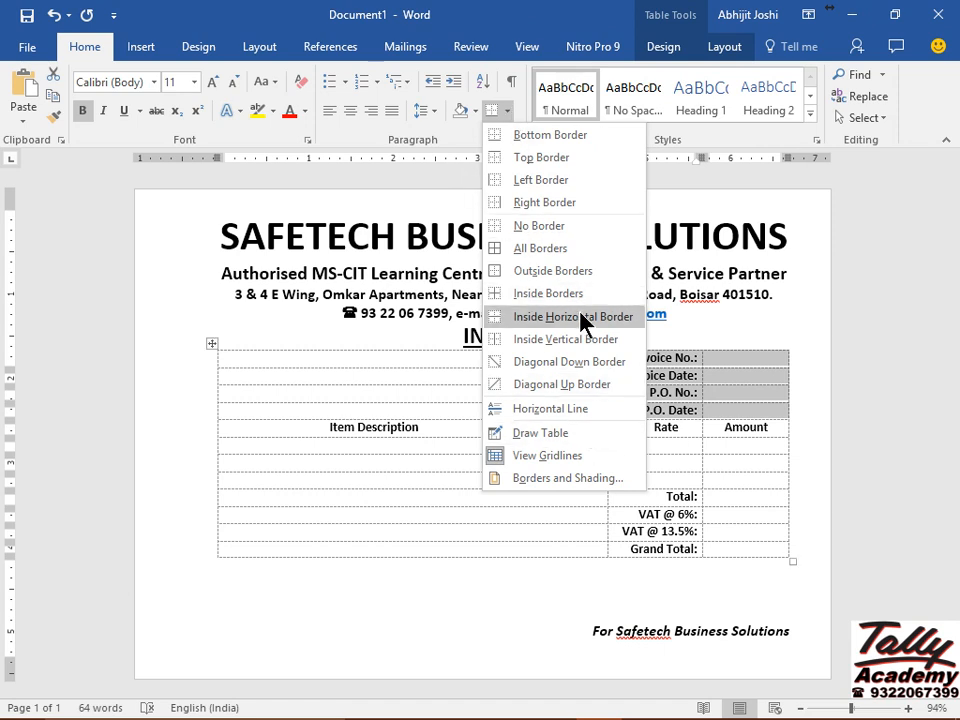
left_click(530, 272)
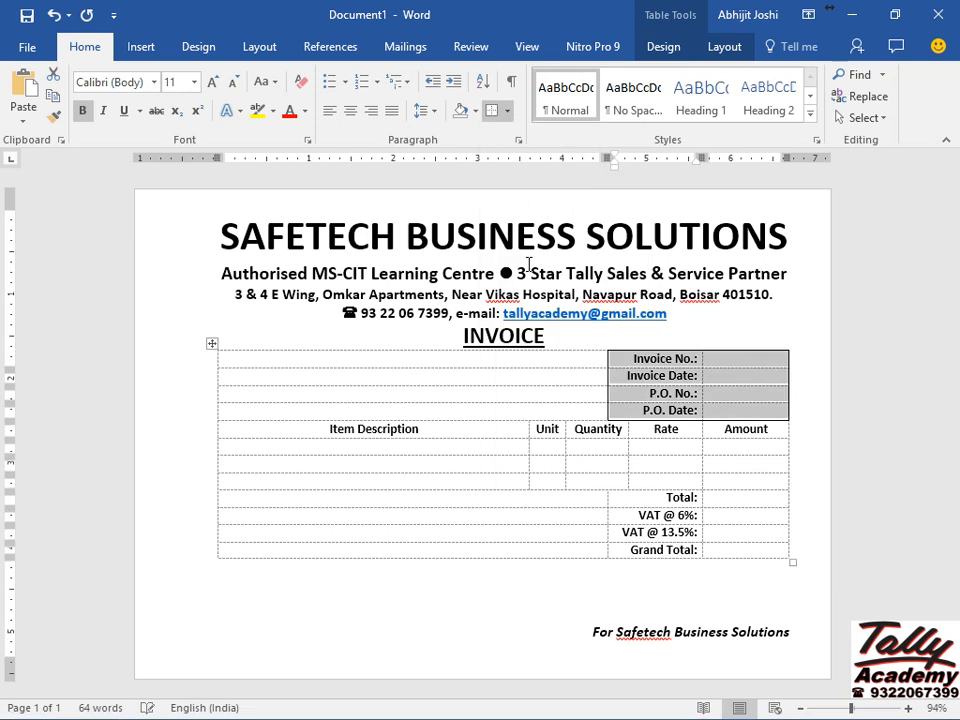
Box the Unit column and the Rate column item cells with solid outside borders.
left_click(547, 430)
key("shift+Down")
key("shift+Down")
key("shift+Down")
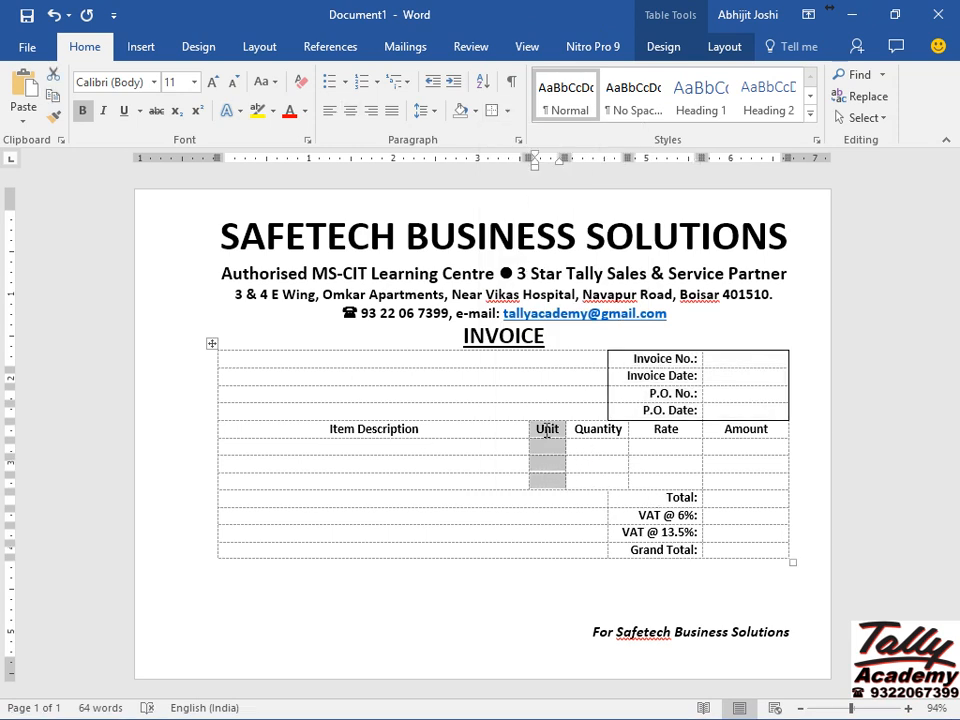
left_click(491, 114)
key("Tab")
key("Tab")
key("Tab")
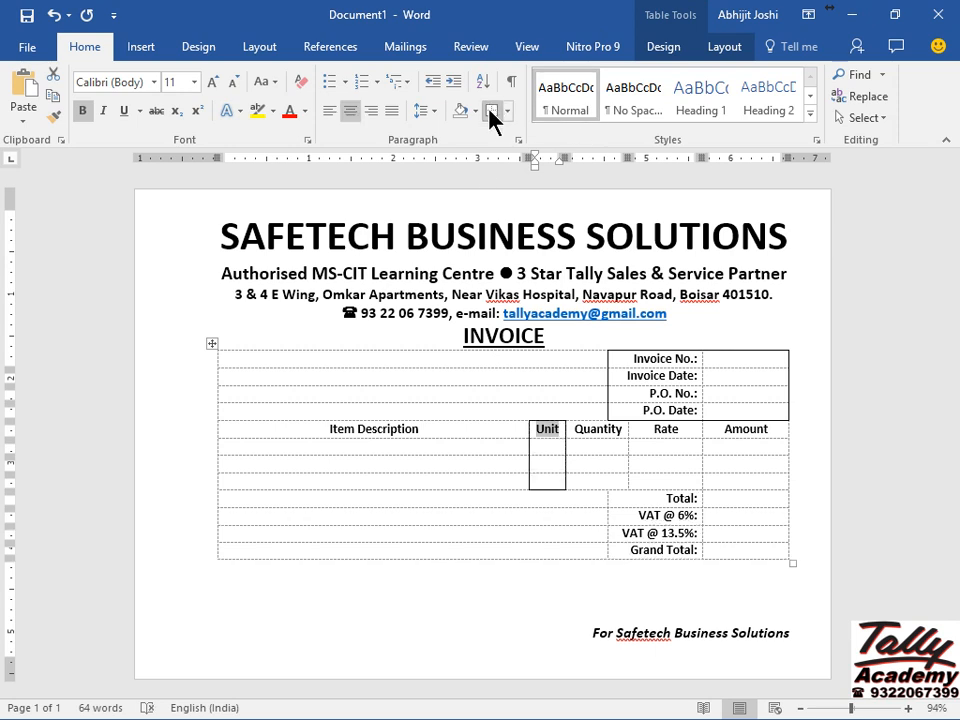
key("shift+Down")
key("shift+Down")
key("shift+Down")
key("shift+Down")
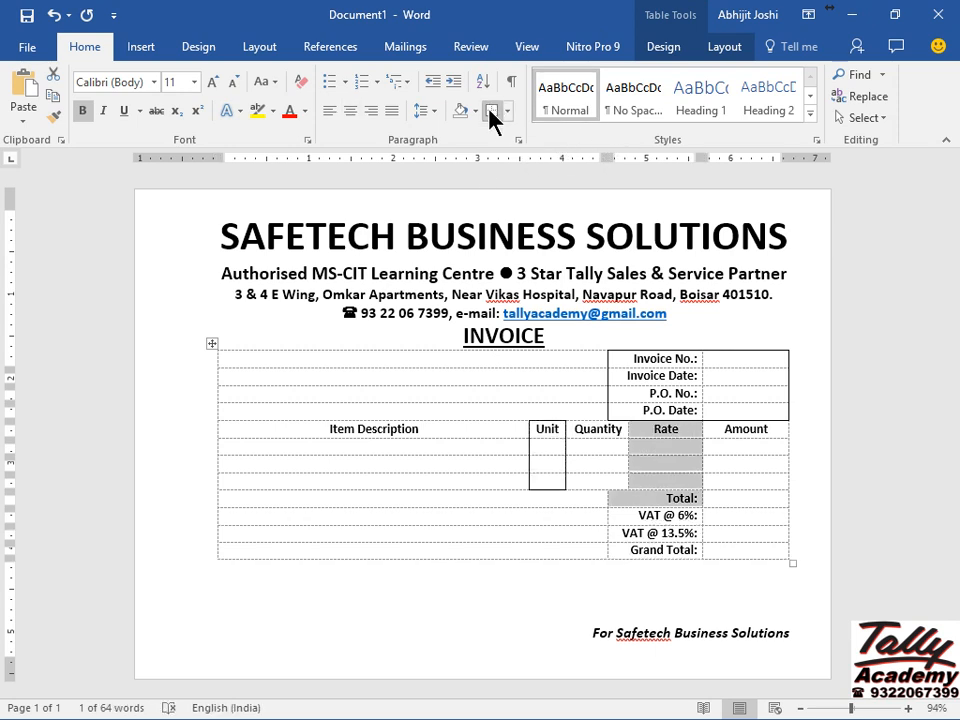
key("shift+Up")
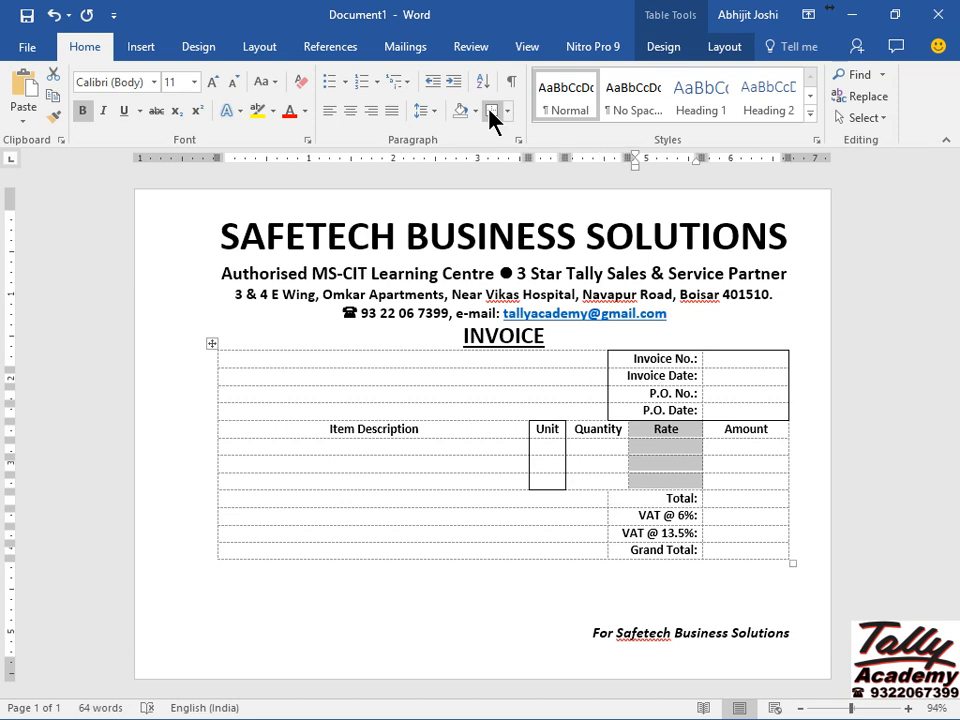
left_click(491, 113)
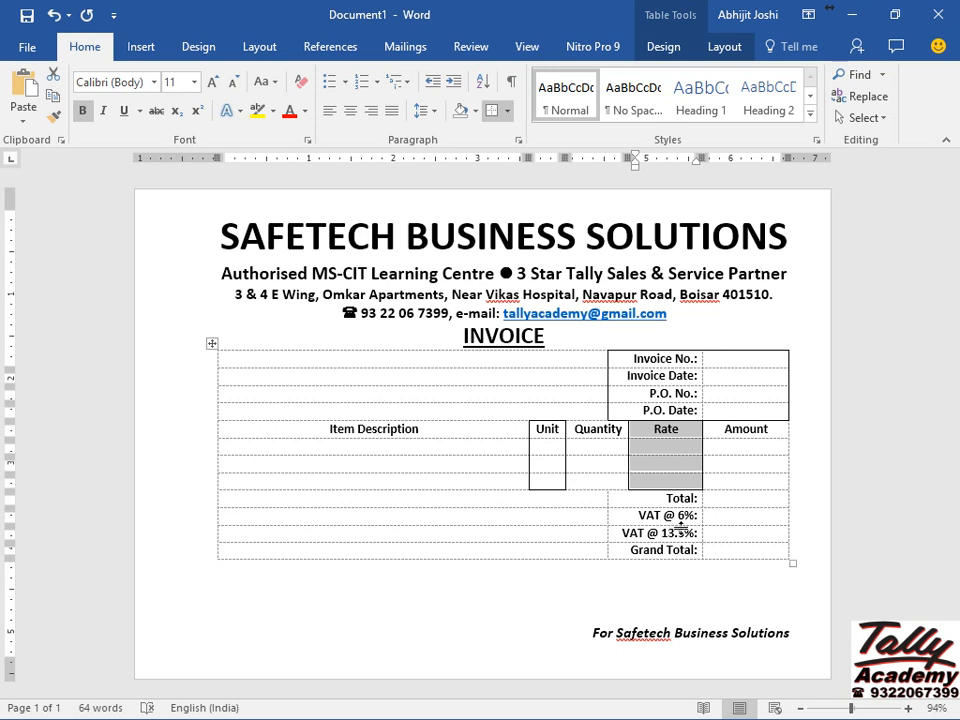
Apply solid outside borders to the Total–Grand Total block and the heading row.
left_click(649, 500)
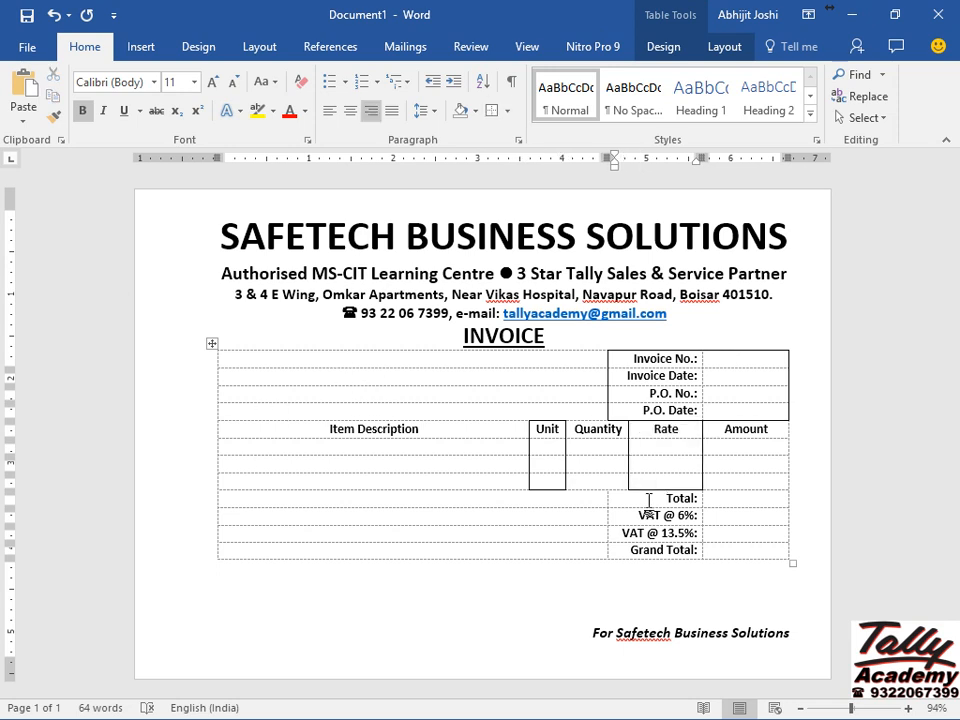
key("shift+Down")
key("shift+Down")
key("shift+Down")
key("shift+Right")
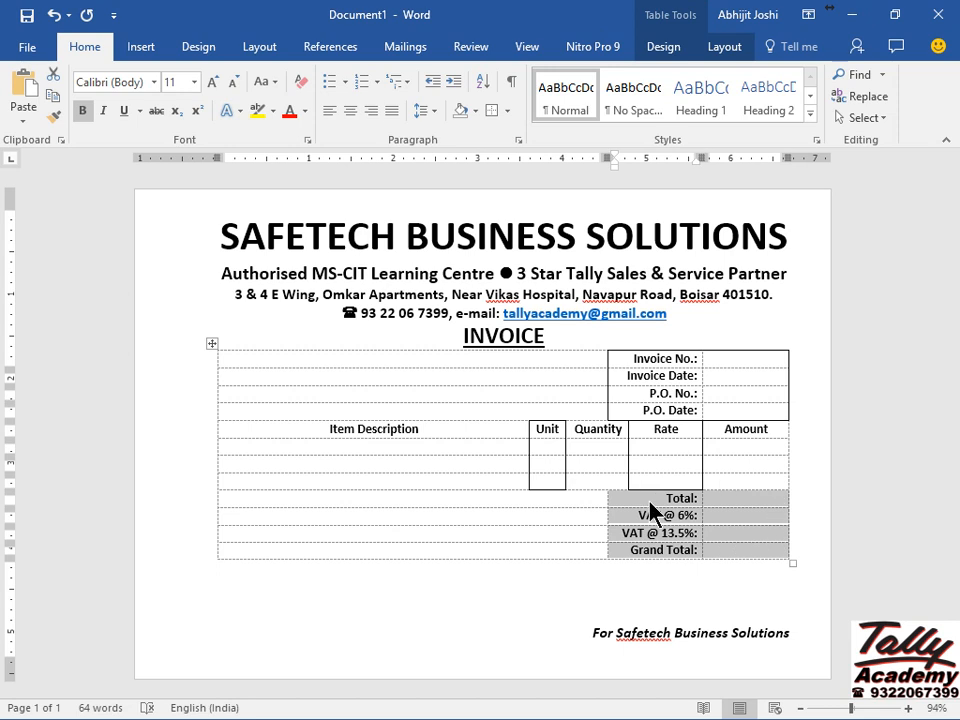
left_click(492, 111)
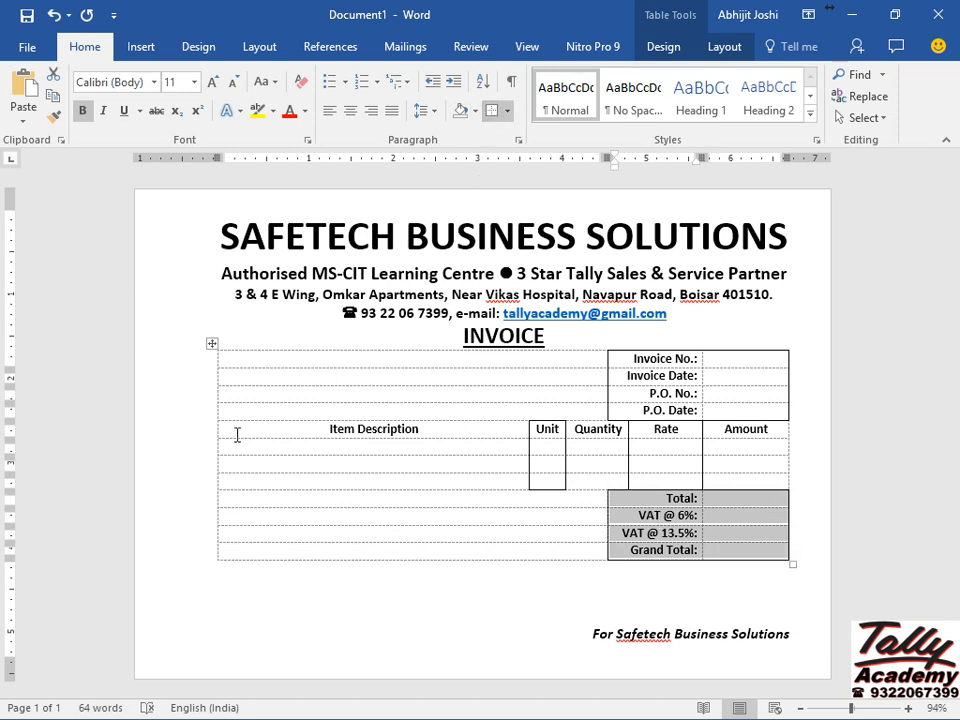
left_click(180, 440)
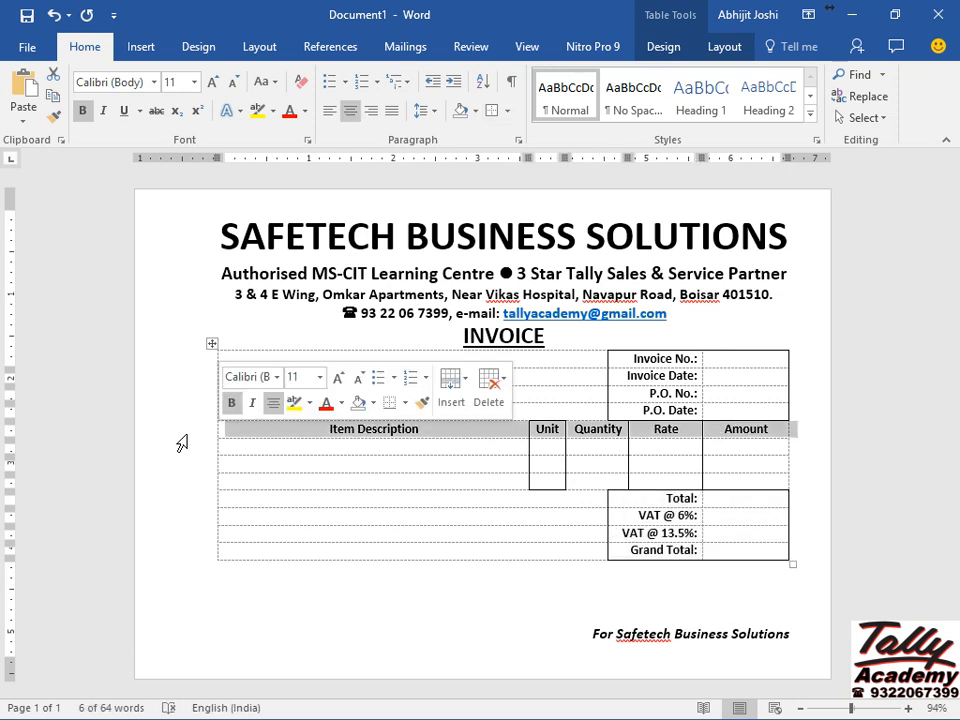
left_click(490, 112)
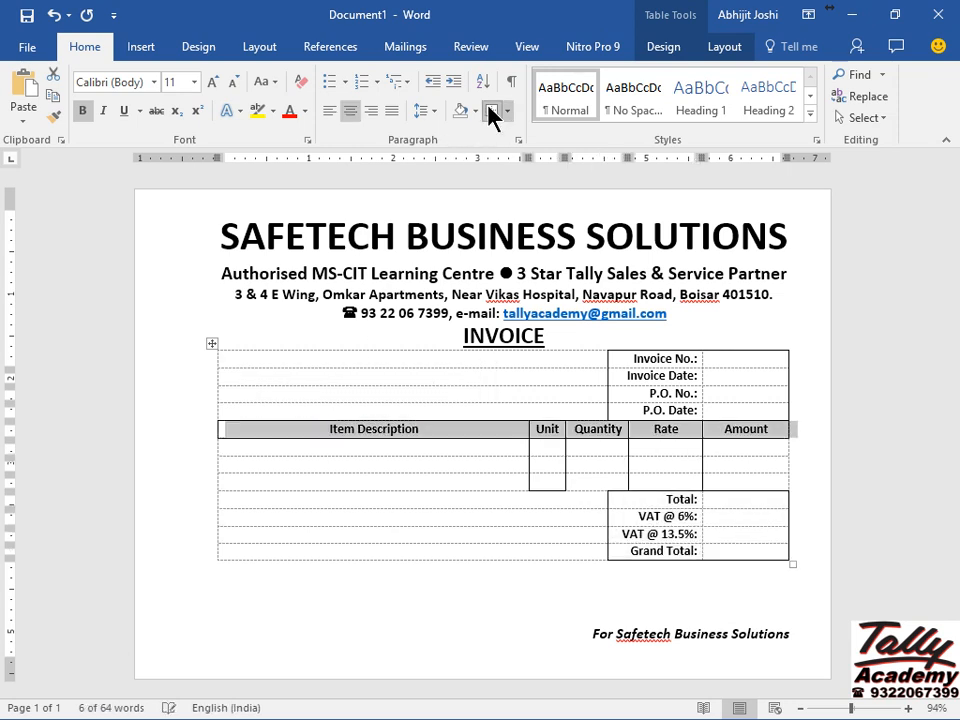
Outline the empty cells beside the totals and the whole table with solid borders.
left_click(273, 500)
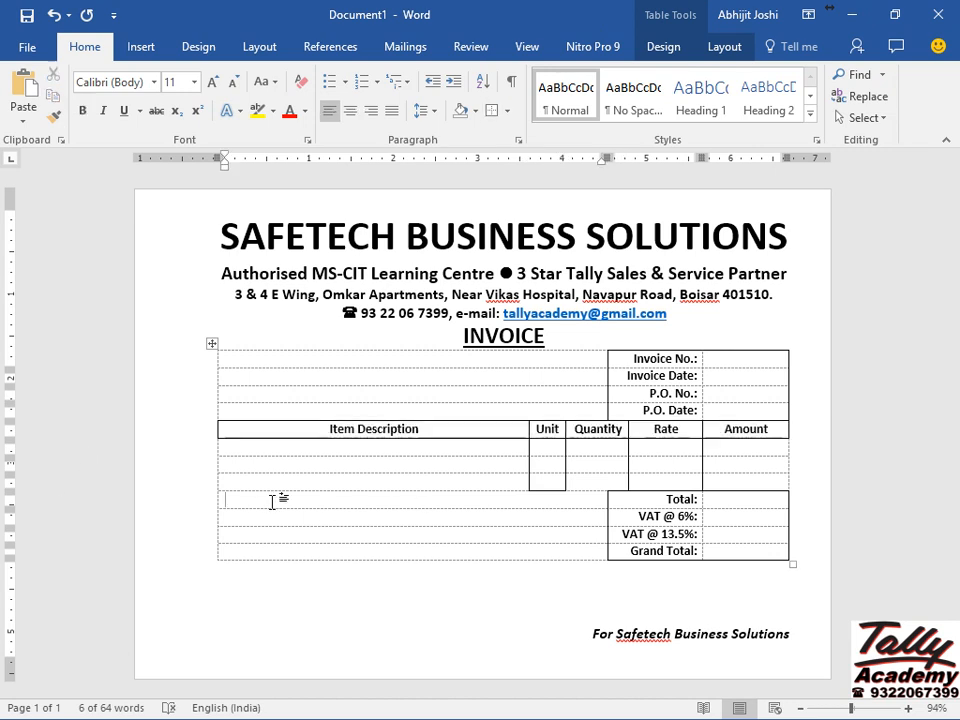
key("shift+Down")
key("shift+Down")
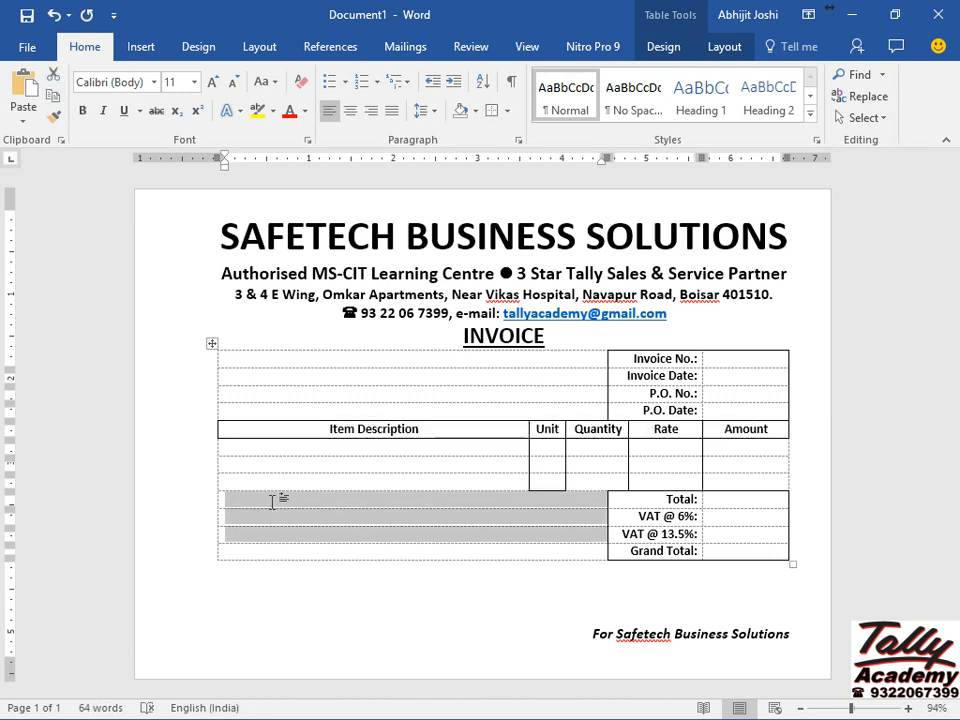
key("shift+Down")
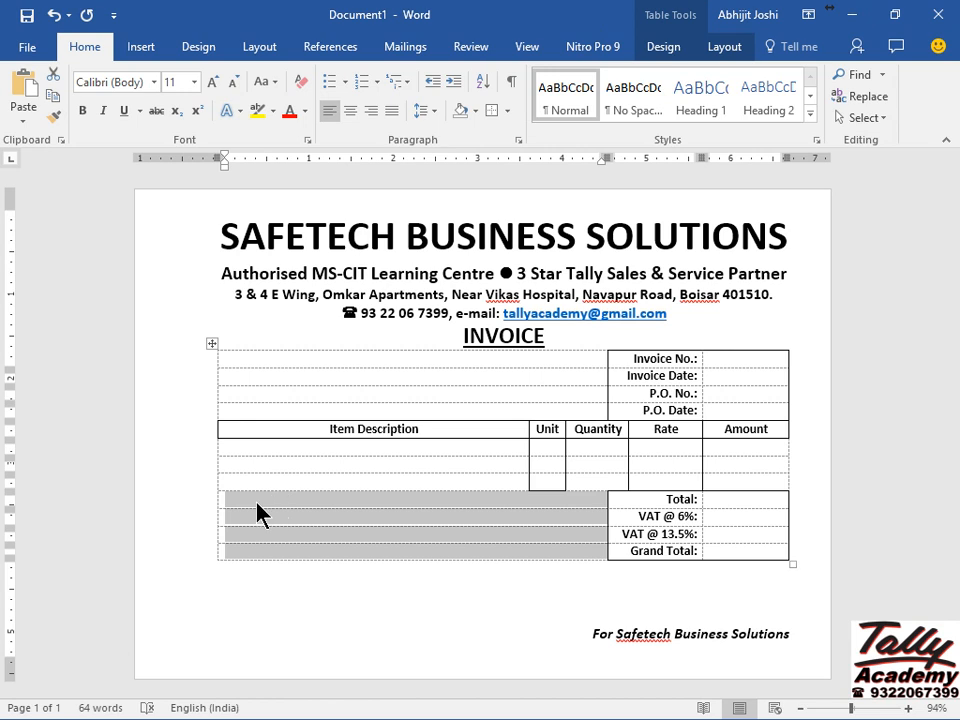
left_click(493, 112)
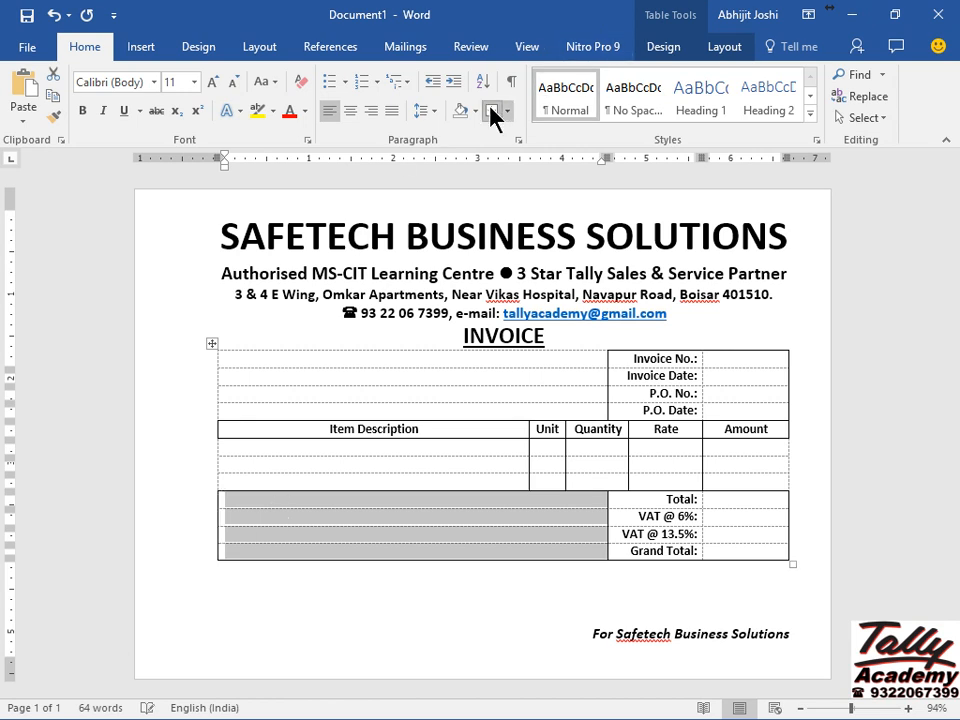
left_click(211, 344)
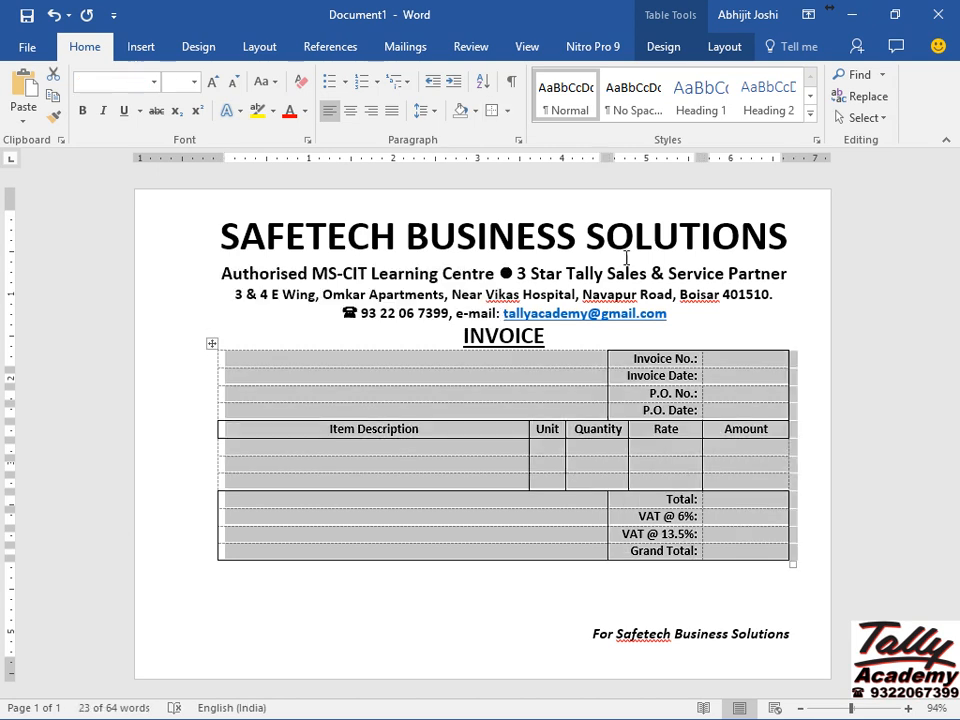
left_click(493, 112)
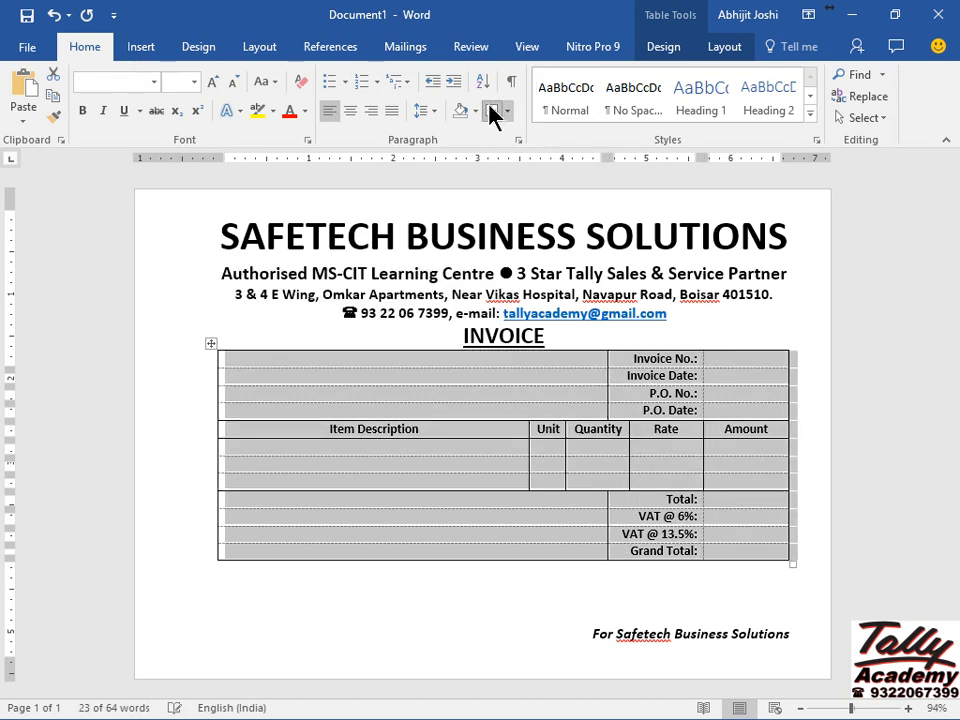
left_click(541, 644)
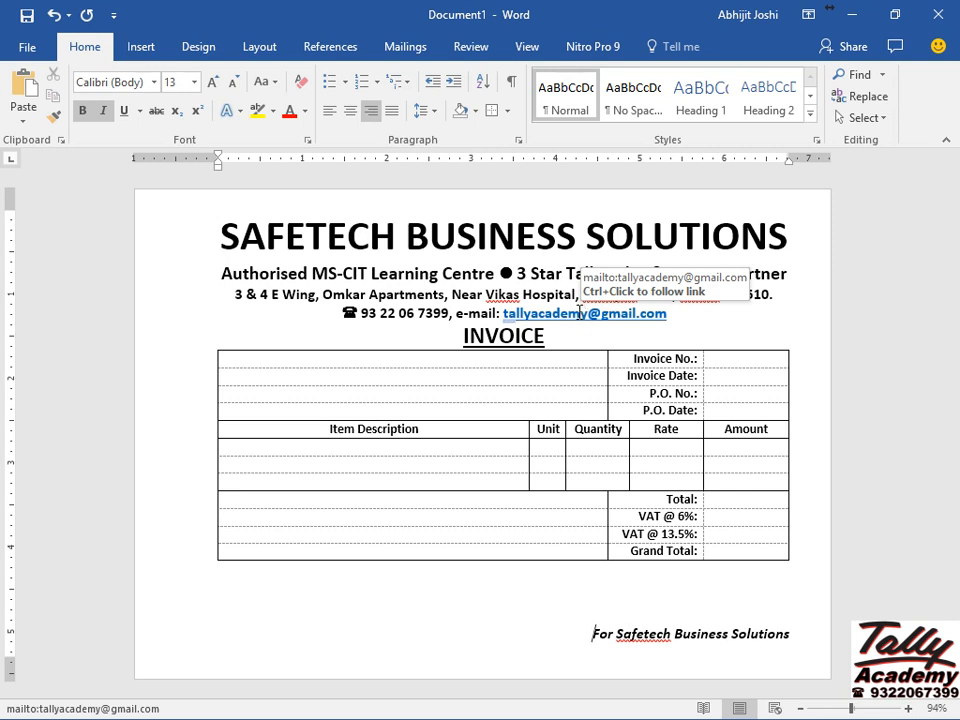
Remove the hyperlink from the letterhead e-mail address, leaving it as plain text.
right_click(579, 314)
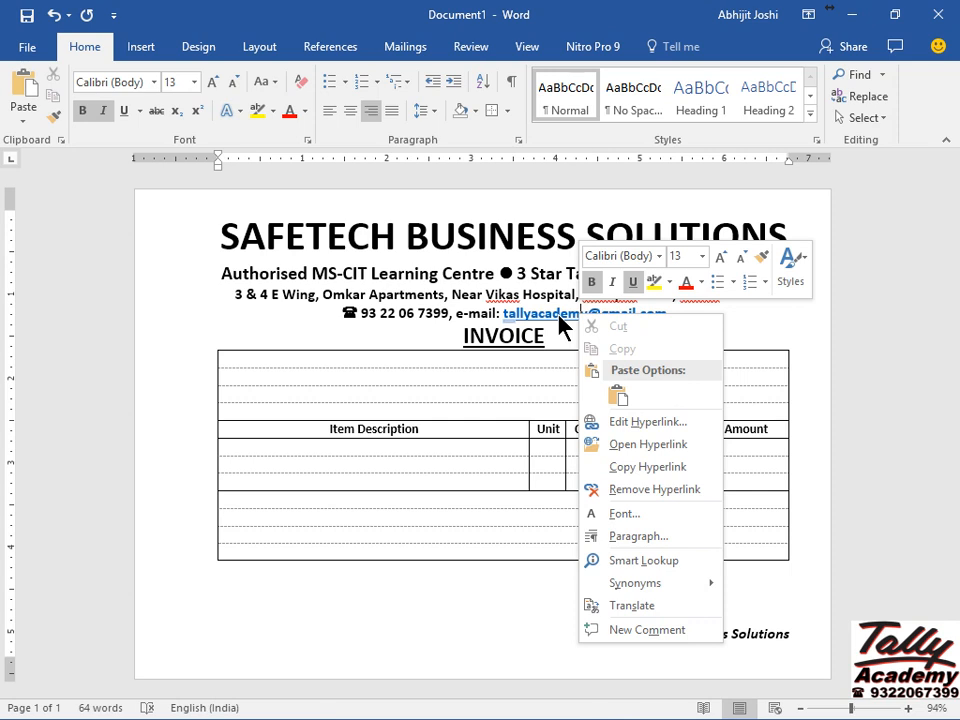
left_click(701, 490)
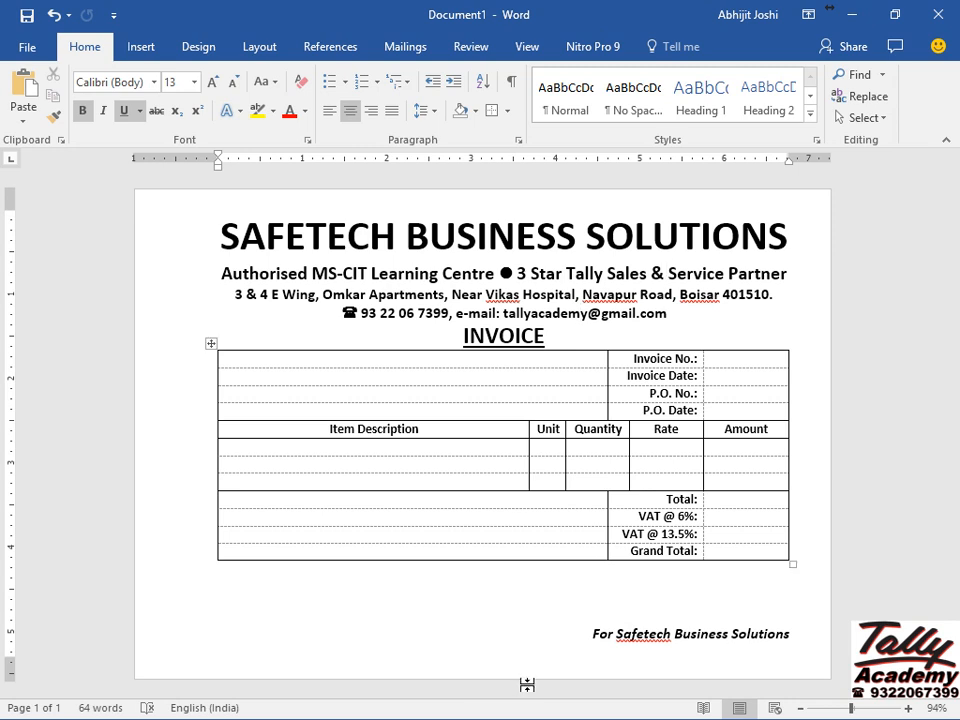
left_click(456, 623)
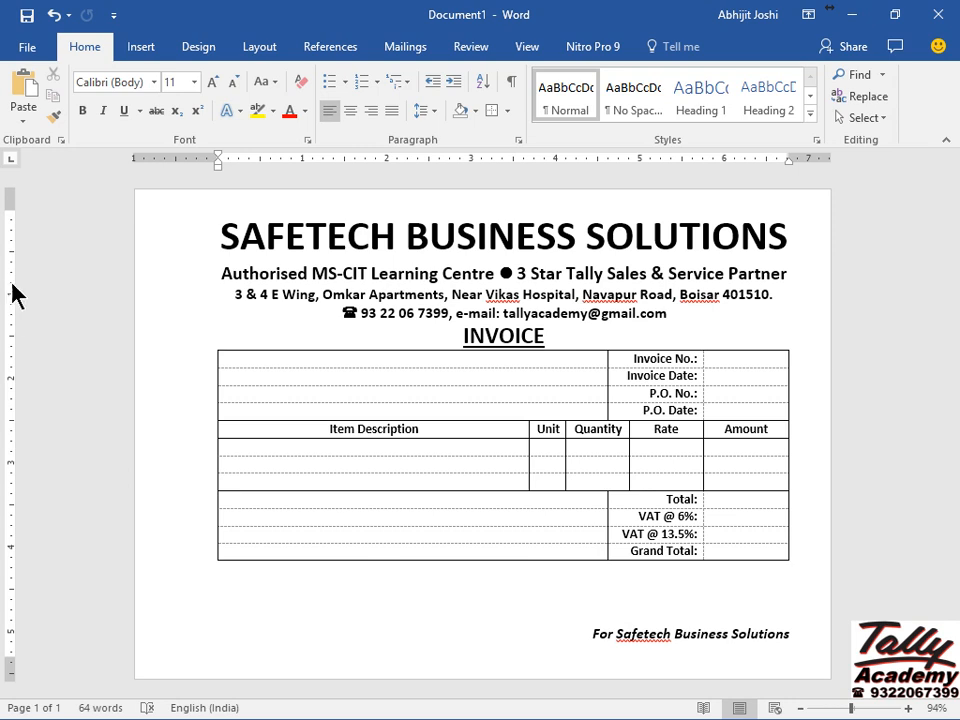
Show the print preview of the finished invoice on a landscape A5 page, without gridlines.
left_click(35, 47)
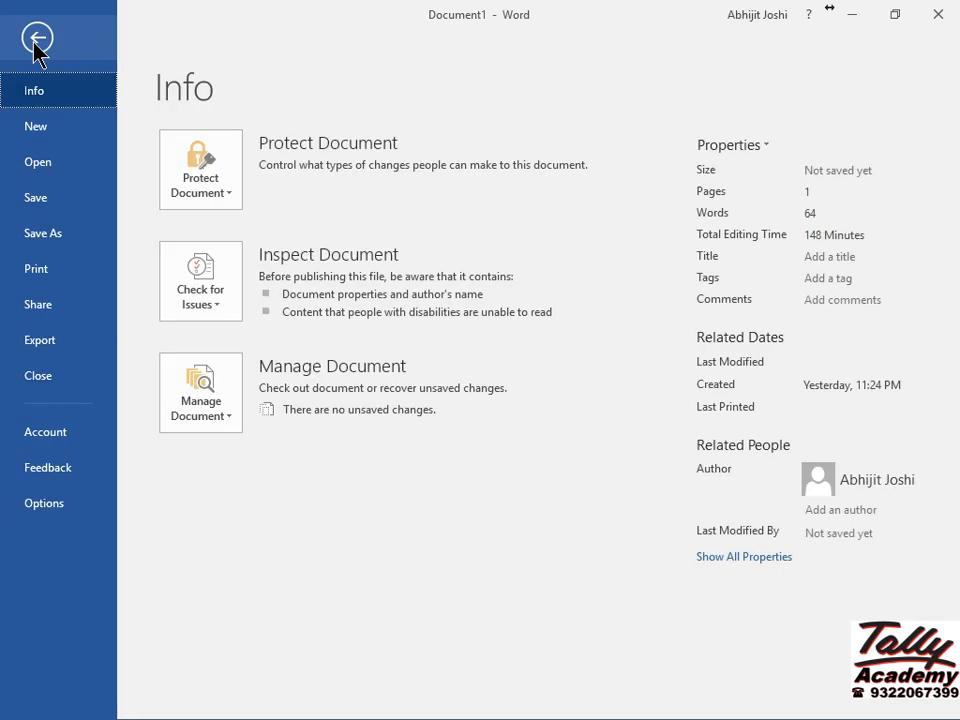
left_click(44, 270)
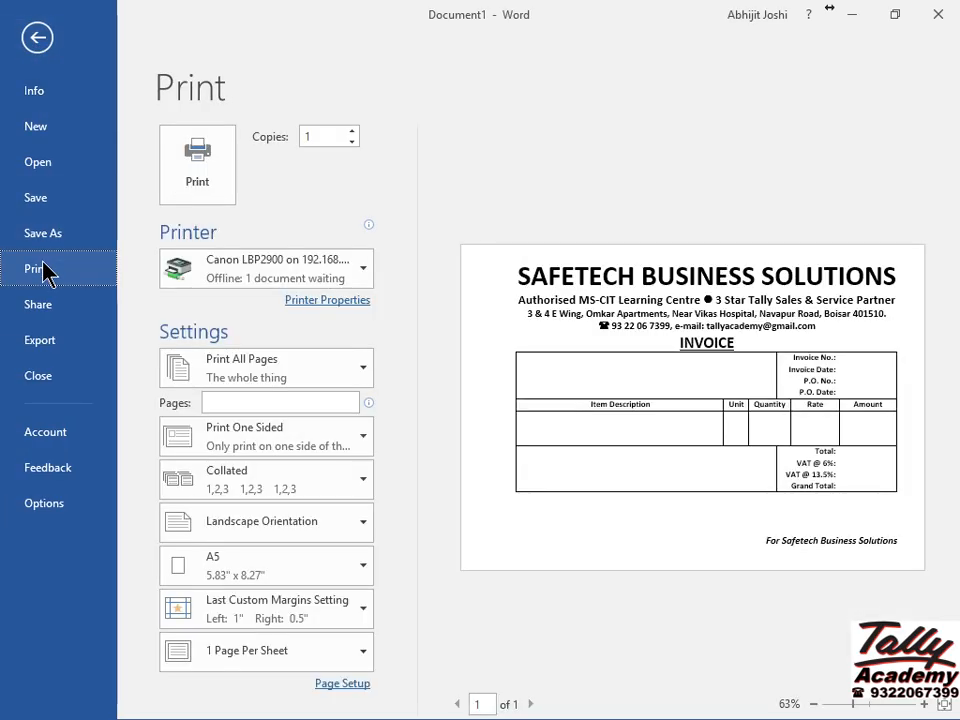